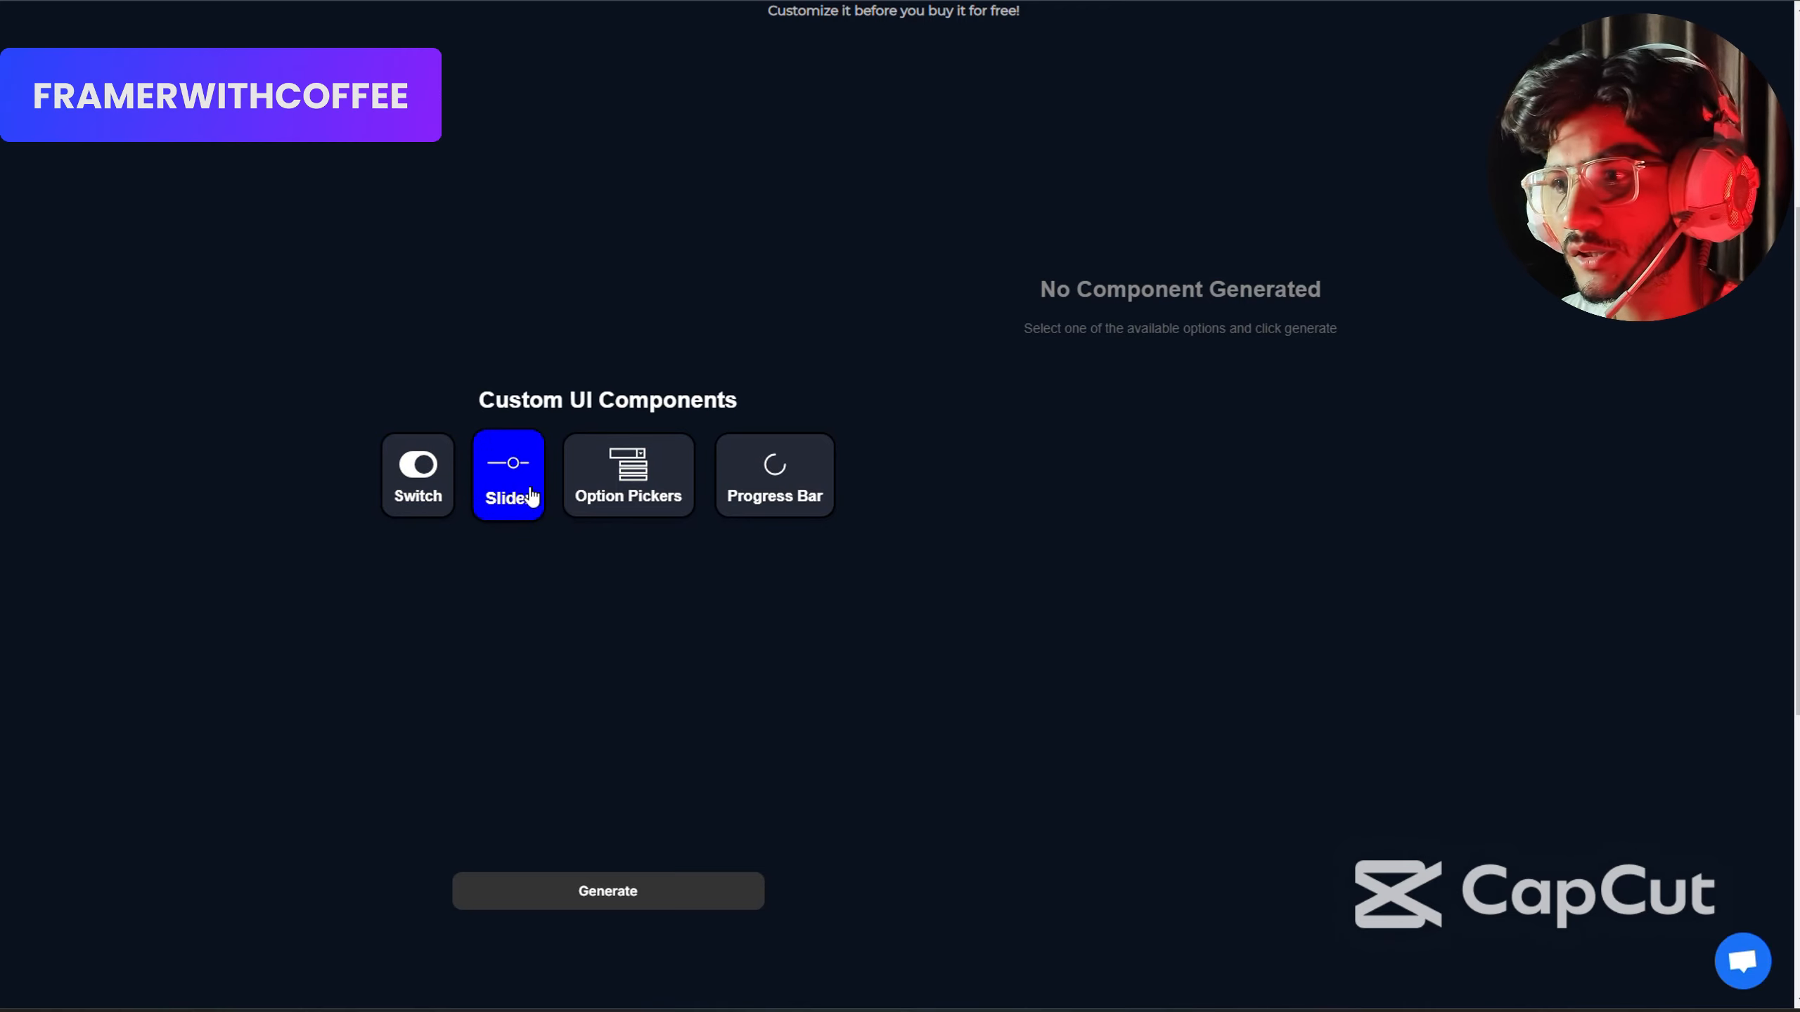
Choose the Switch component, set its type to Circle and its default value to False.
left_click(615, 494)
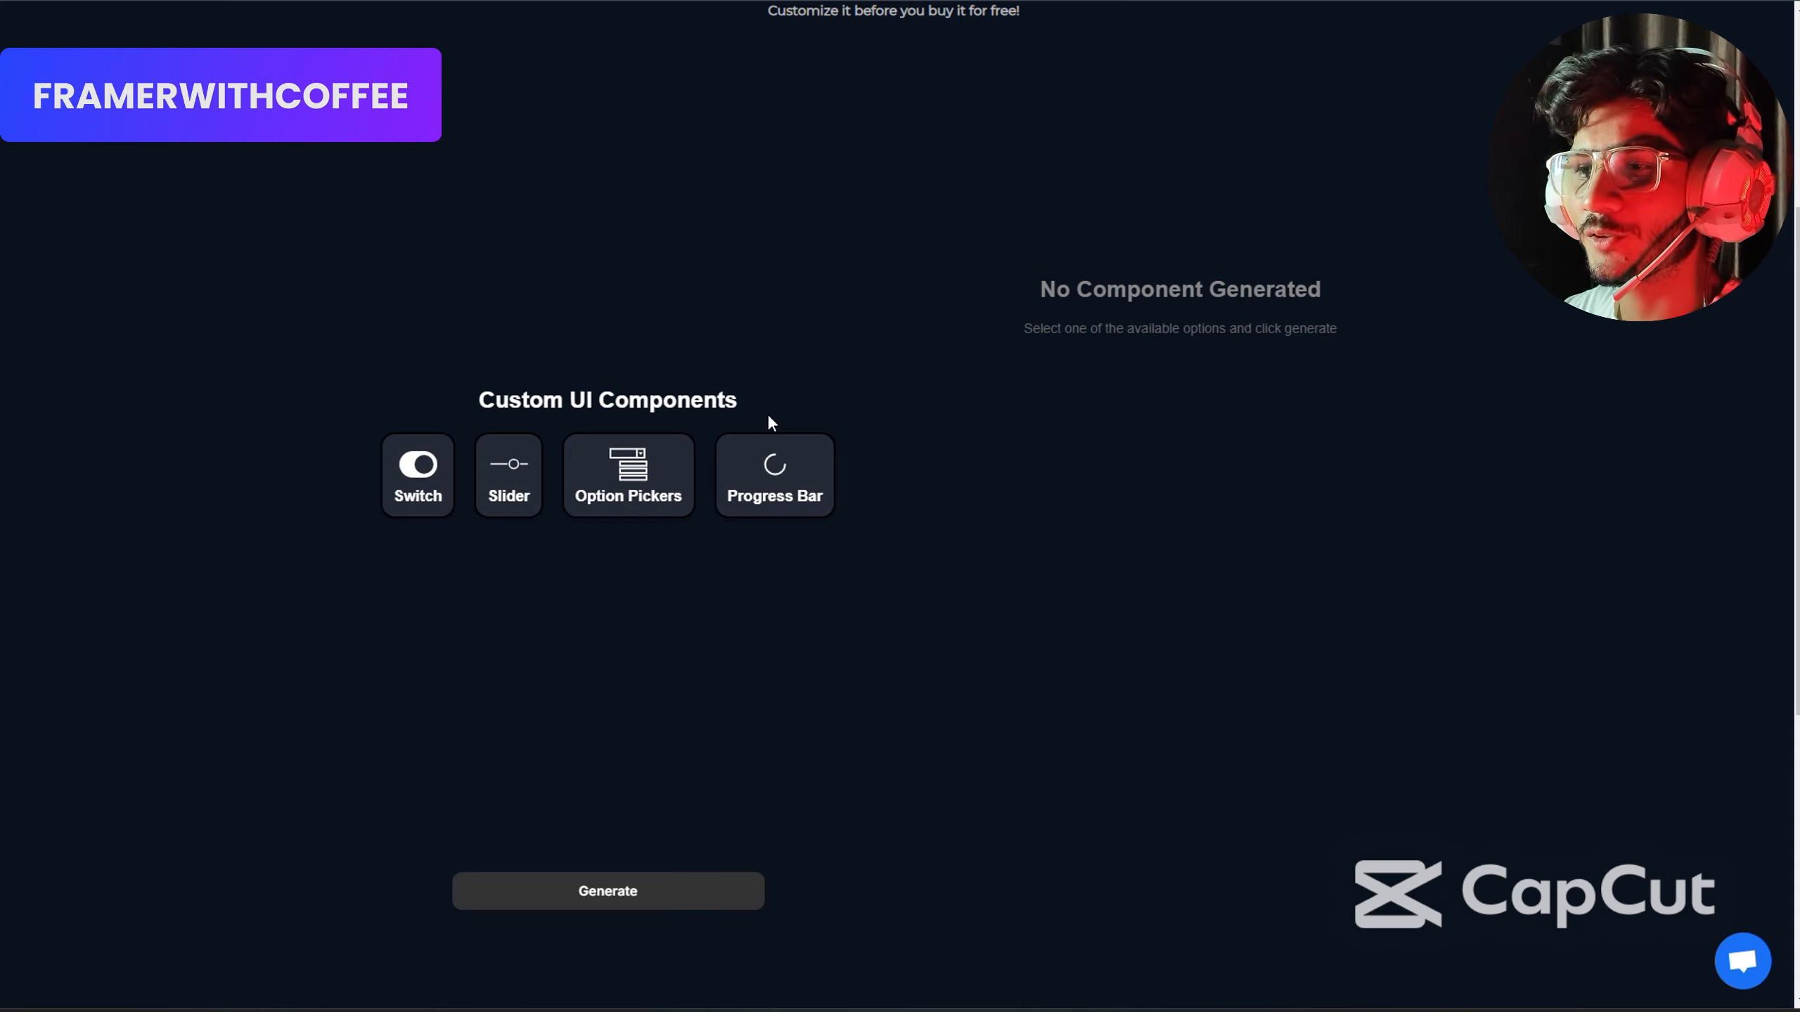
left_click(417, 504)
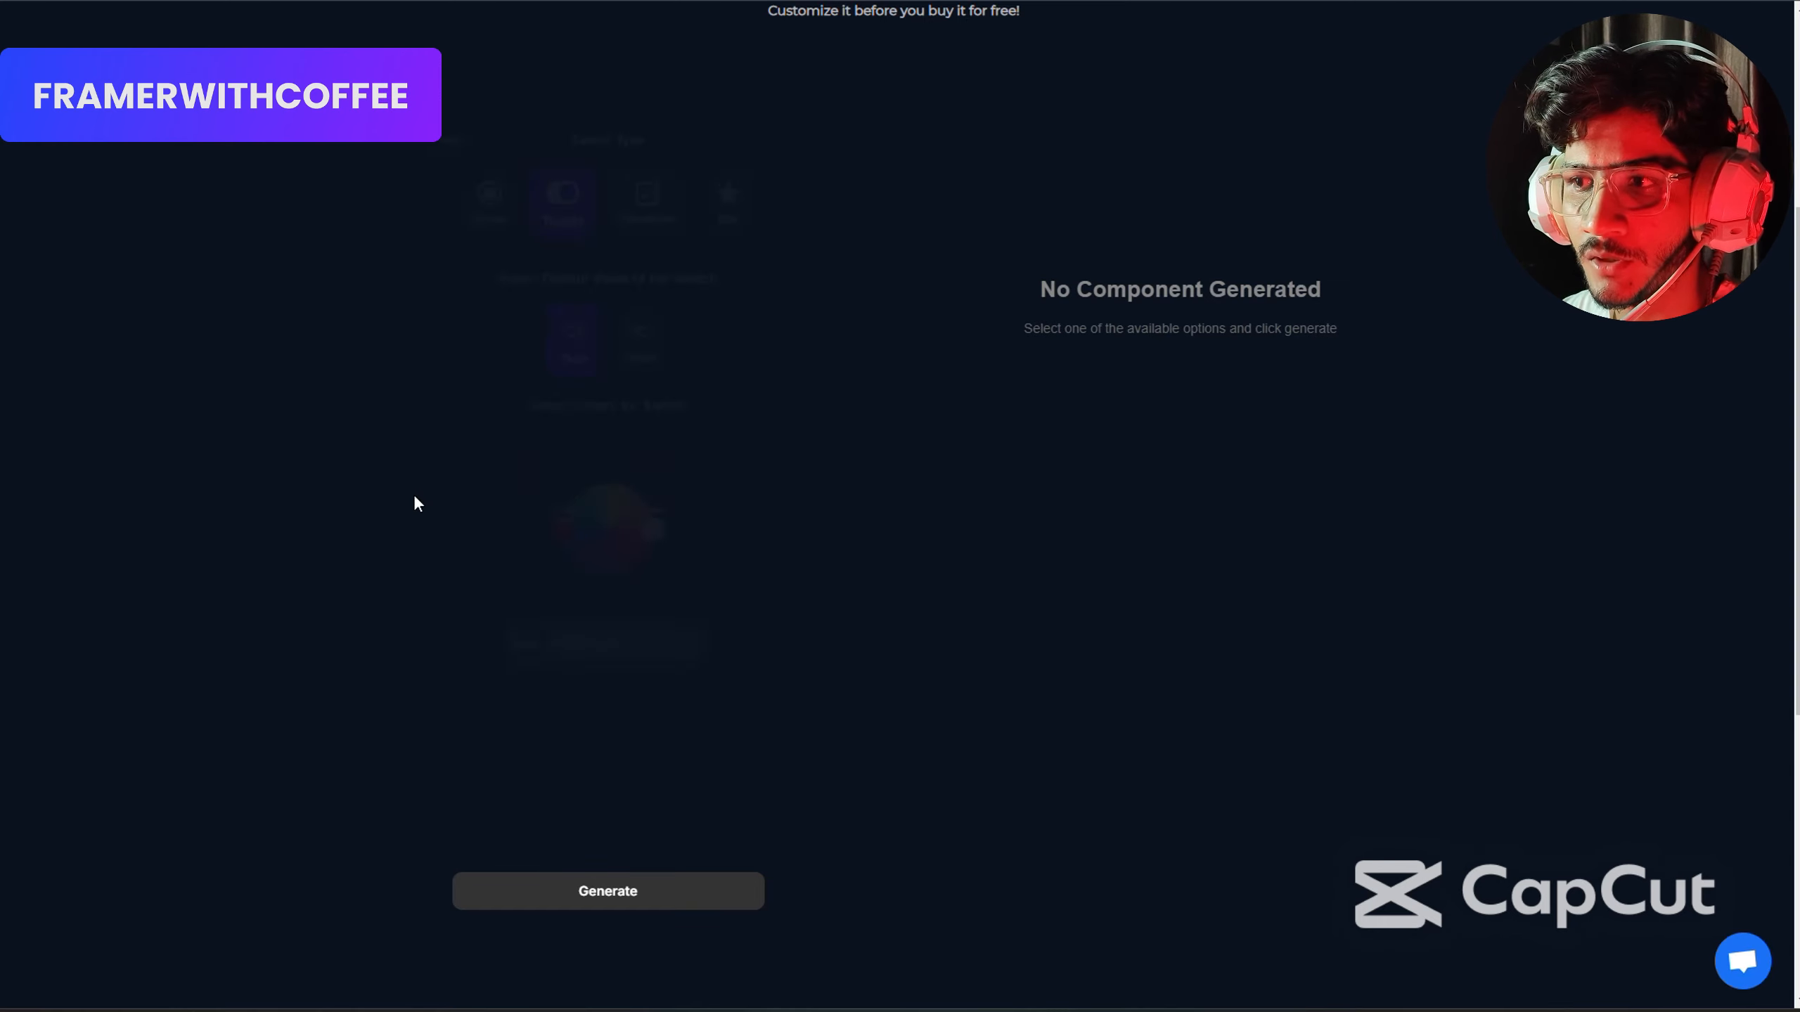
scroll(399, 487, "up", 3)
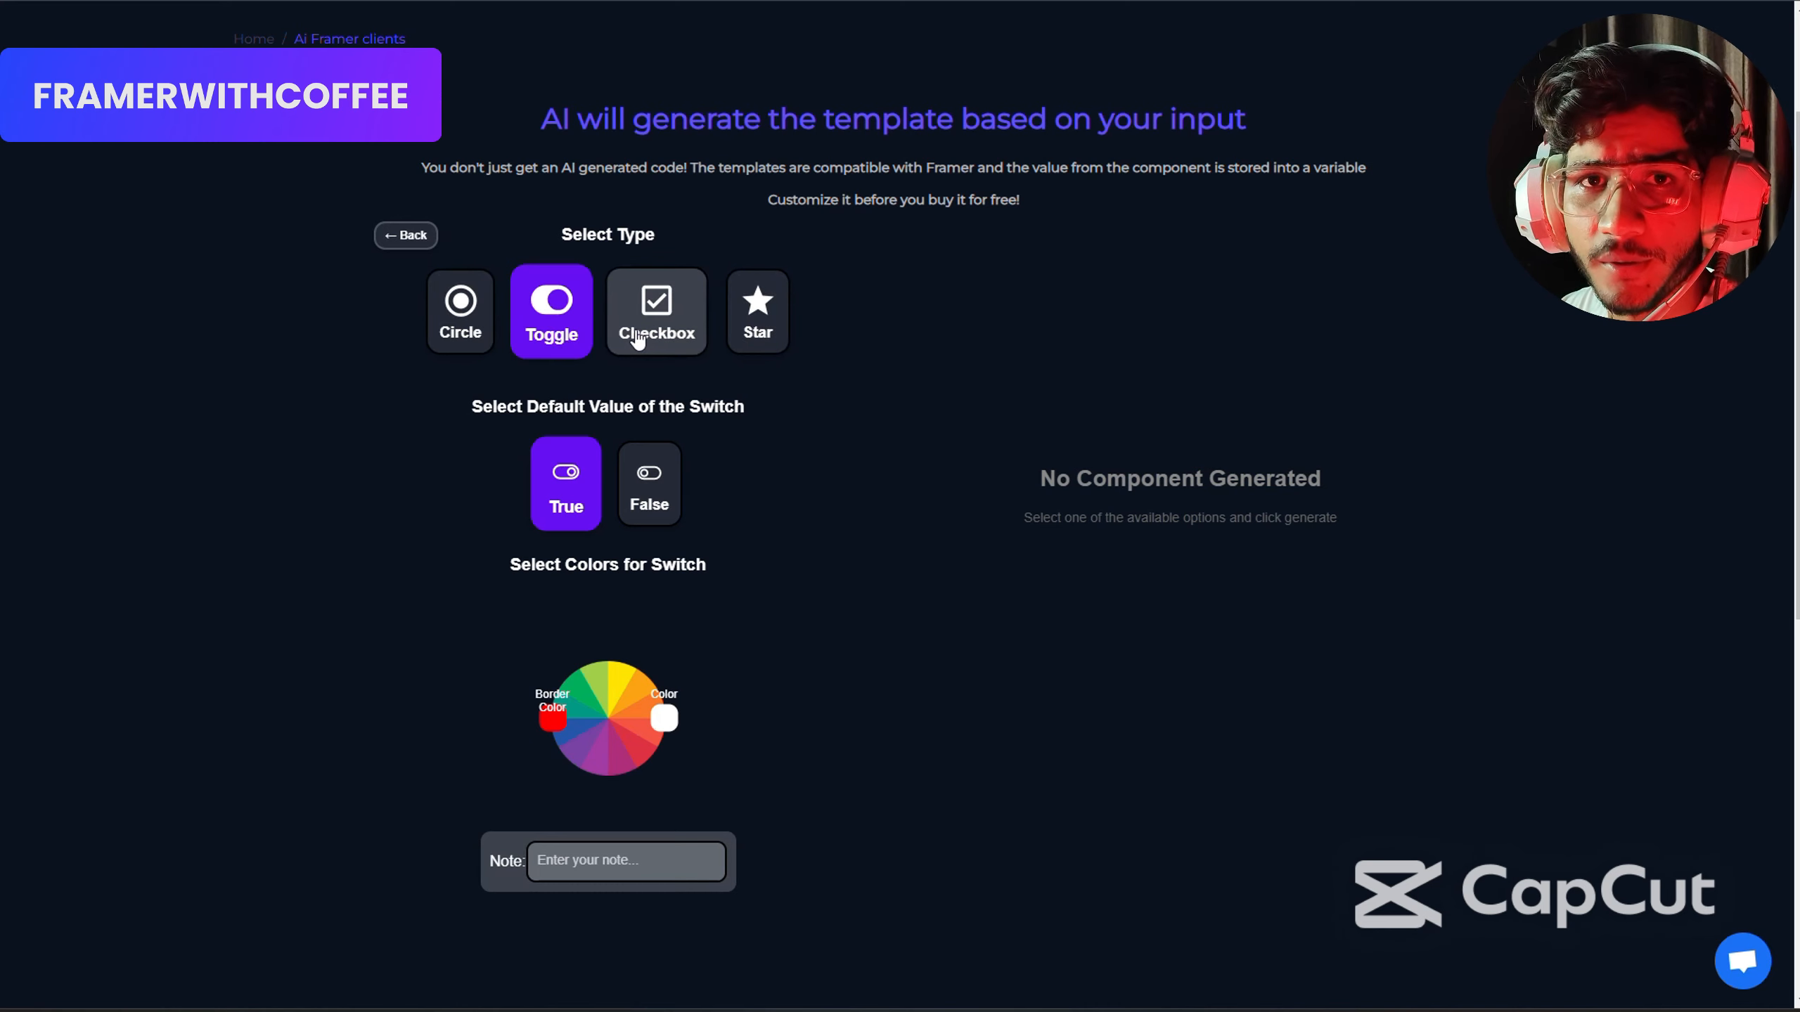
left_click(461, 315)
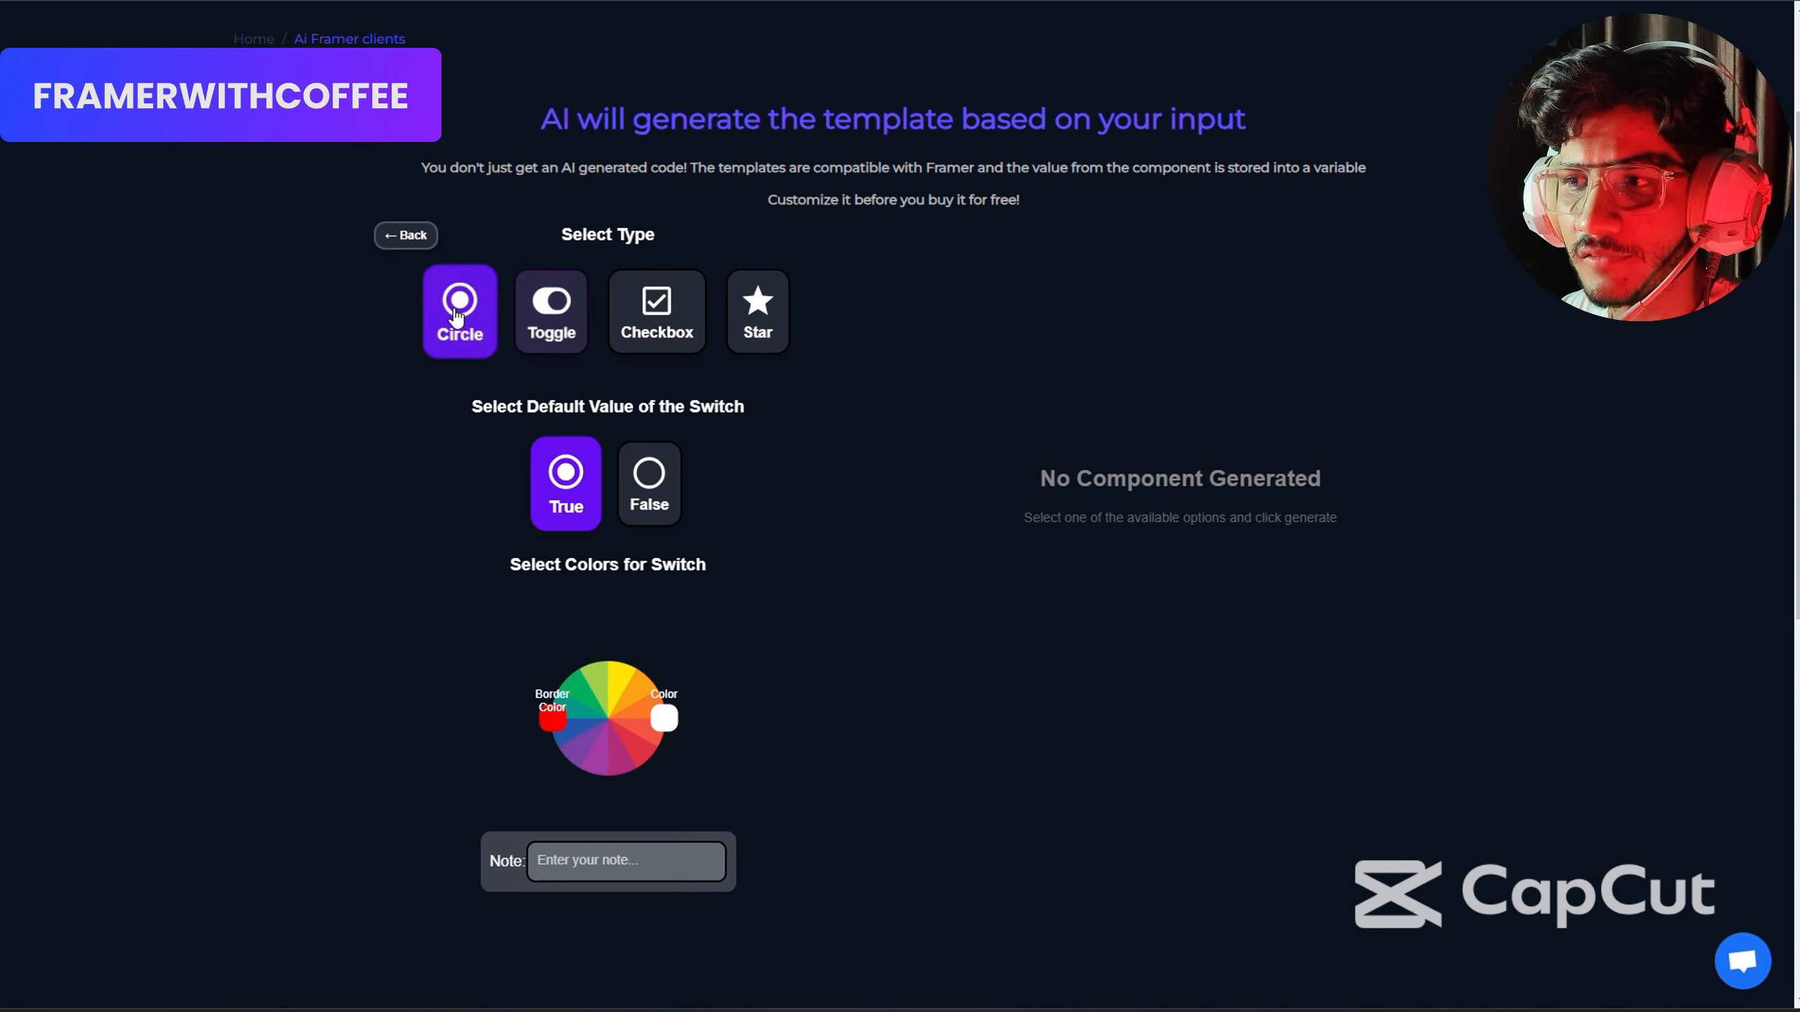
left_click(645, 484)
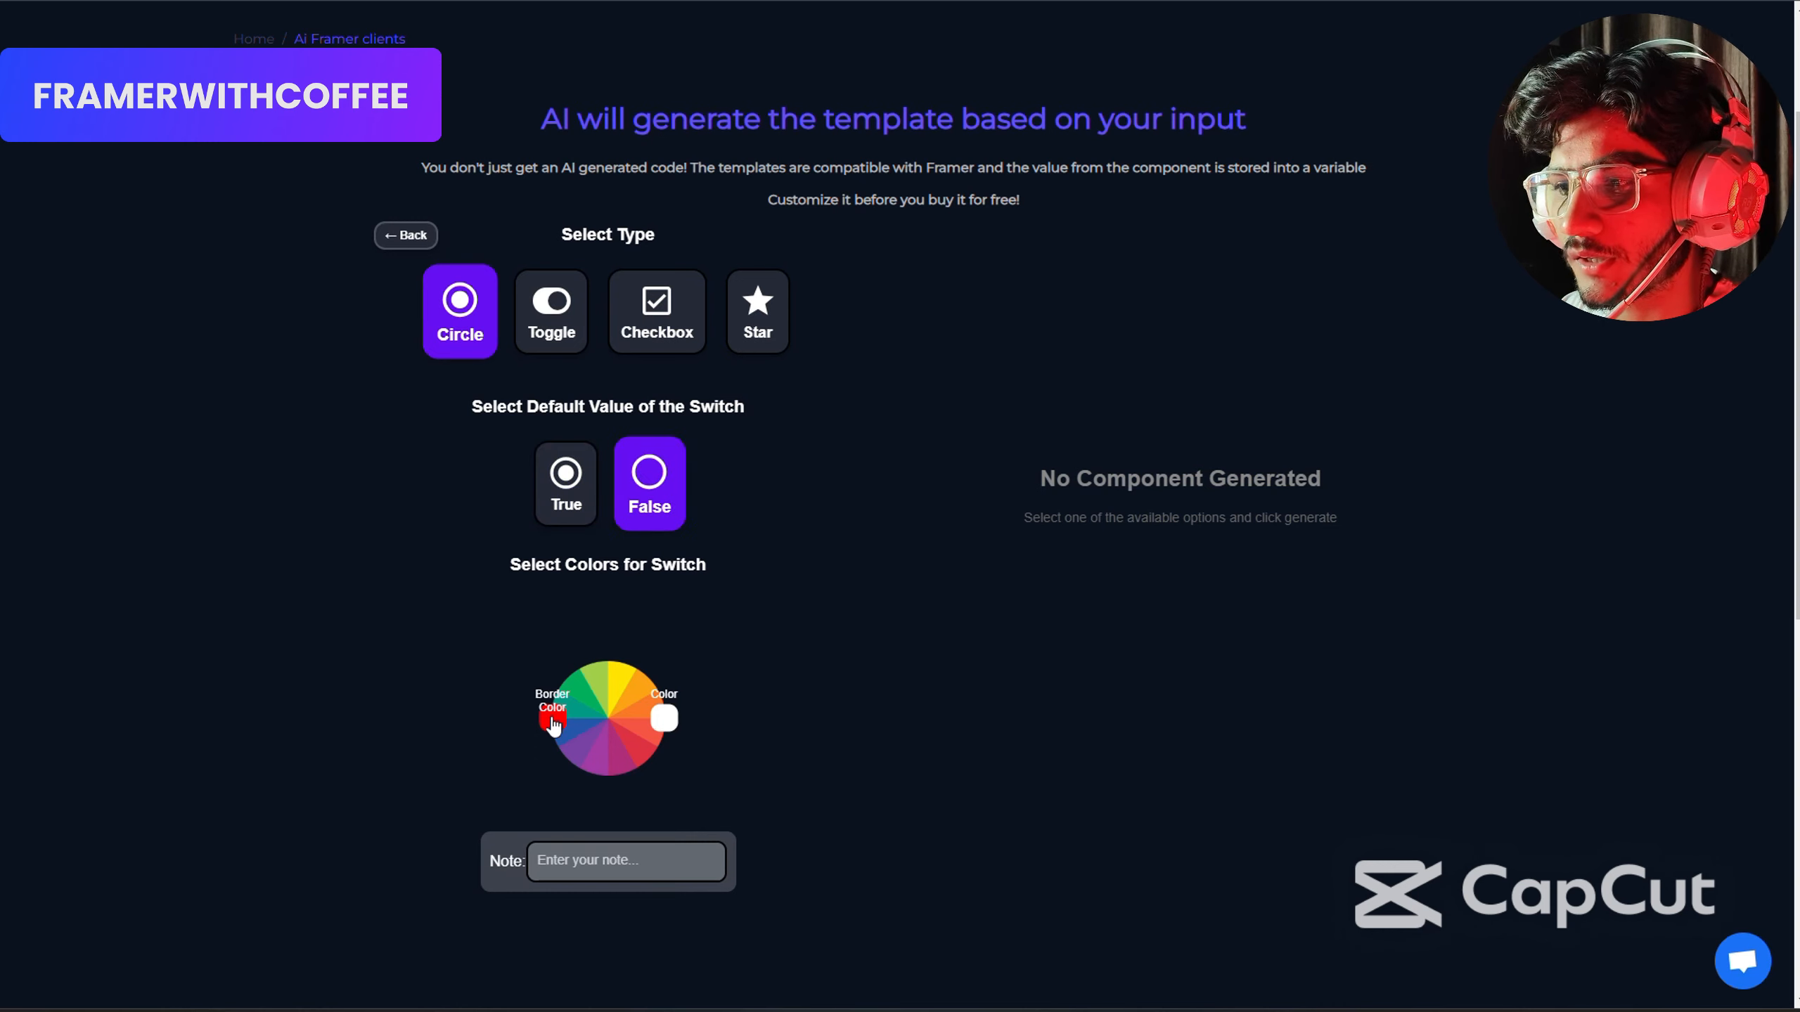
Look at the border color and color pickers for the switch, leaving both colors as they are.
left_click(552, 721)
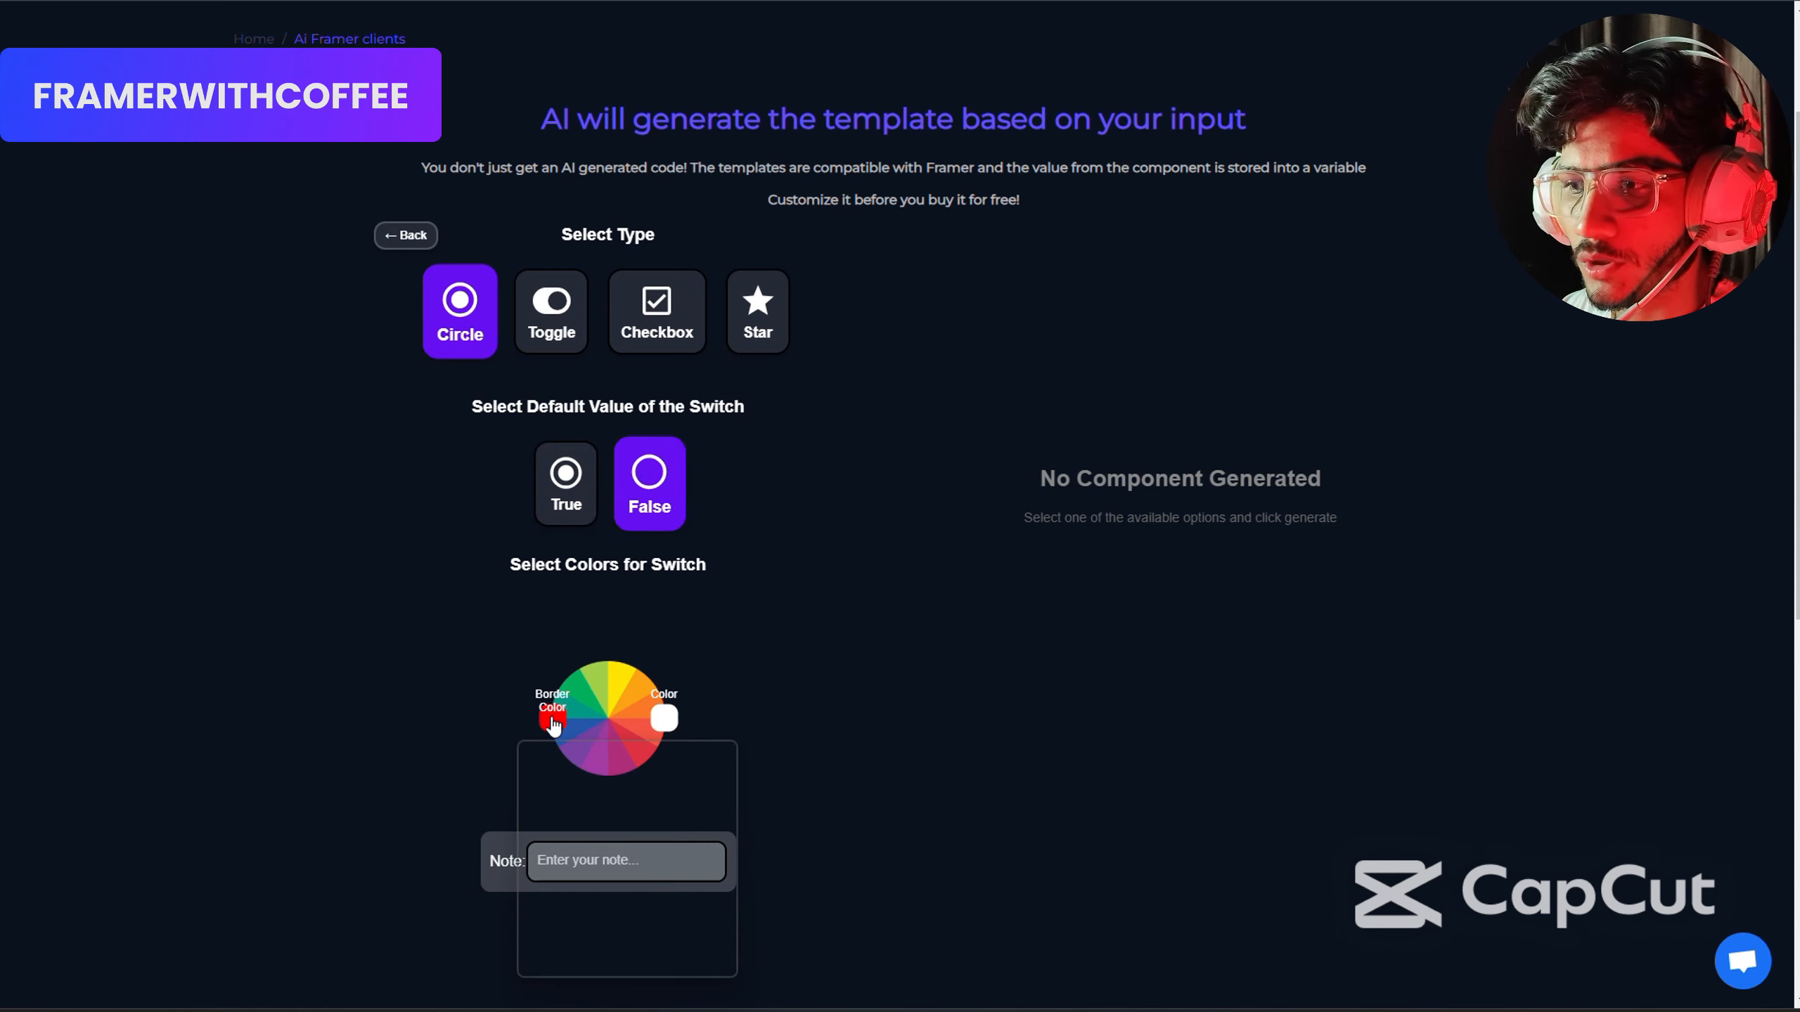
left_click(659, 722)
left_click(659, 723)
left_click(752, 703)
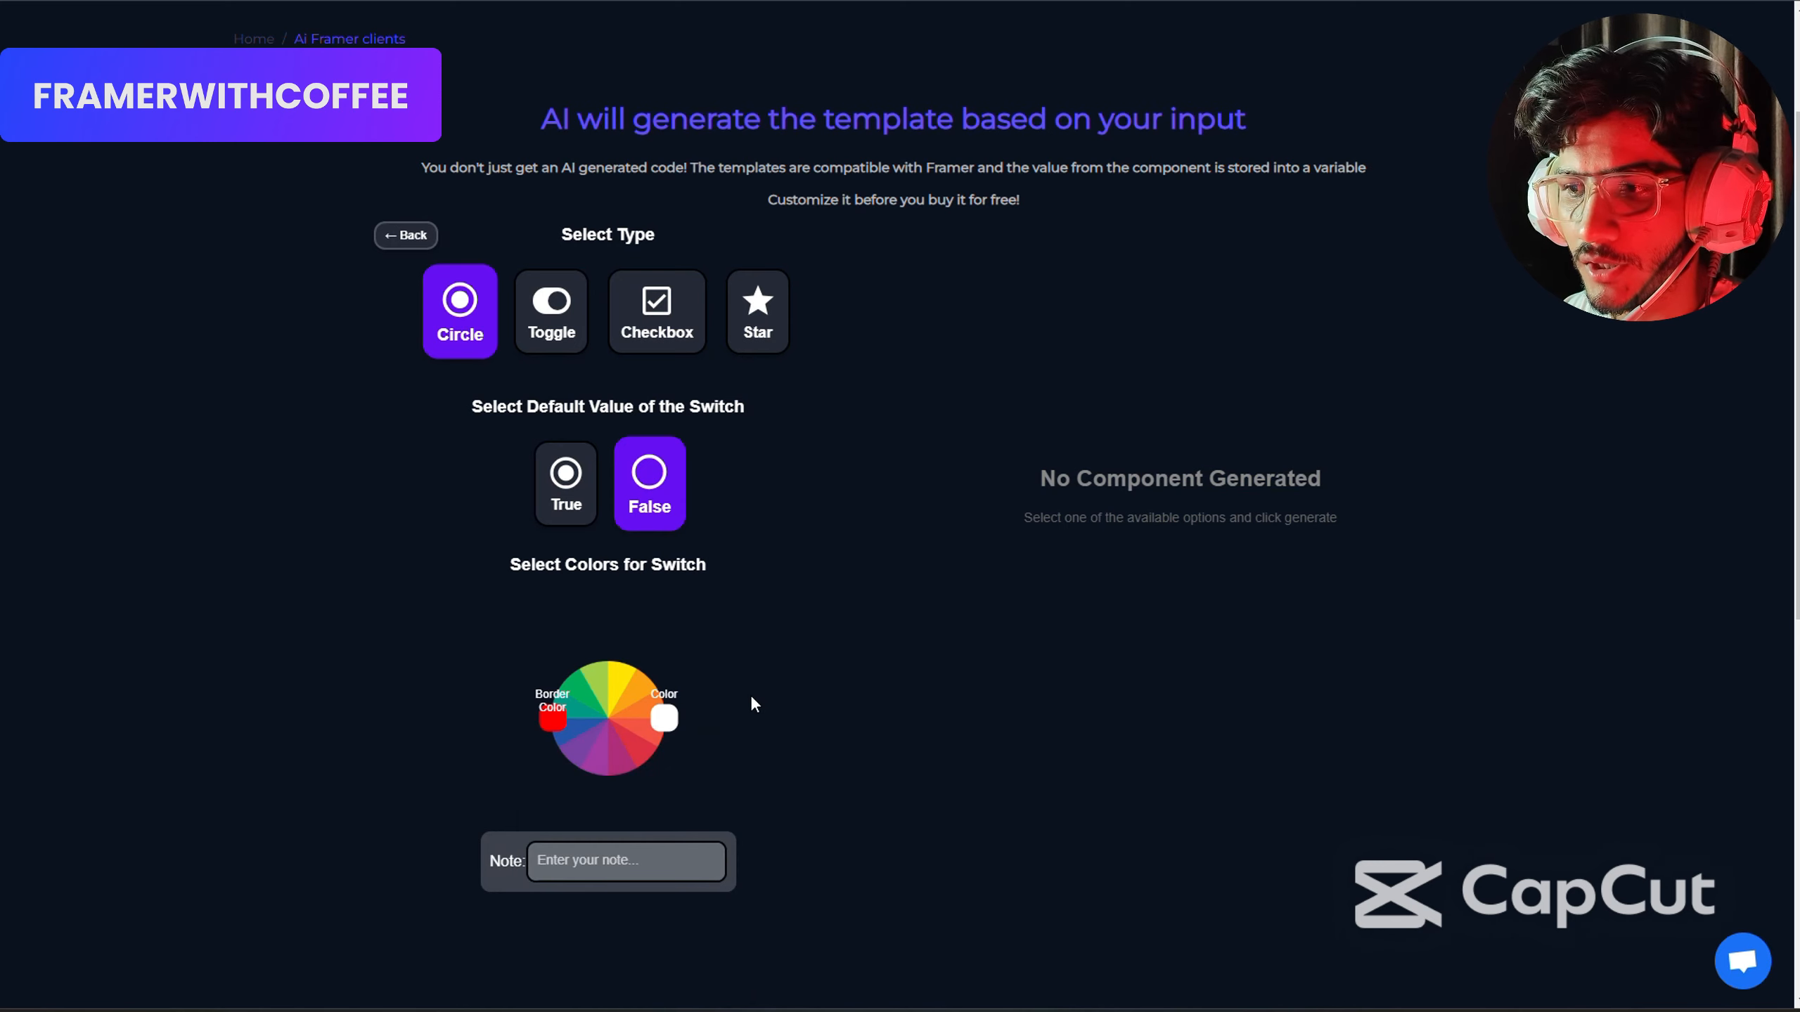
Enter the note "hi" and generate the switch component.
left_click(592, 862)
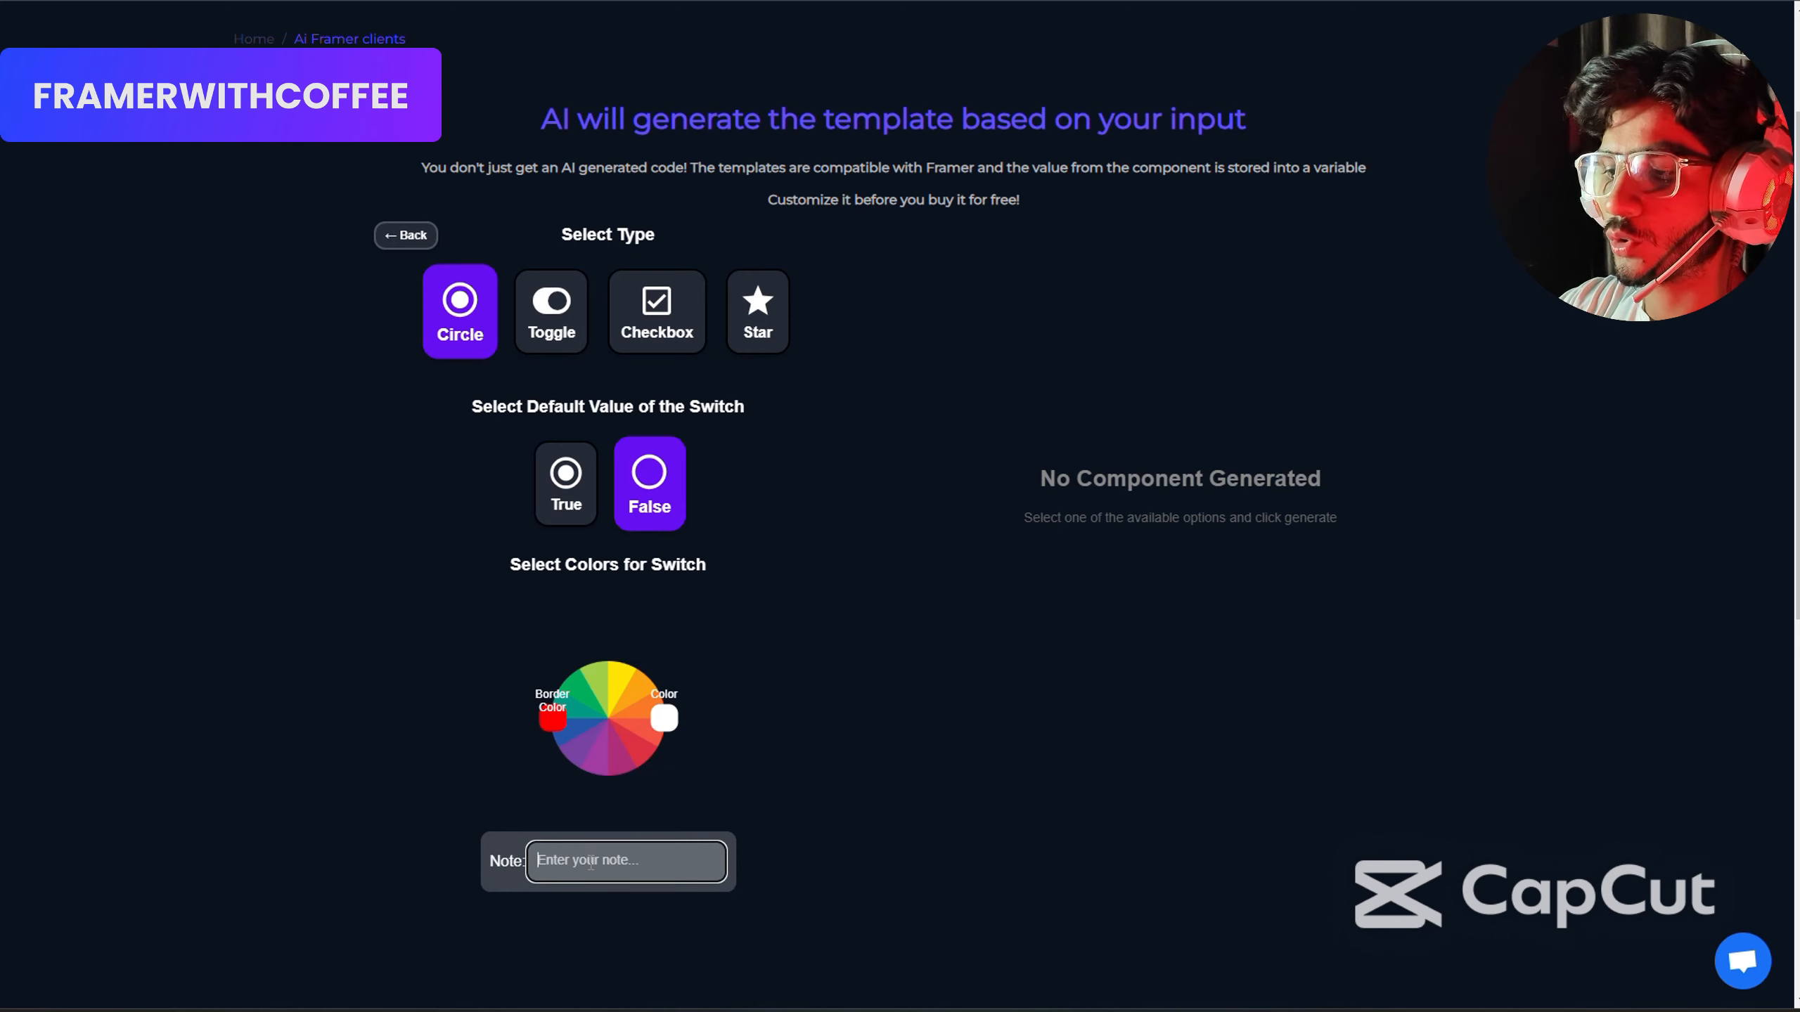
type("hi")
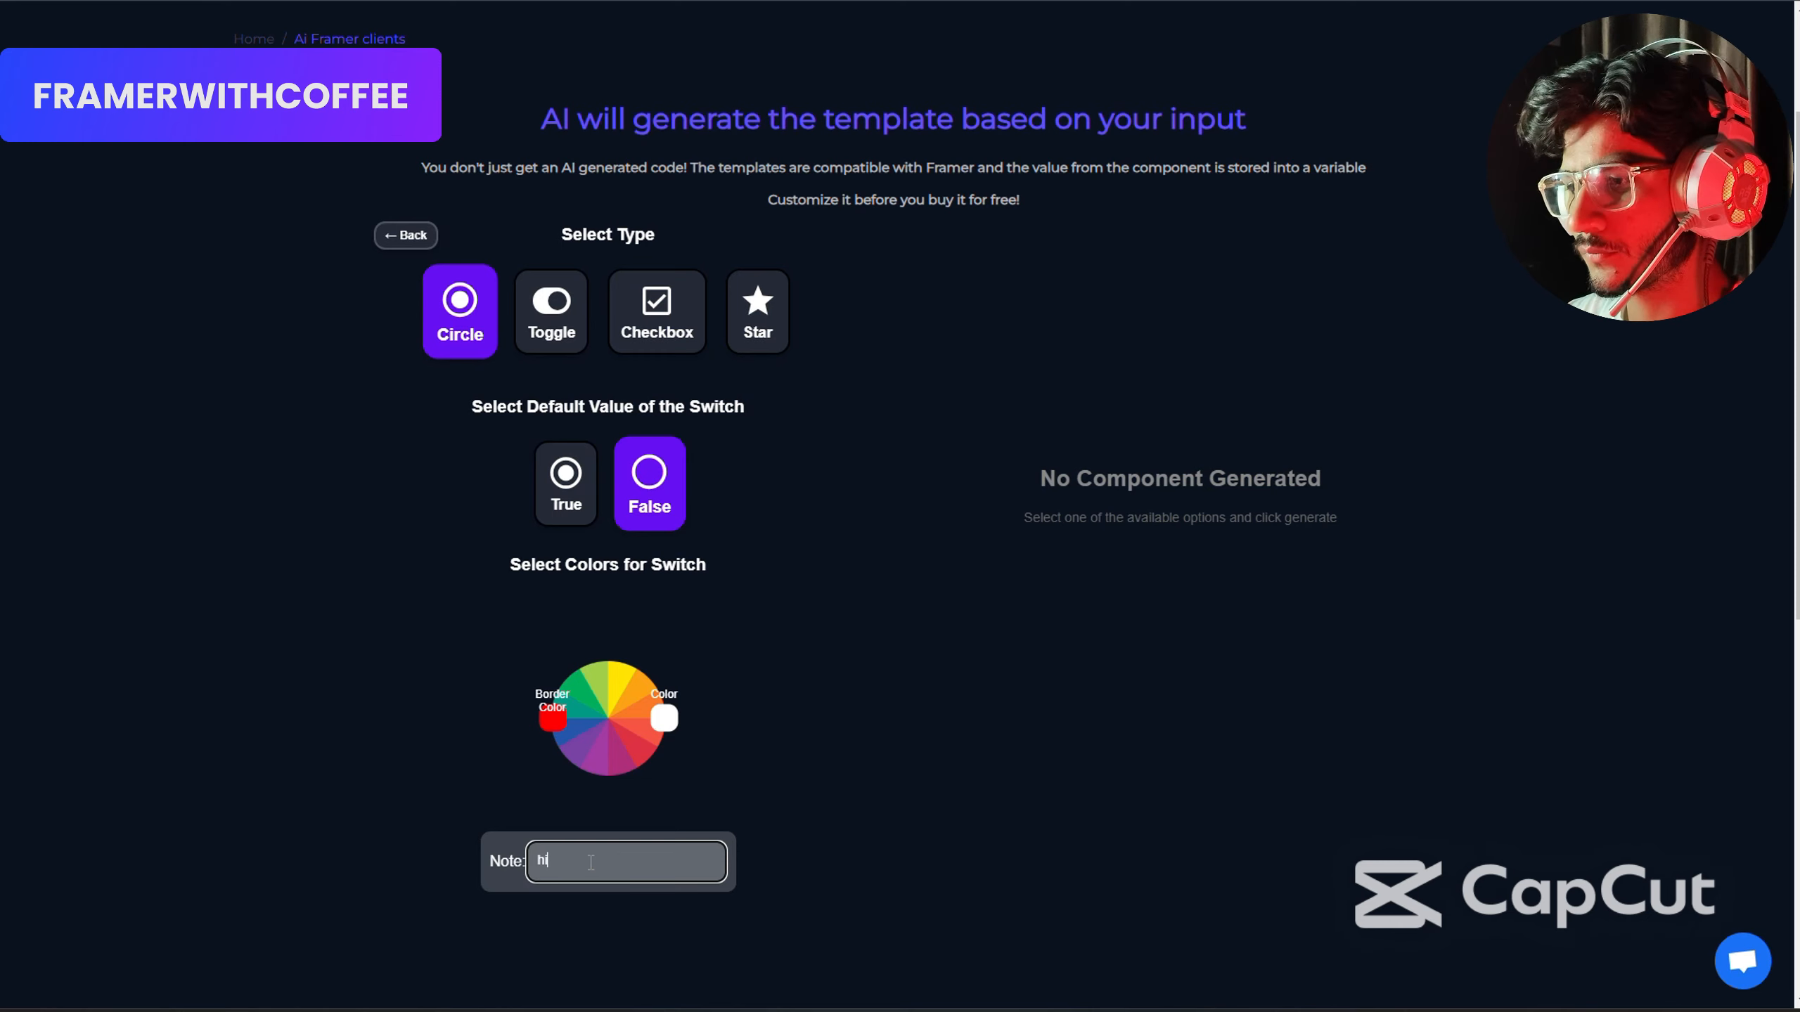
scroll(591, 862, "down", 5)
left_click(646, 713)
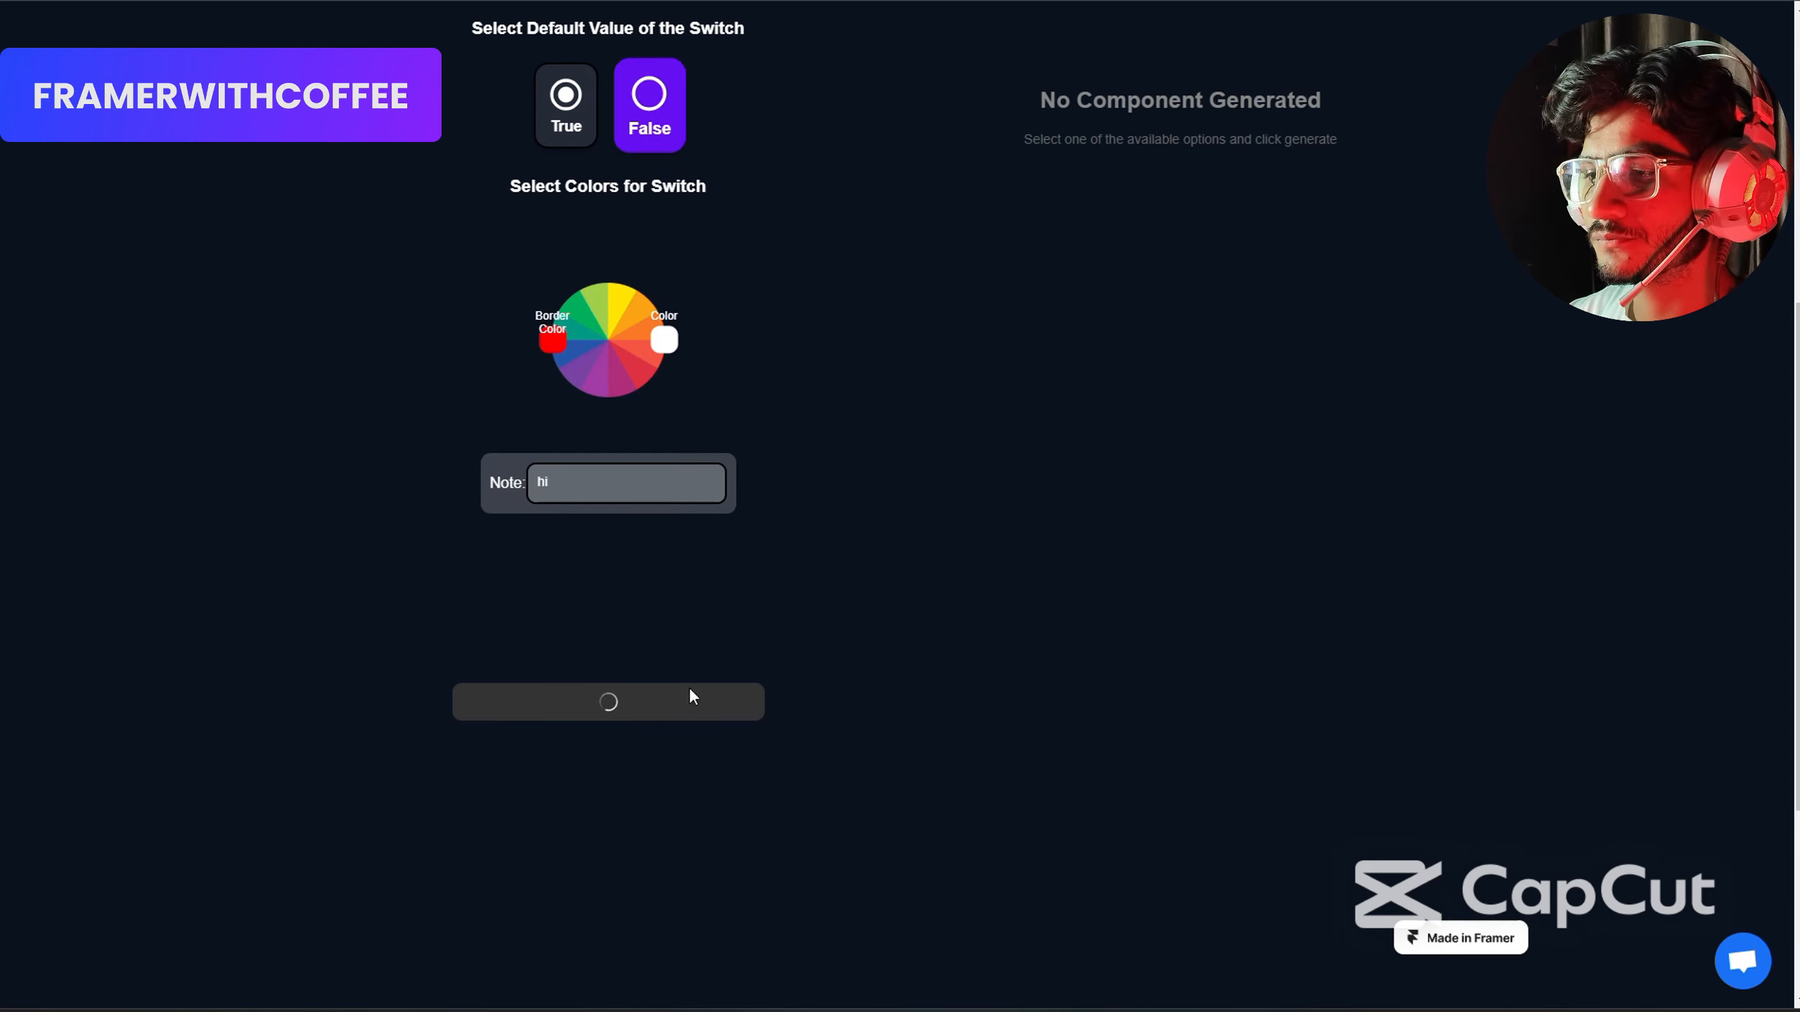
Test the generated circle switch by toggling it in the preview.
scroll(1371, 489, "up", 4)
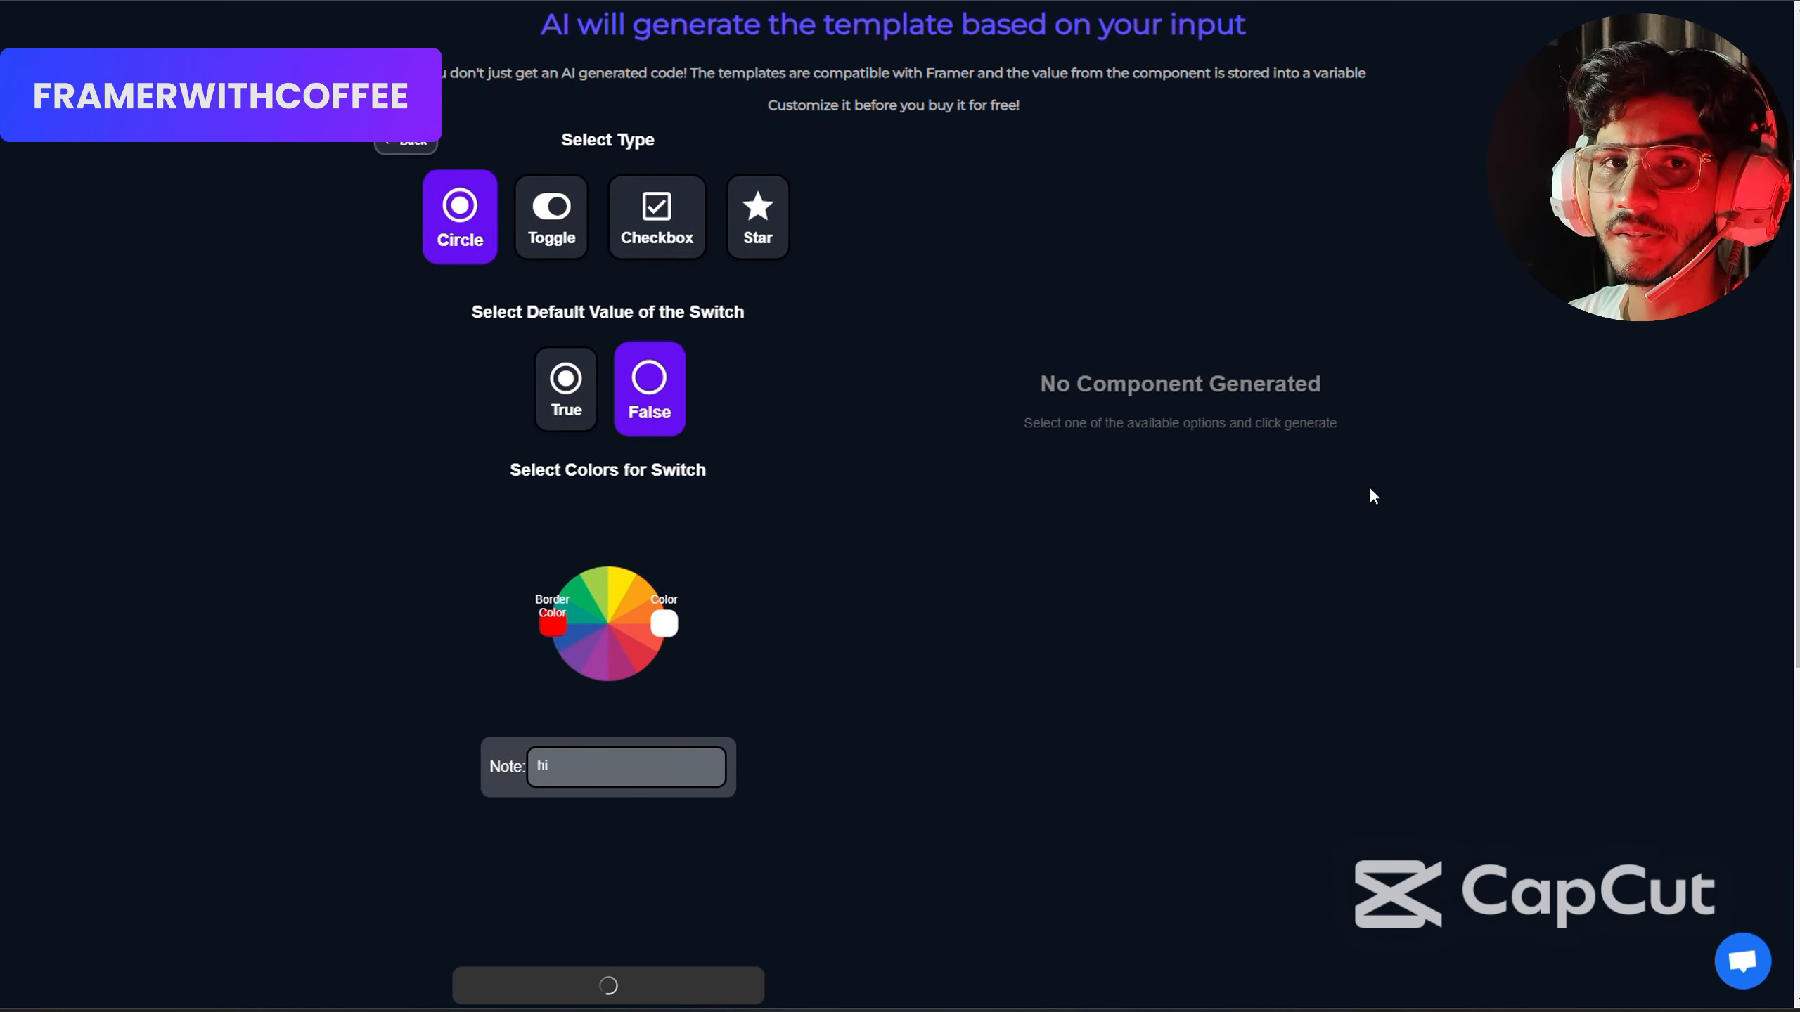
scroll(1370, 489, "down", 1)
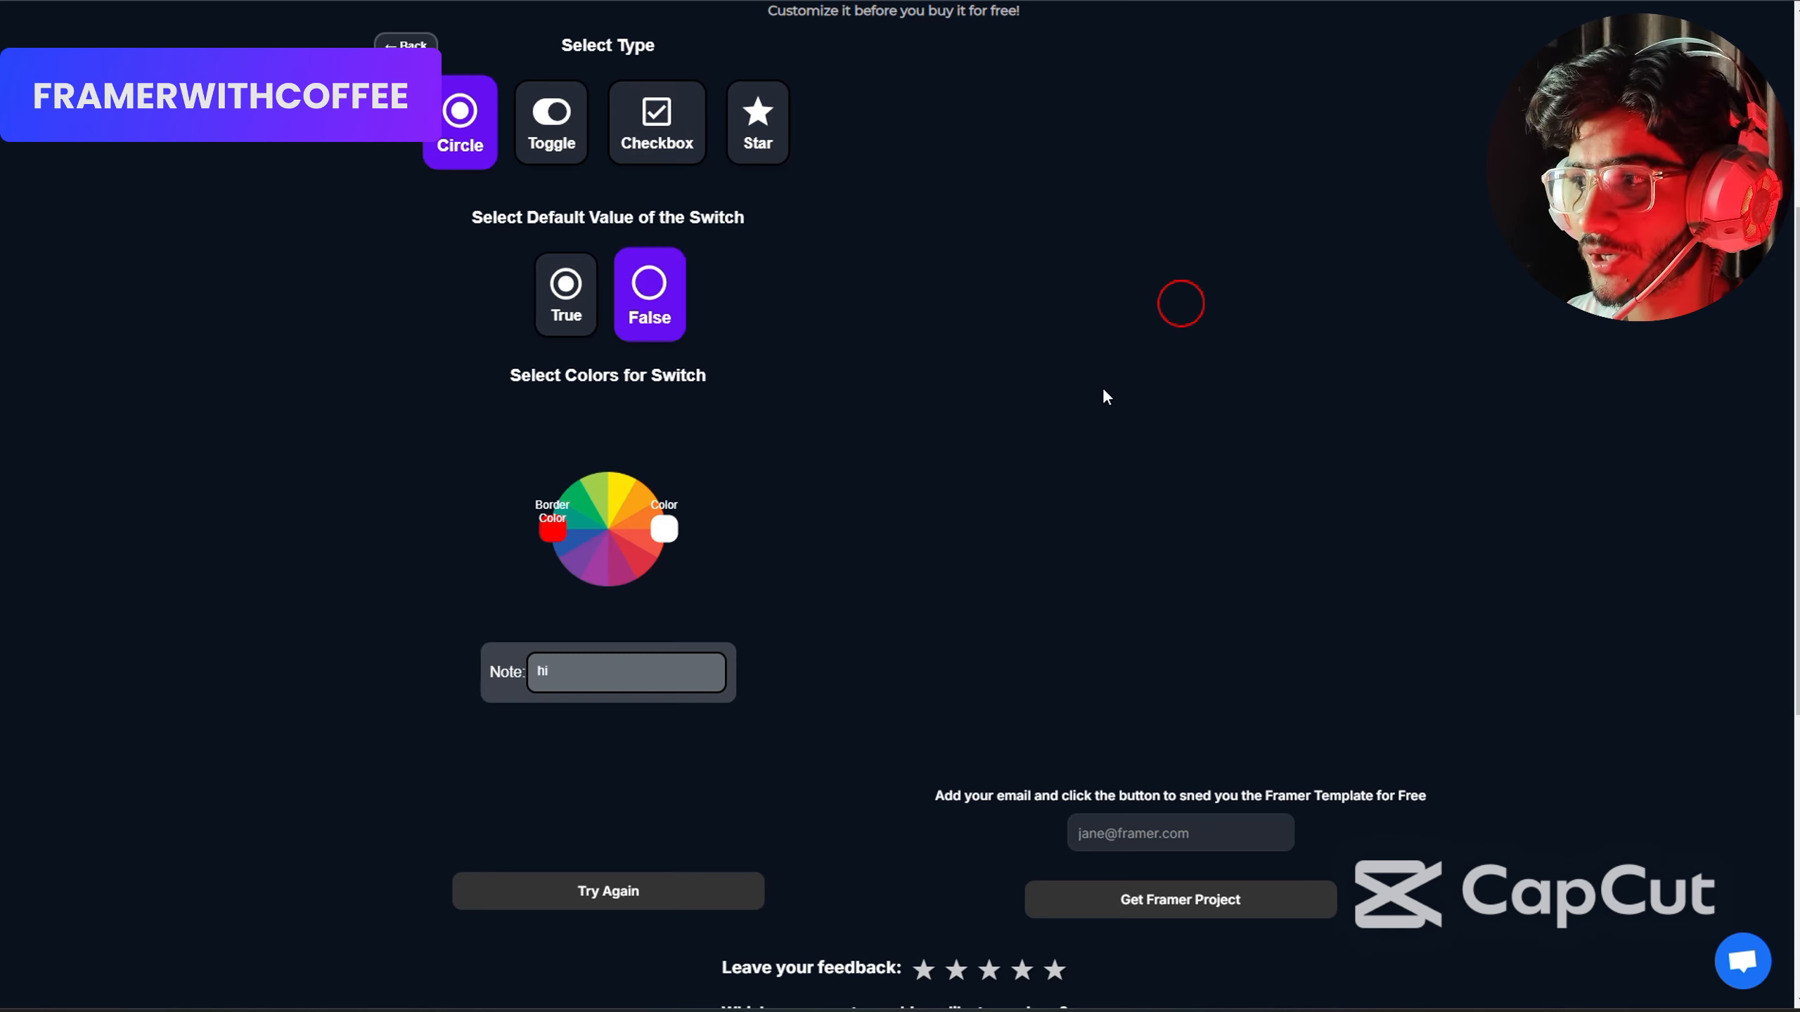
left_click(1179, 313)
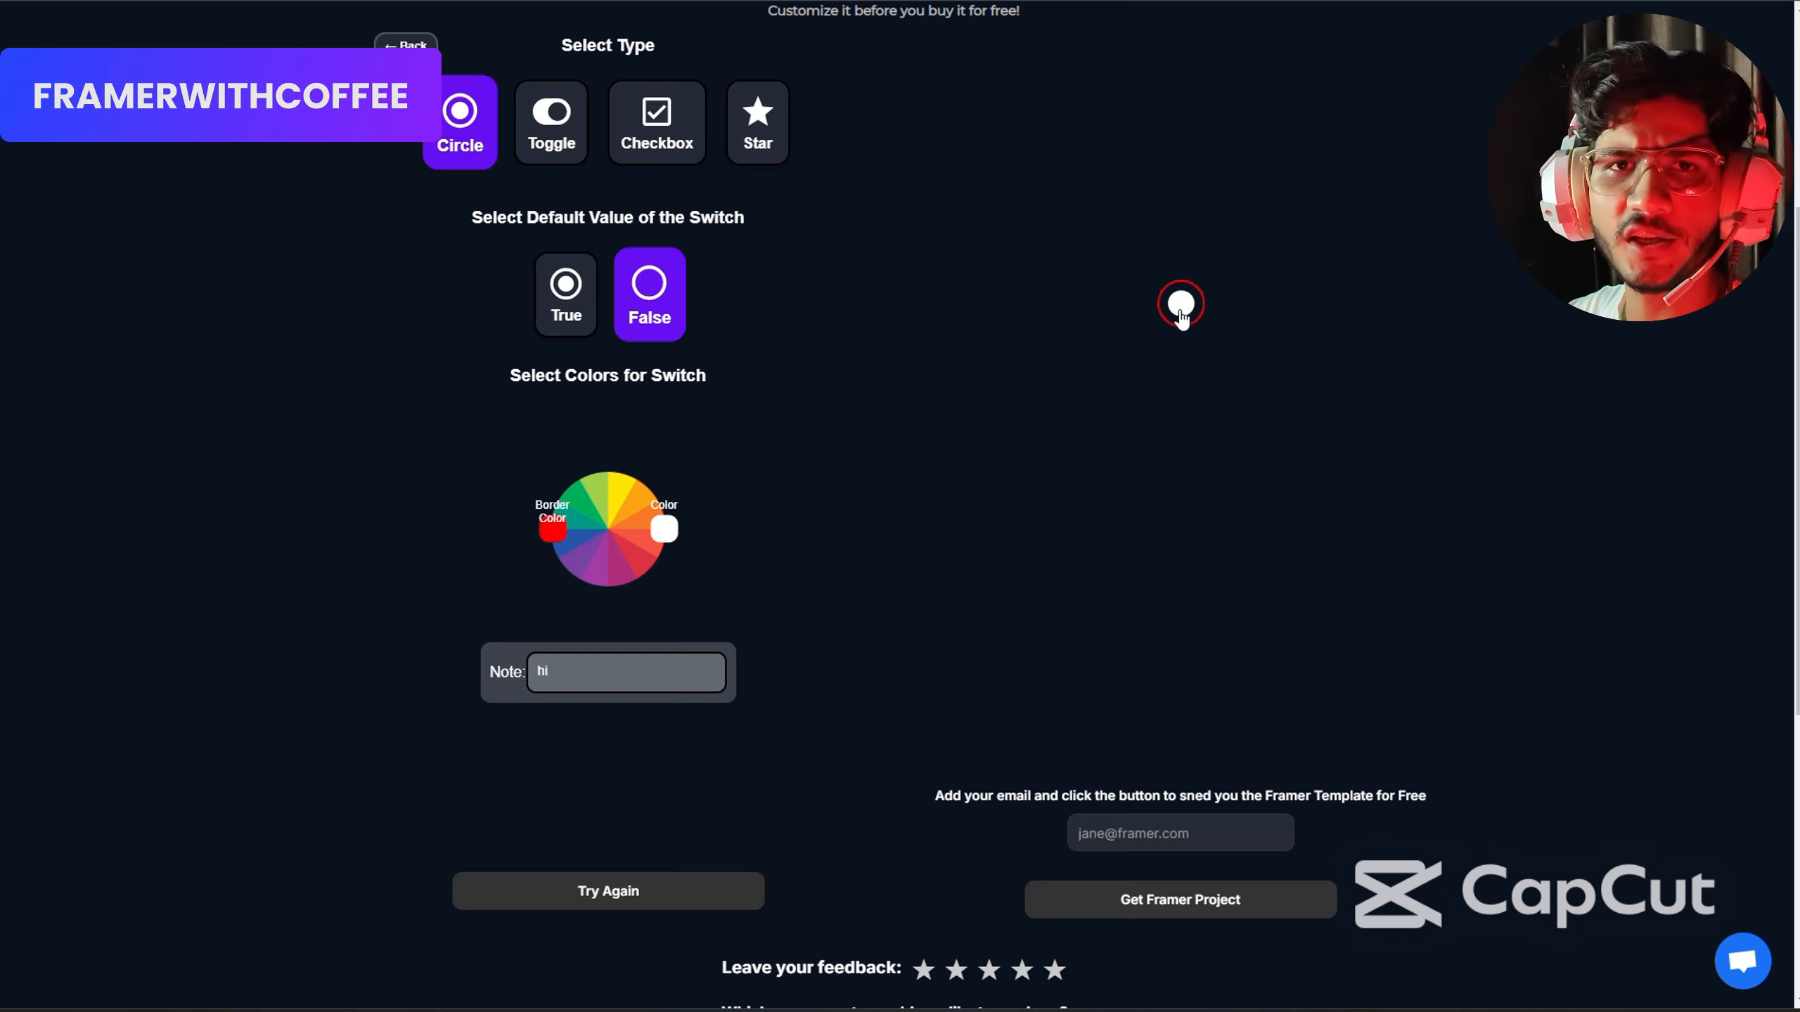
Fill in the recipient's email address and request the Framer project for the generated component.
scroll(1181, 317, "down", 3)
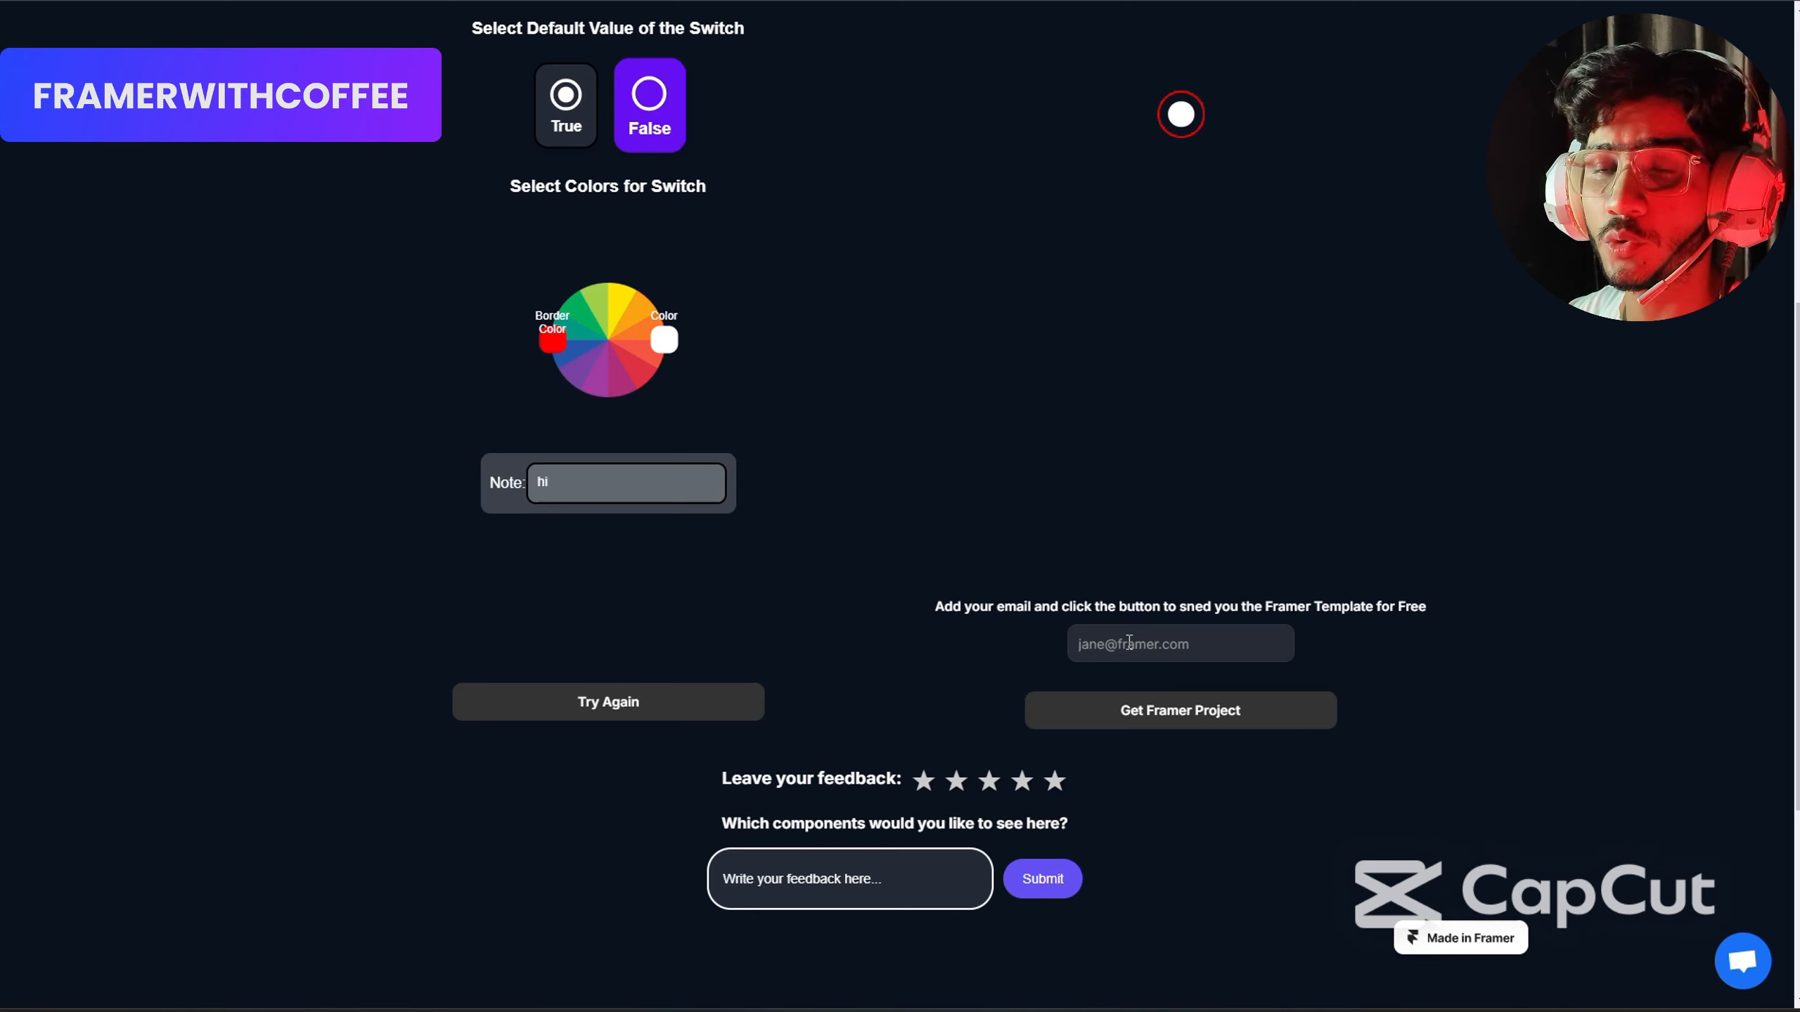
left_click(1129, 640)
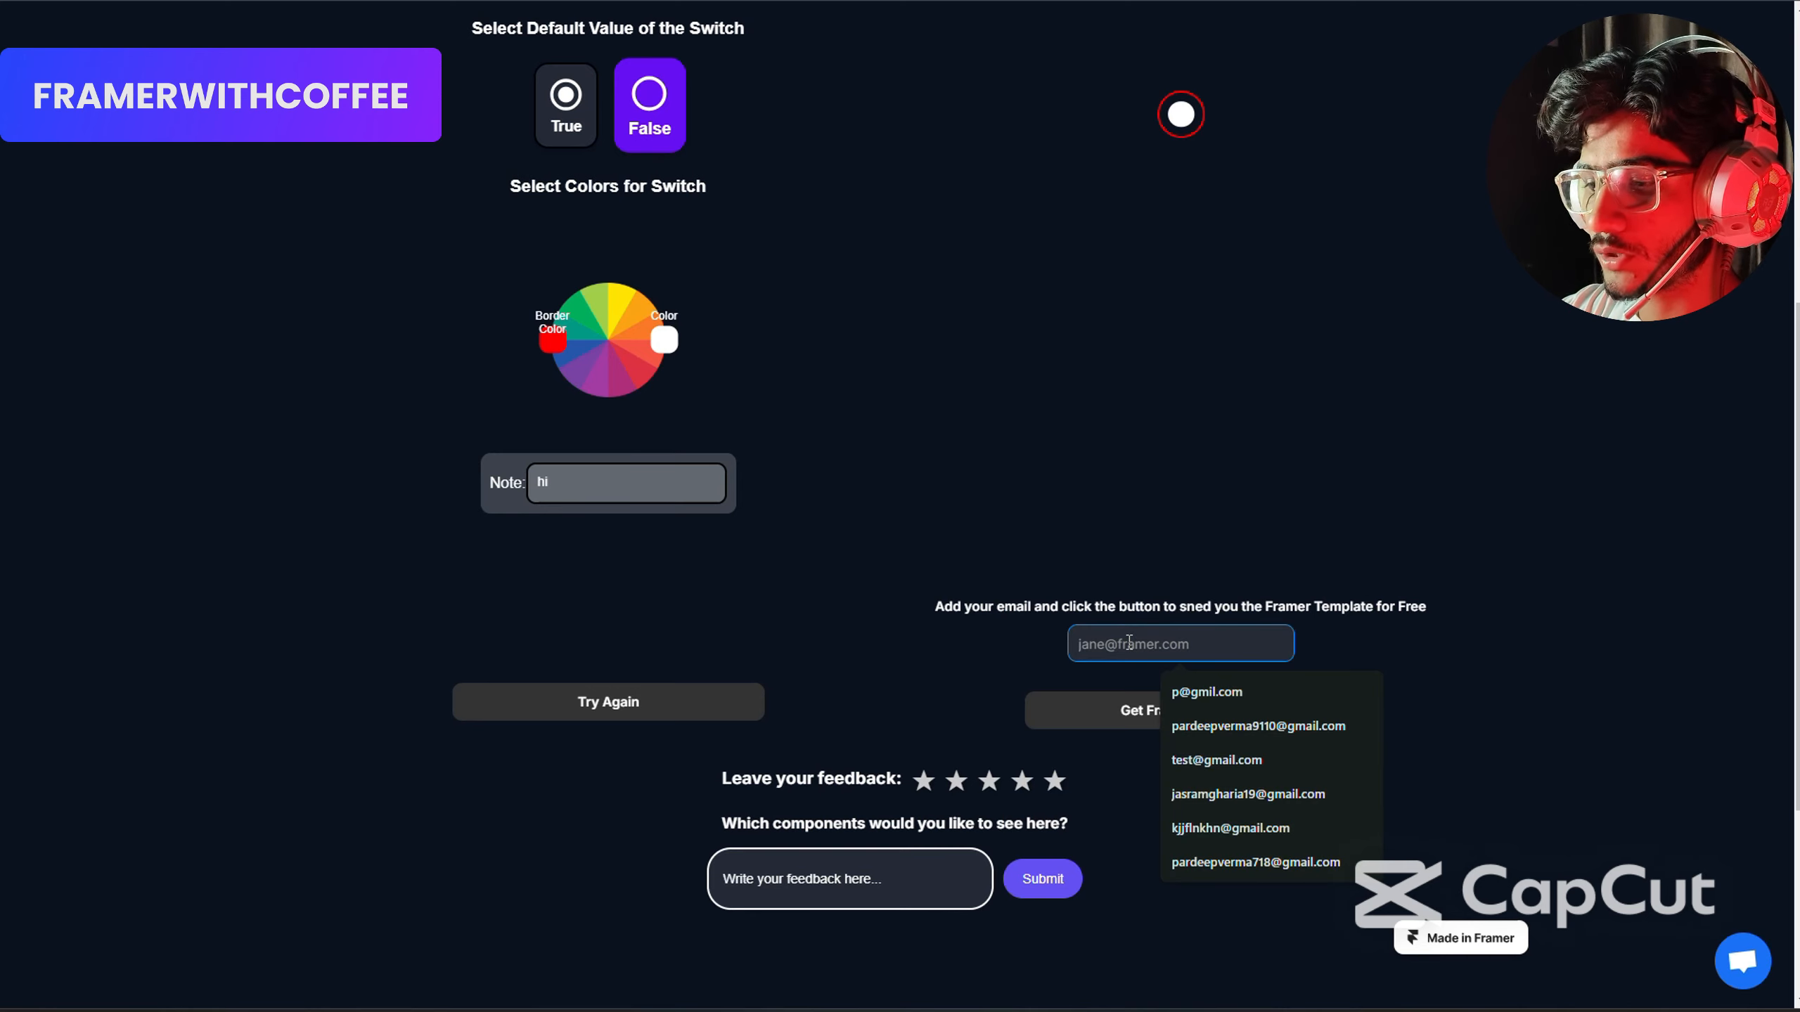
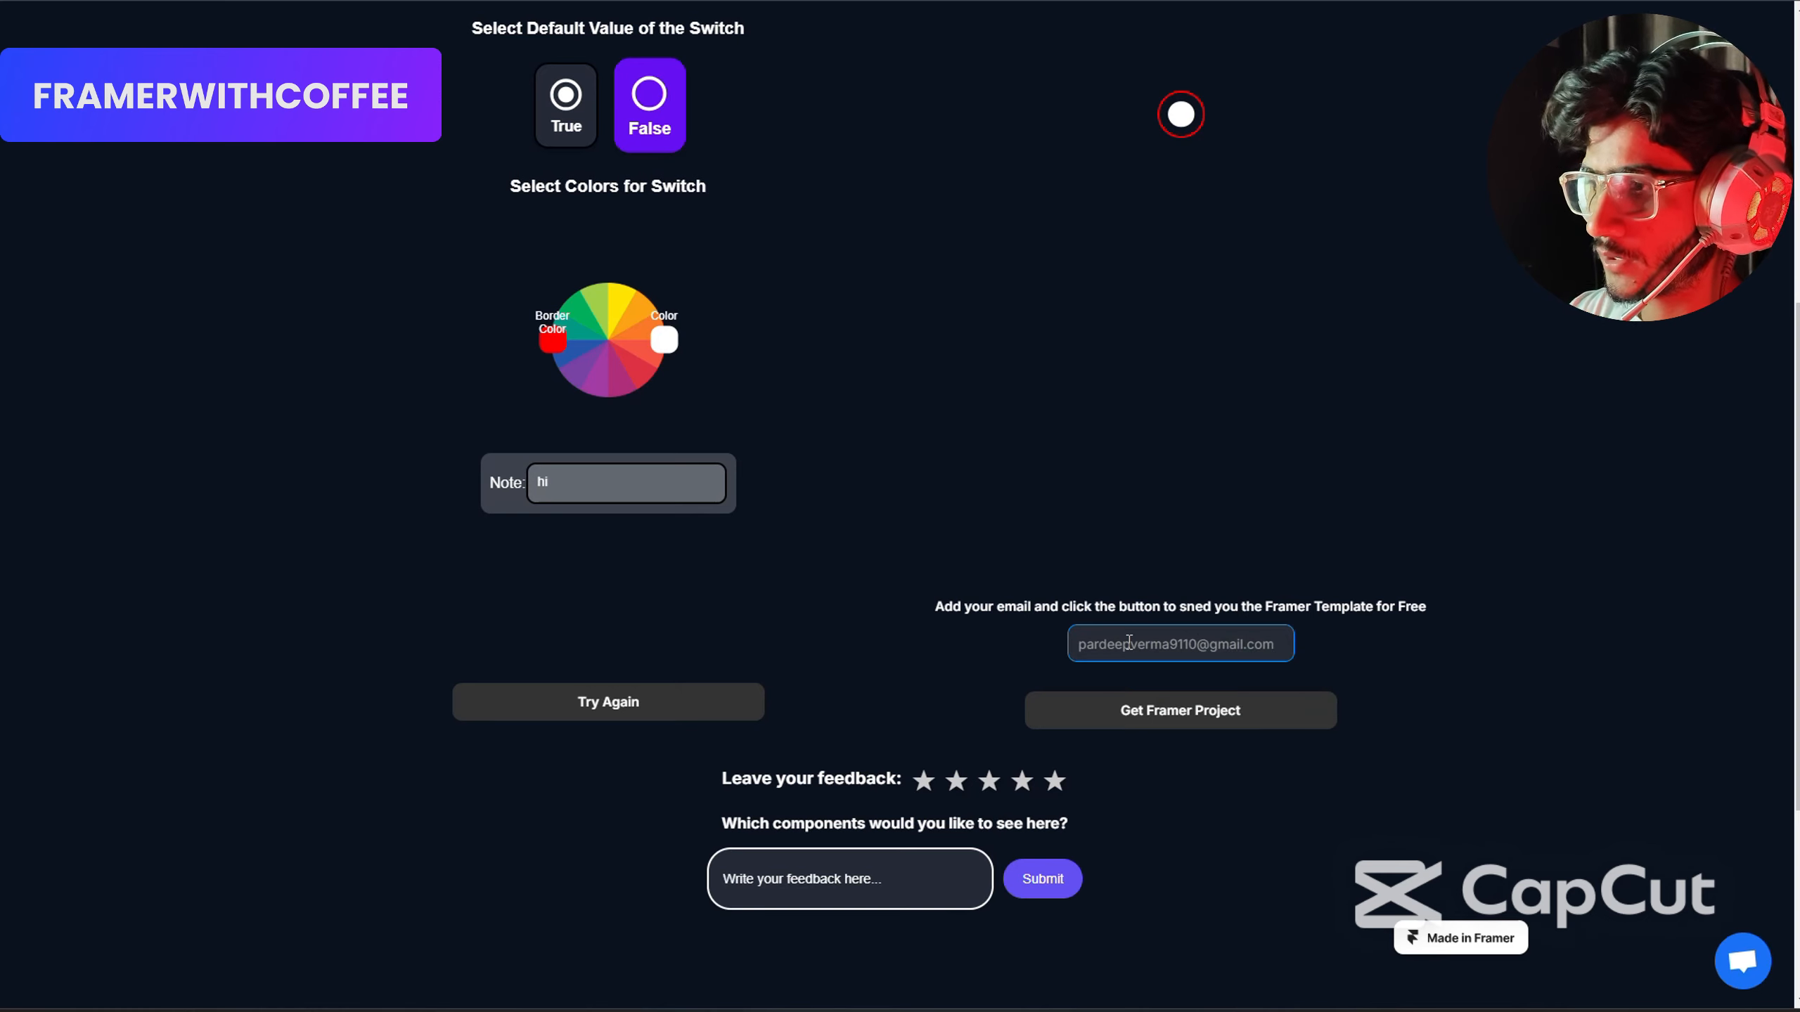
left_click(1158, 724)
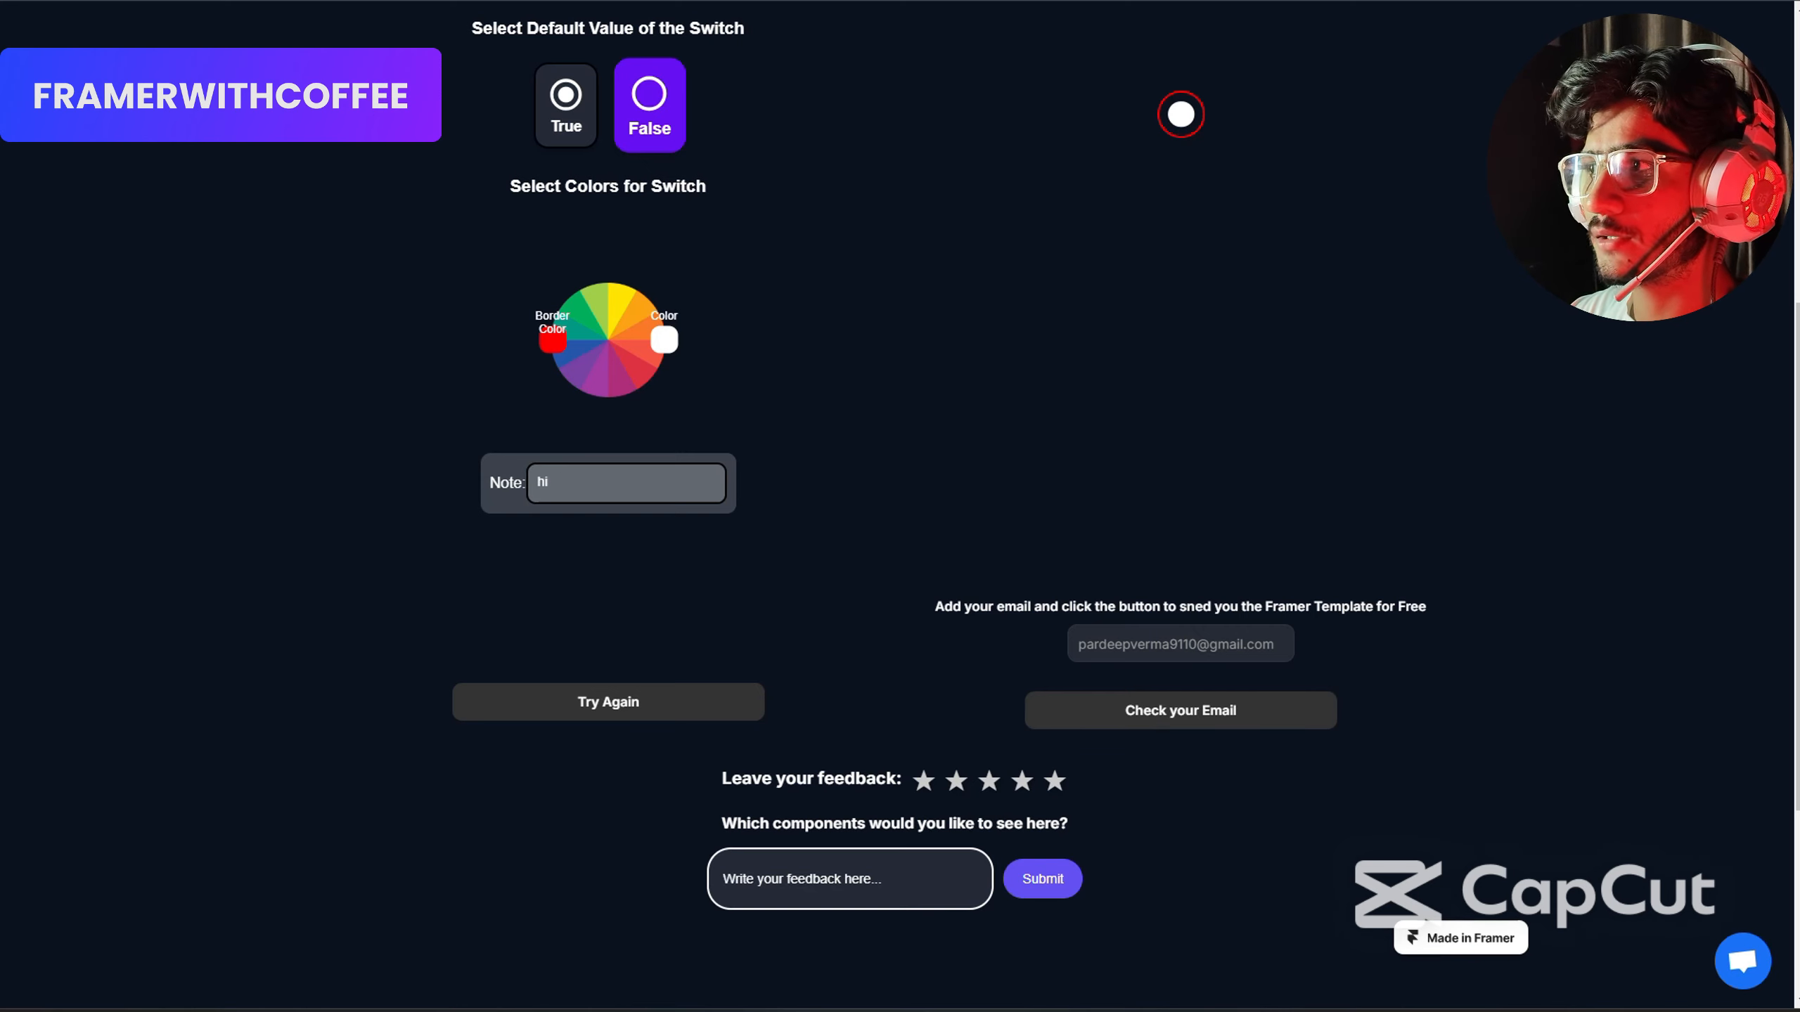
Switch to Gmail in a new browser tab and read the "Congratulations! Here is your app" email's template instructions.
key("ctrl+t")
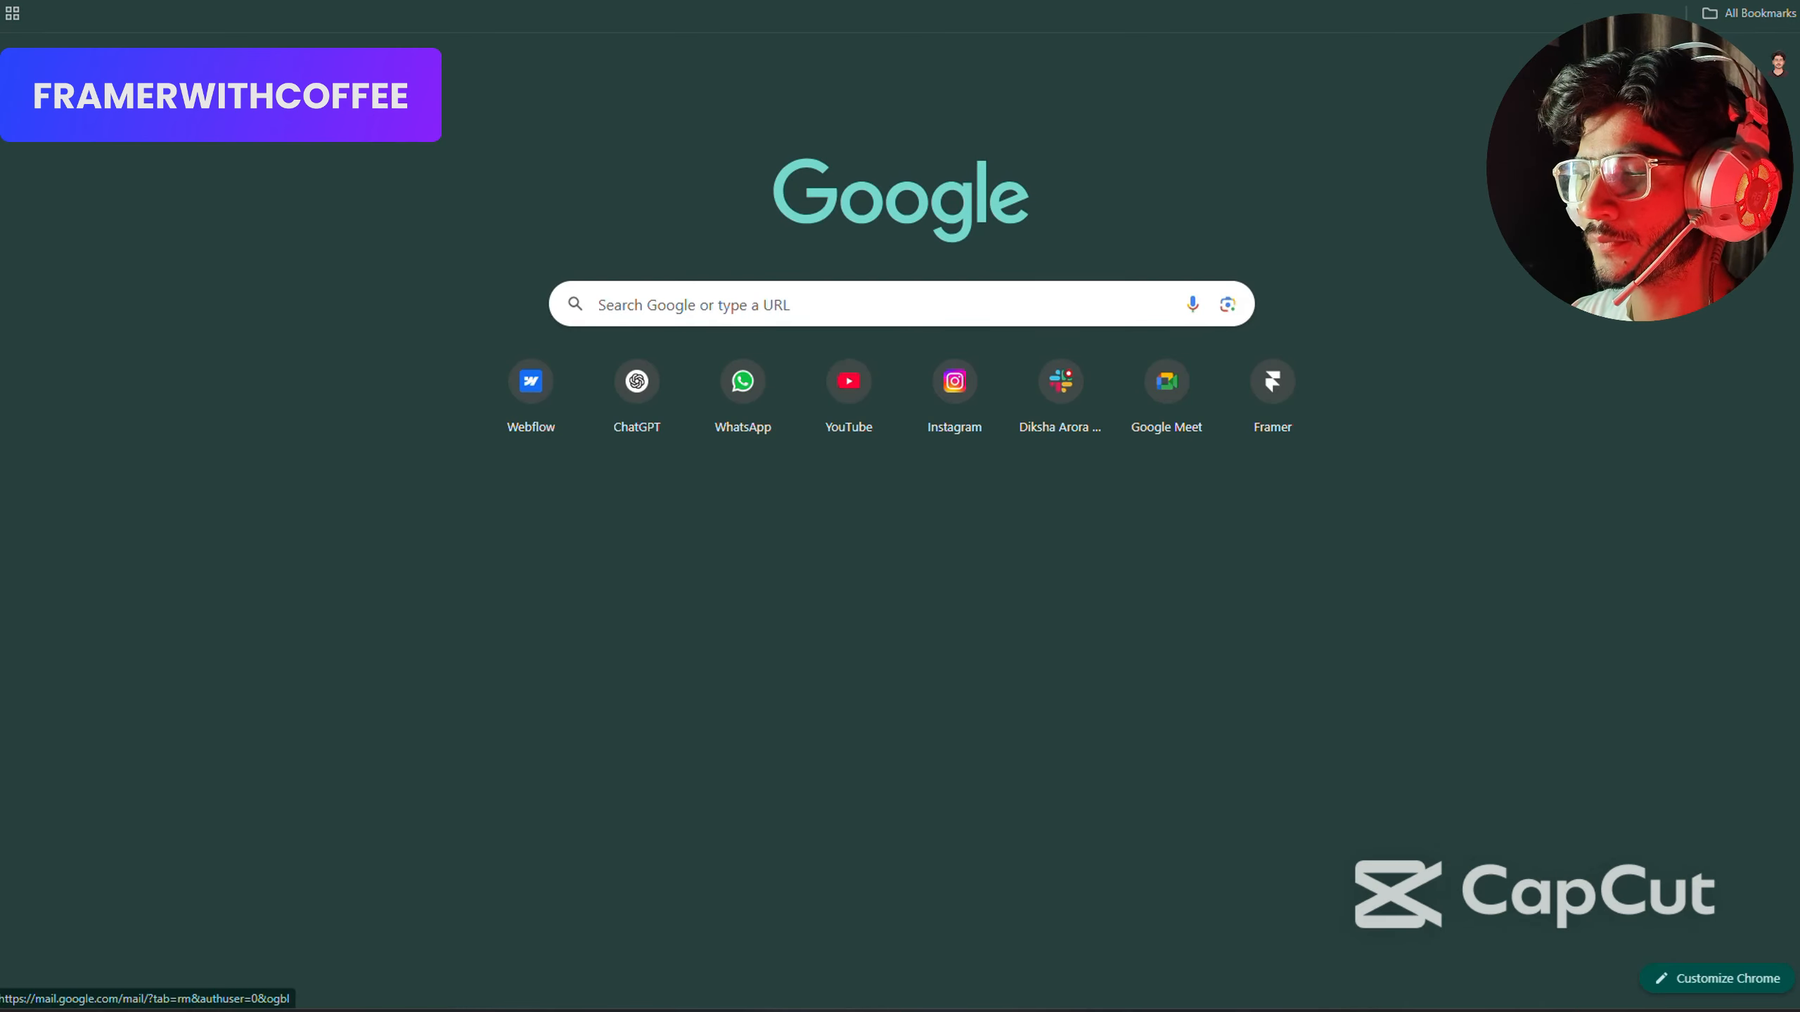
left_click(1612, 64)
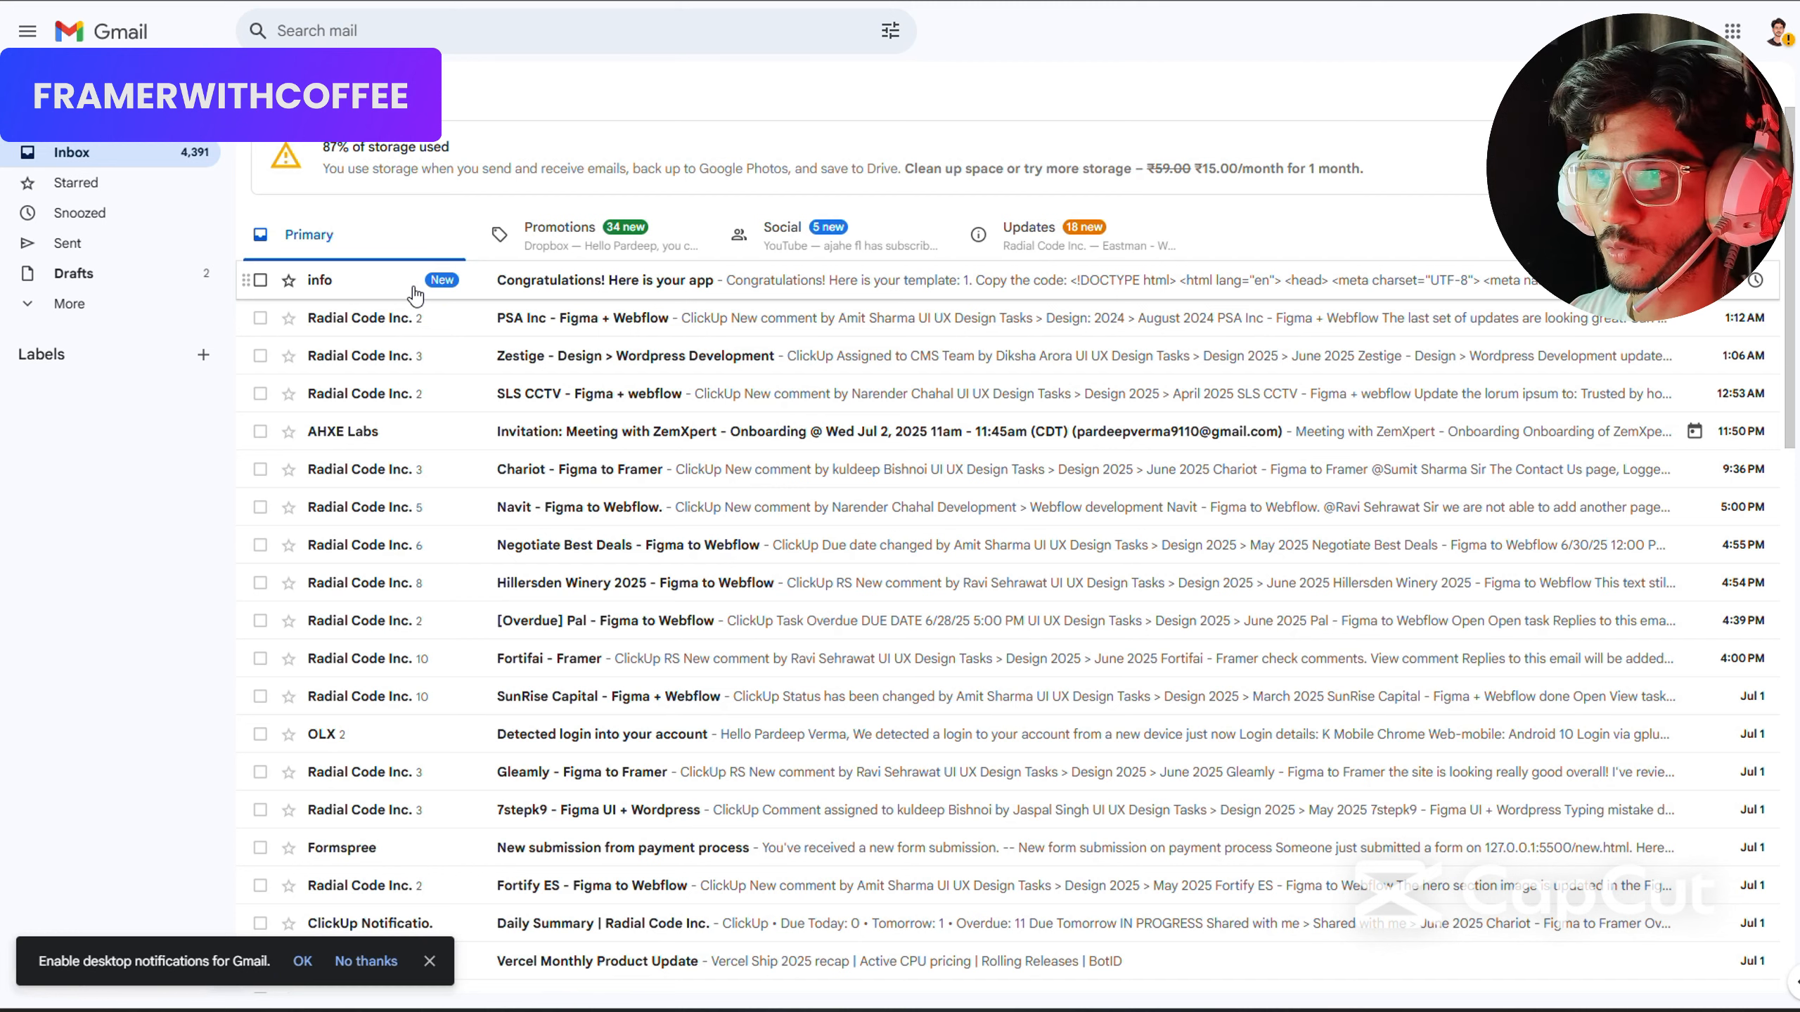
left_click(479, 294)
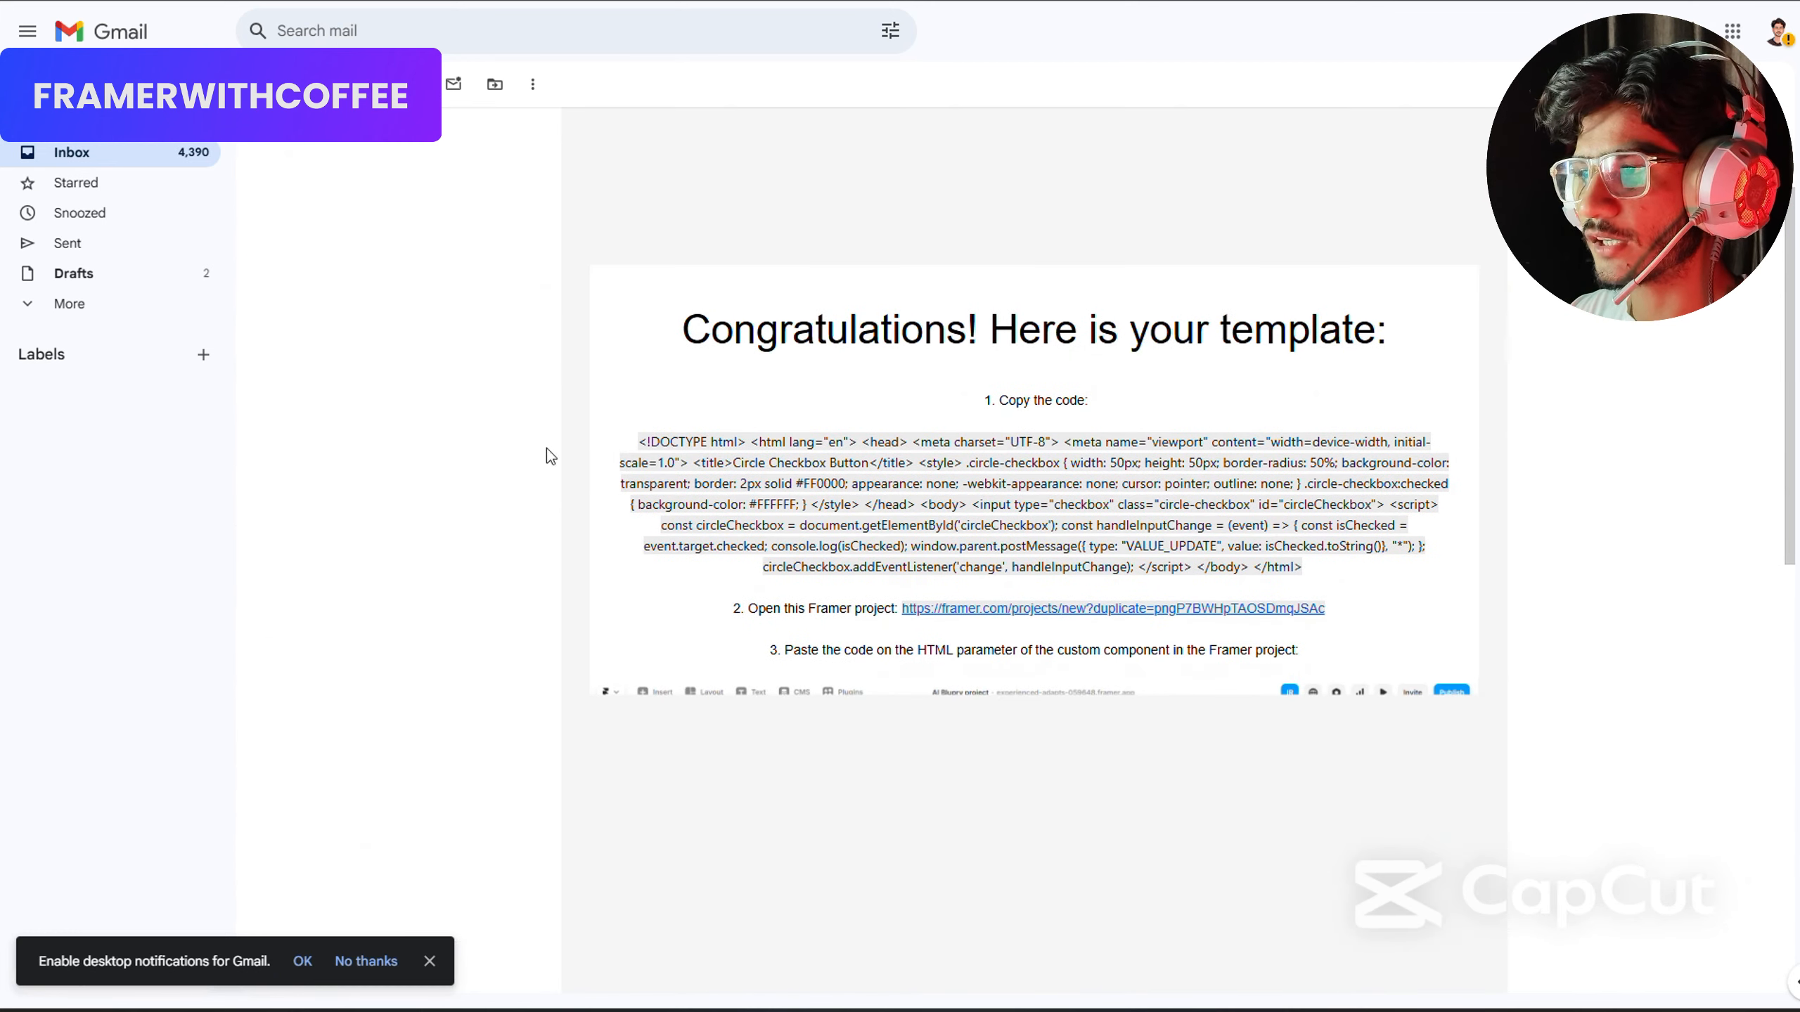
scroll(753, 500, "down", 3)
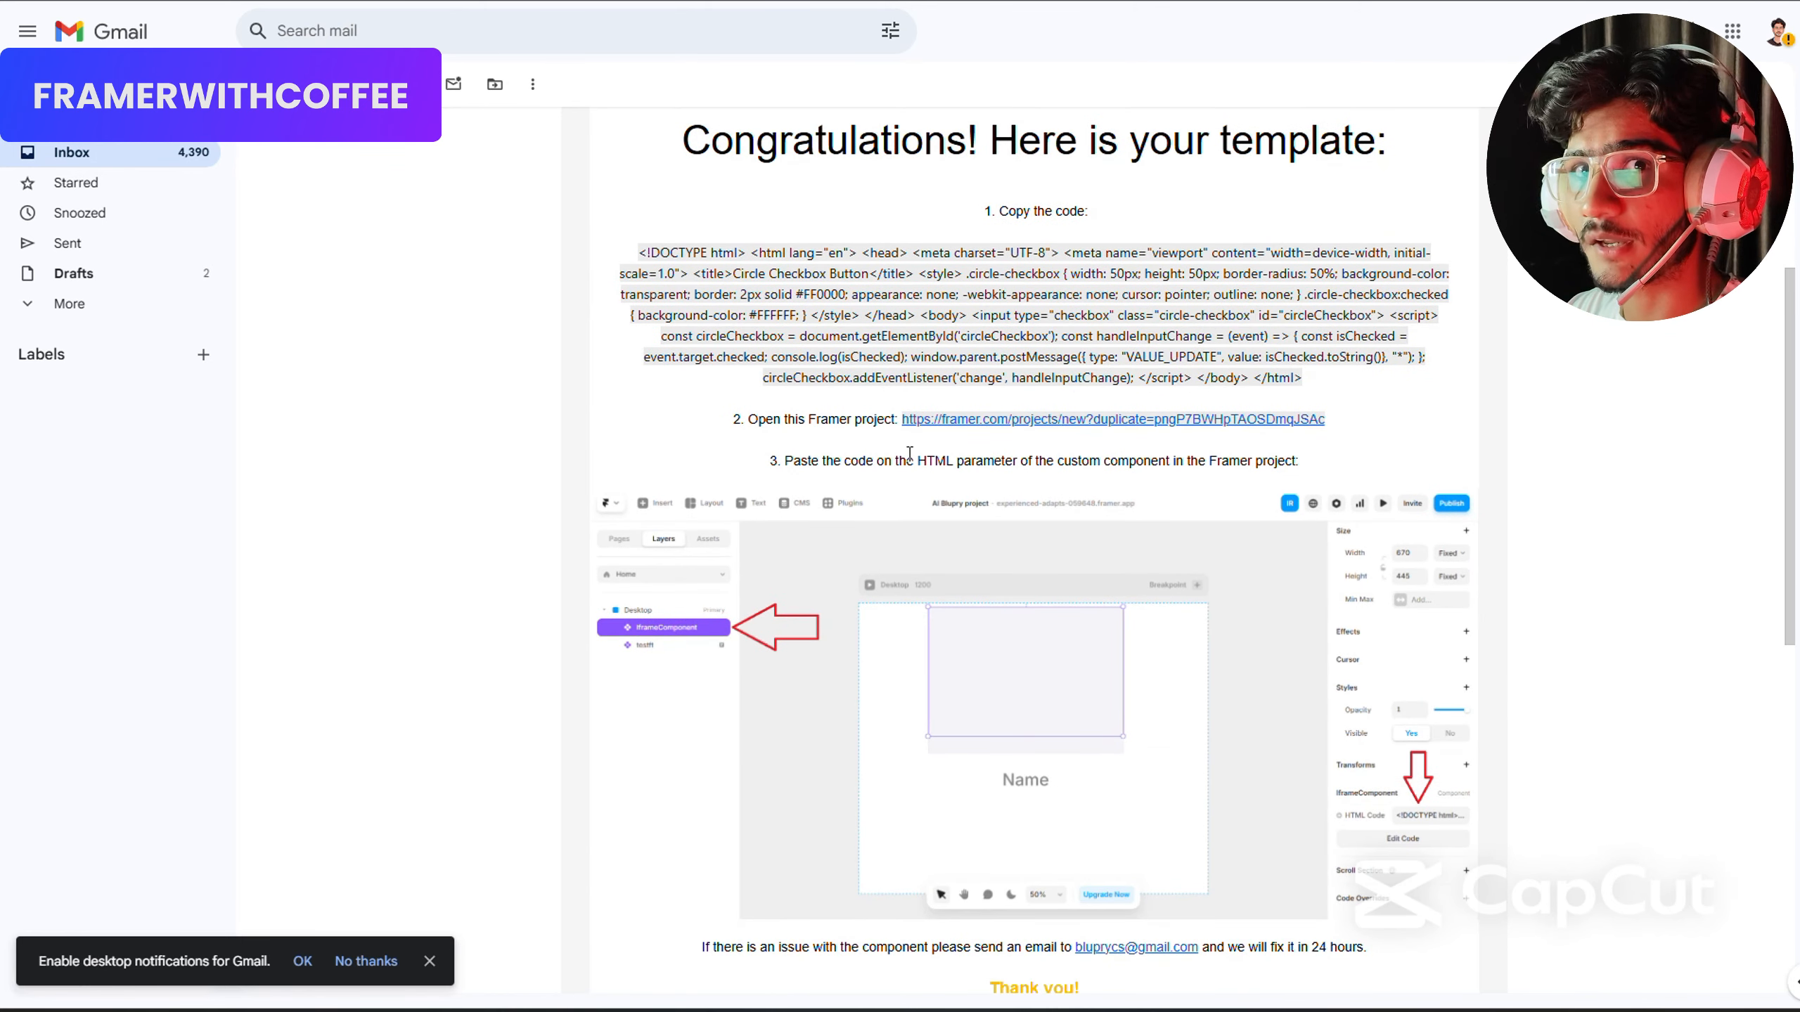
Open the Framer project linked in the email and copy it into the "new / All" workspace.
left_click(973, 419)
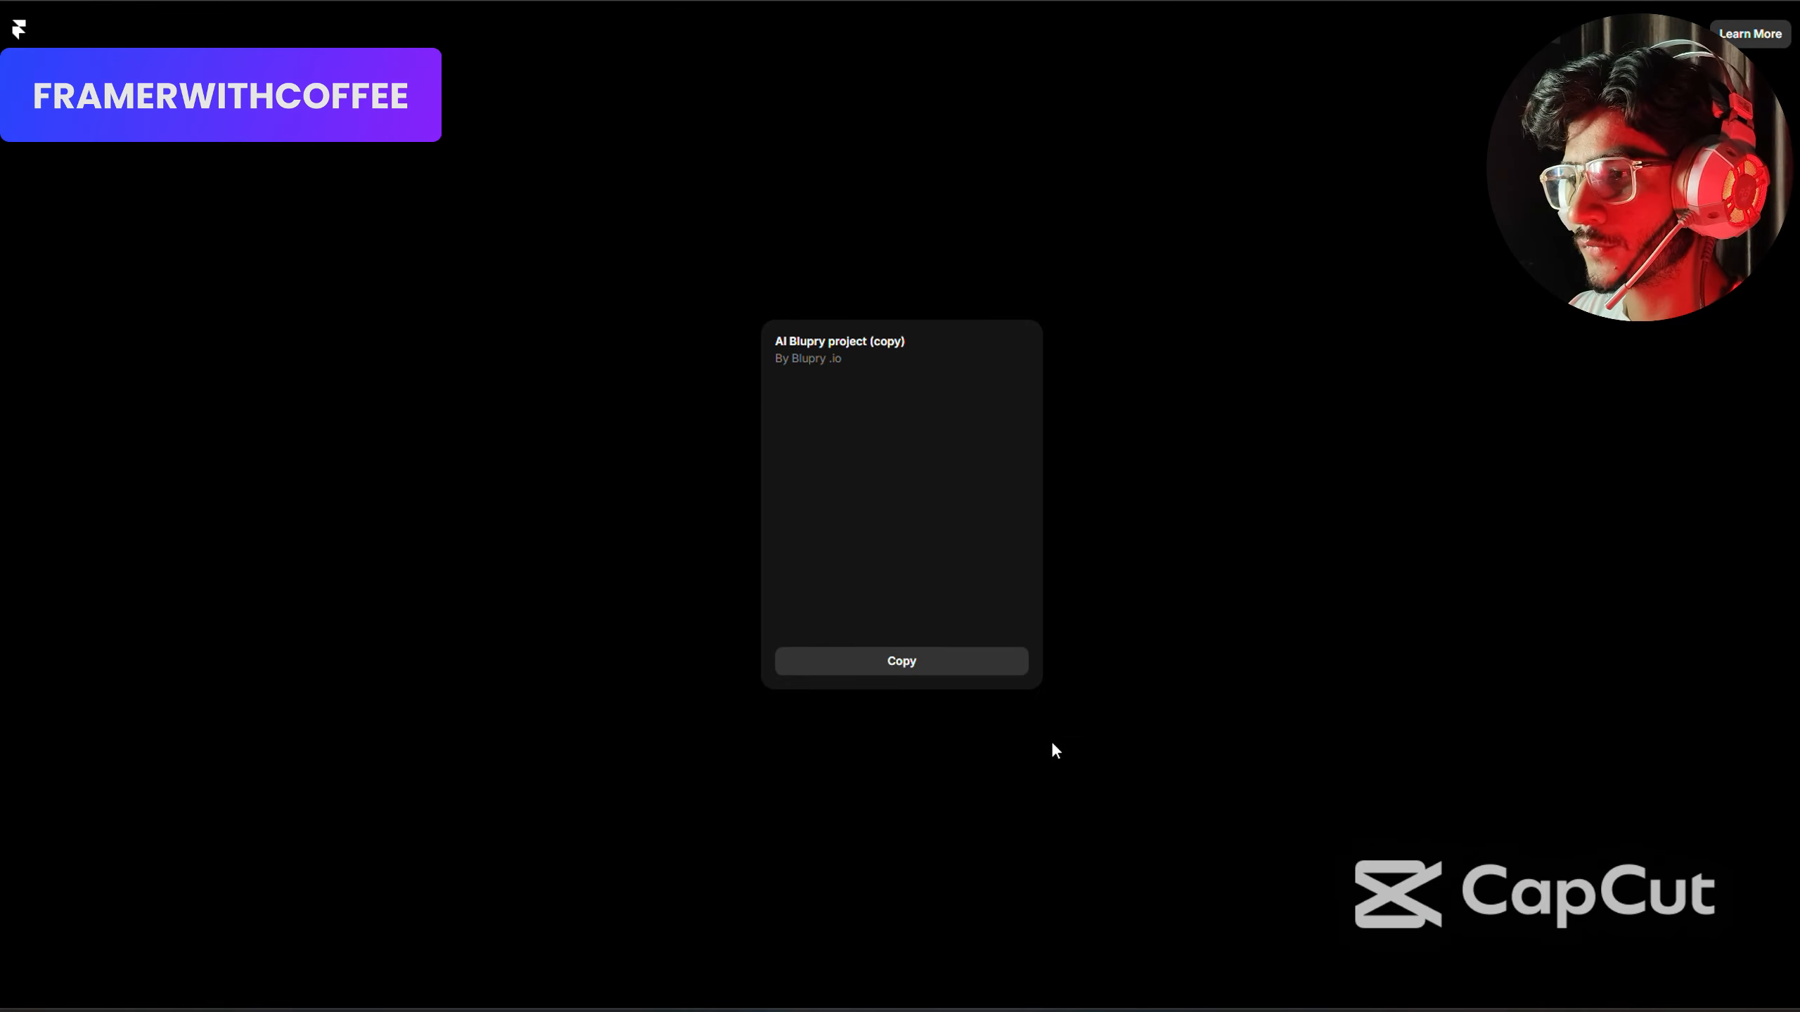
left_click(895, 661)
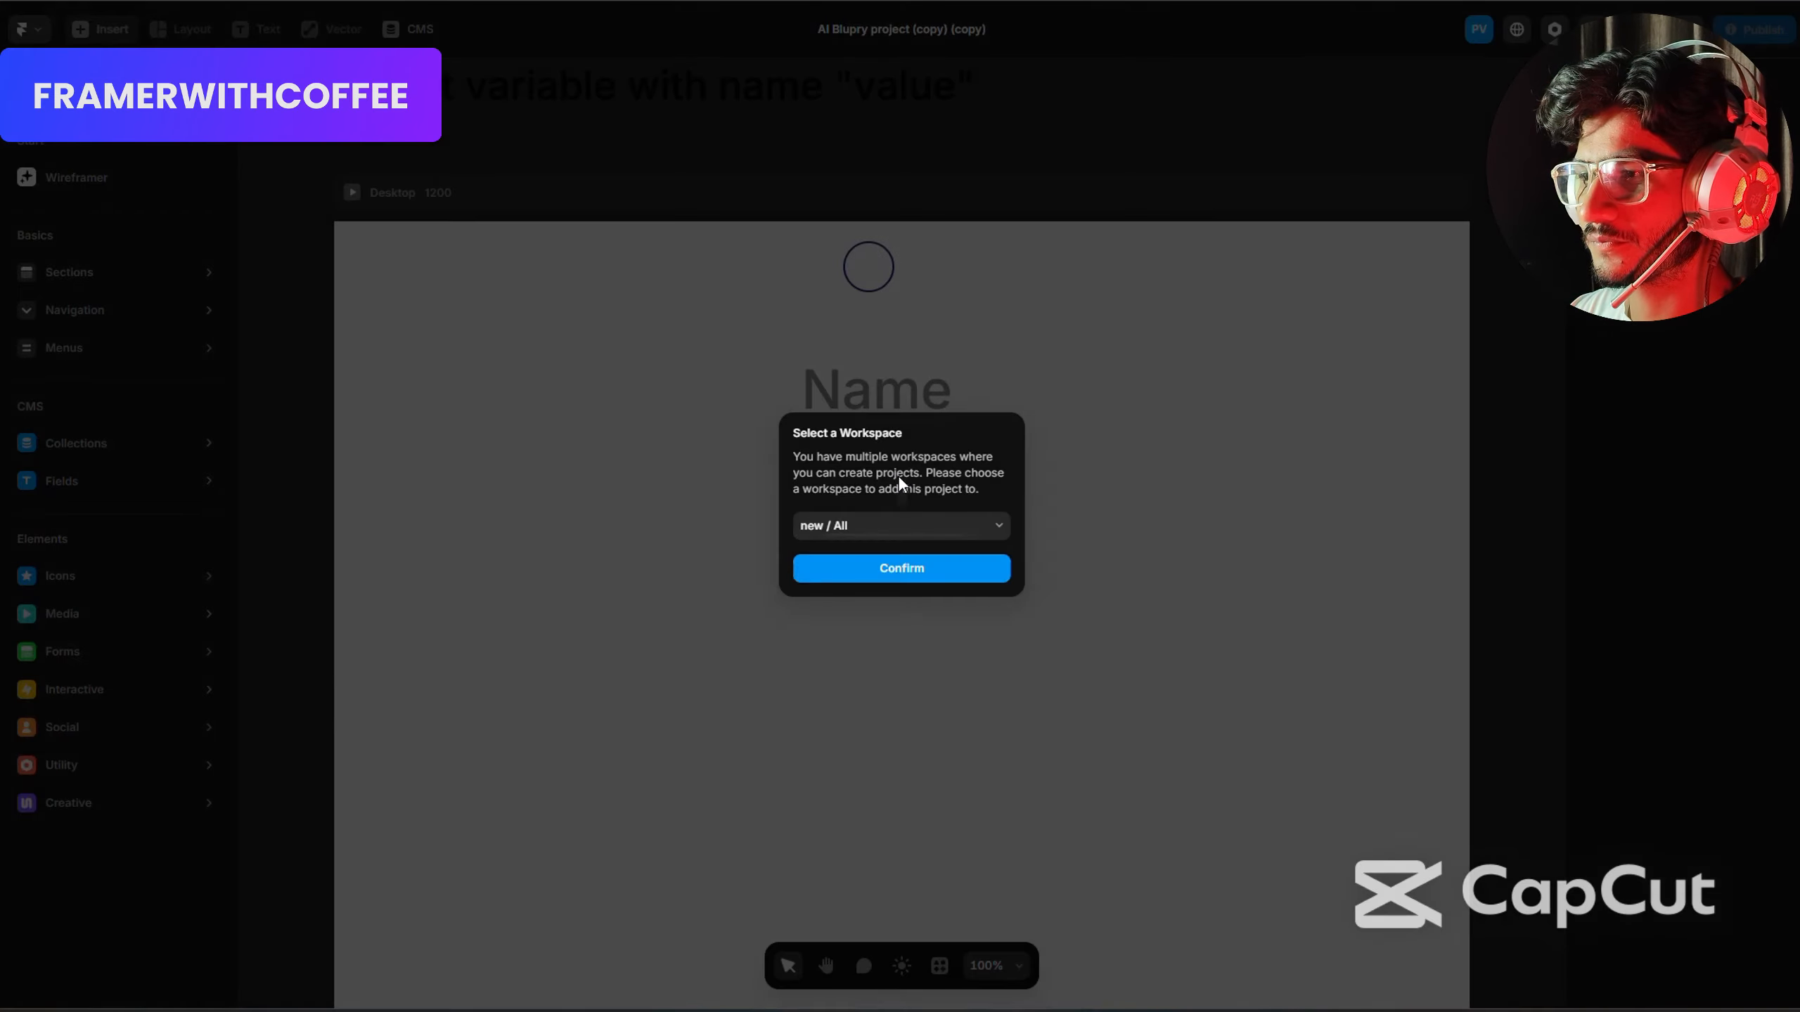
left_click(876, 569)
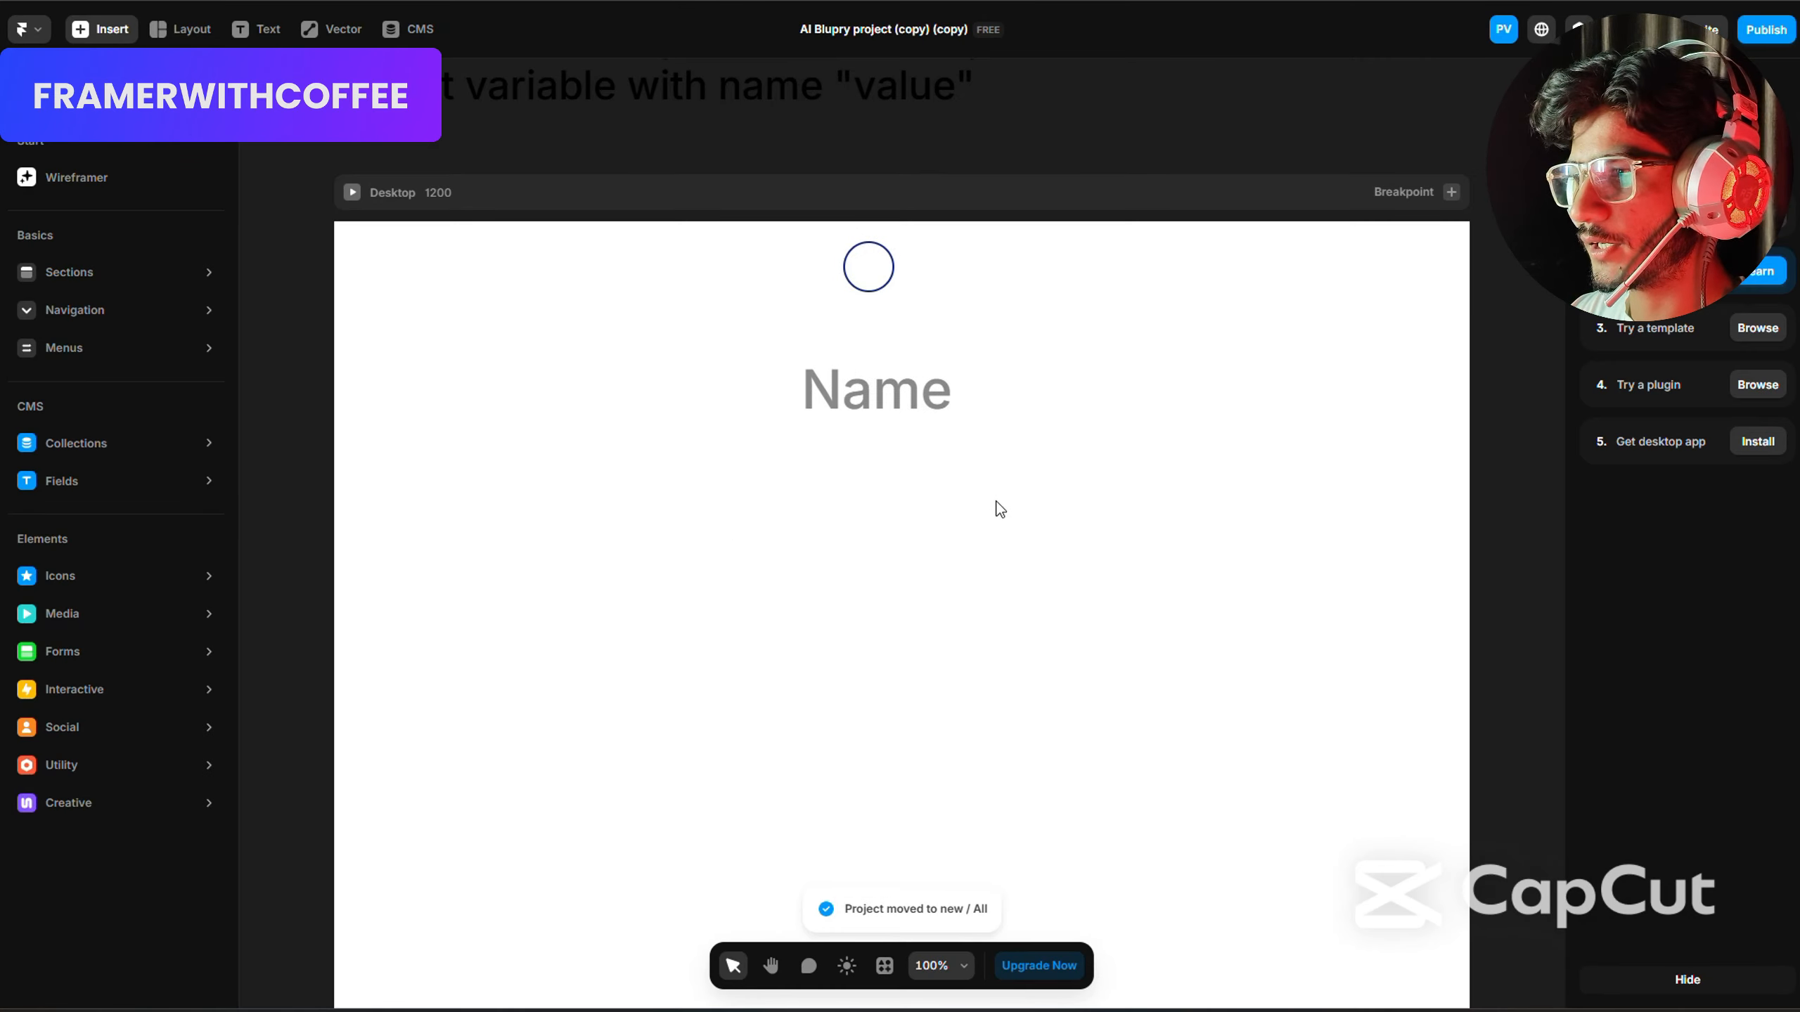
Replace the HTML Code of the IframeComponent above the Name text with the full code from the template email.
left_click(871, 275)
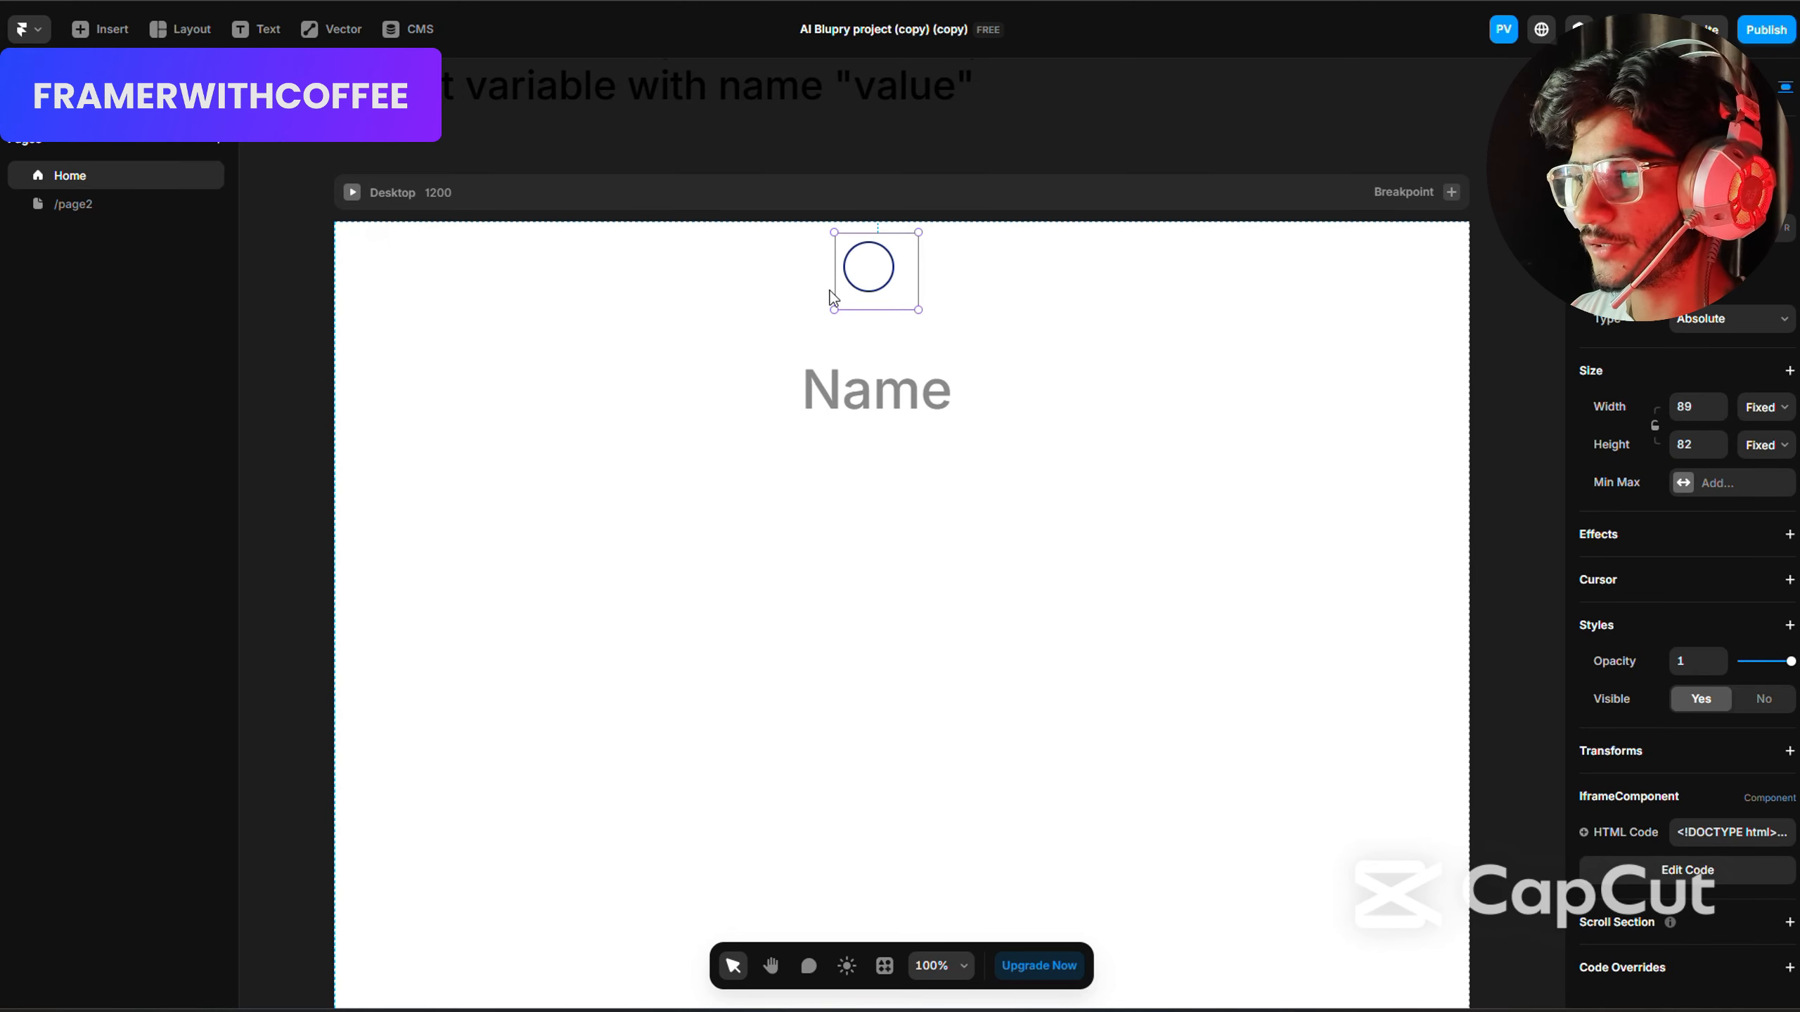
left_click(1700, 832)
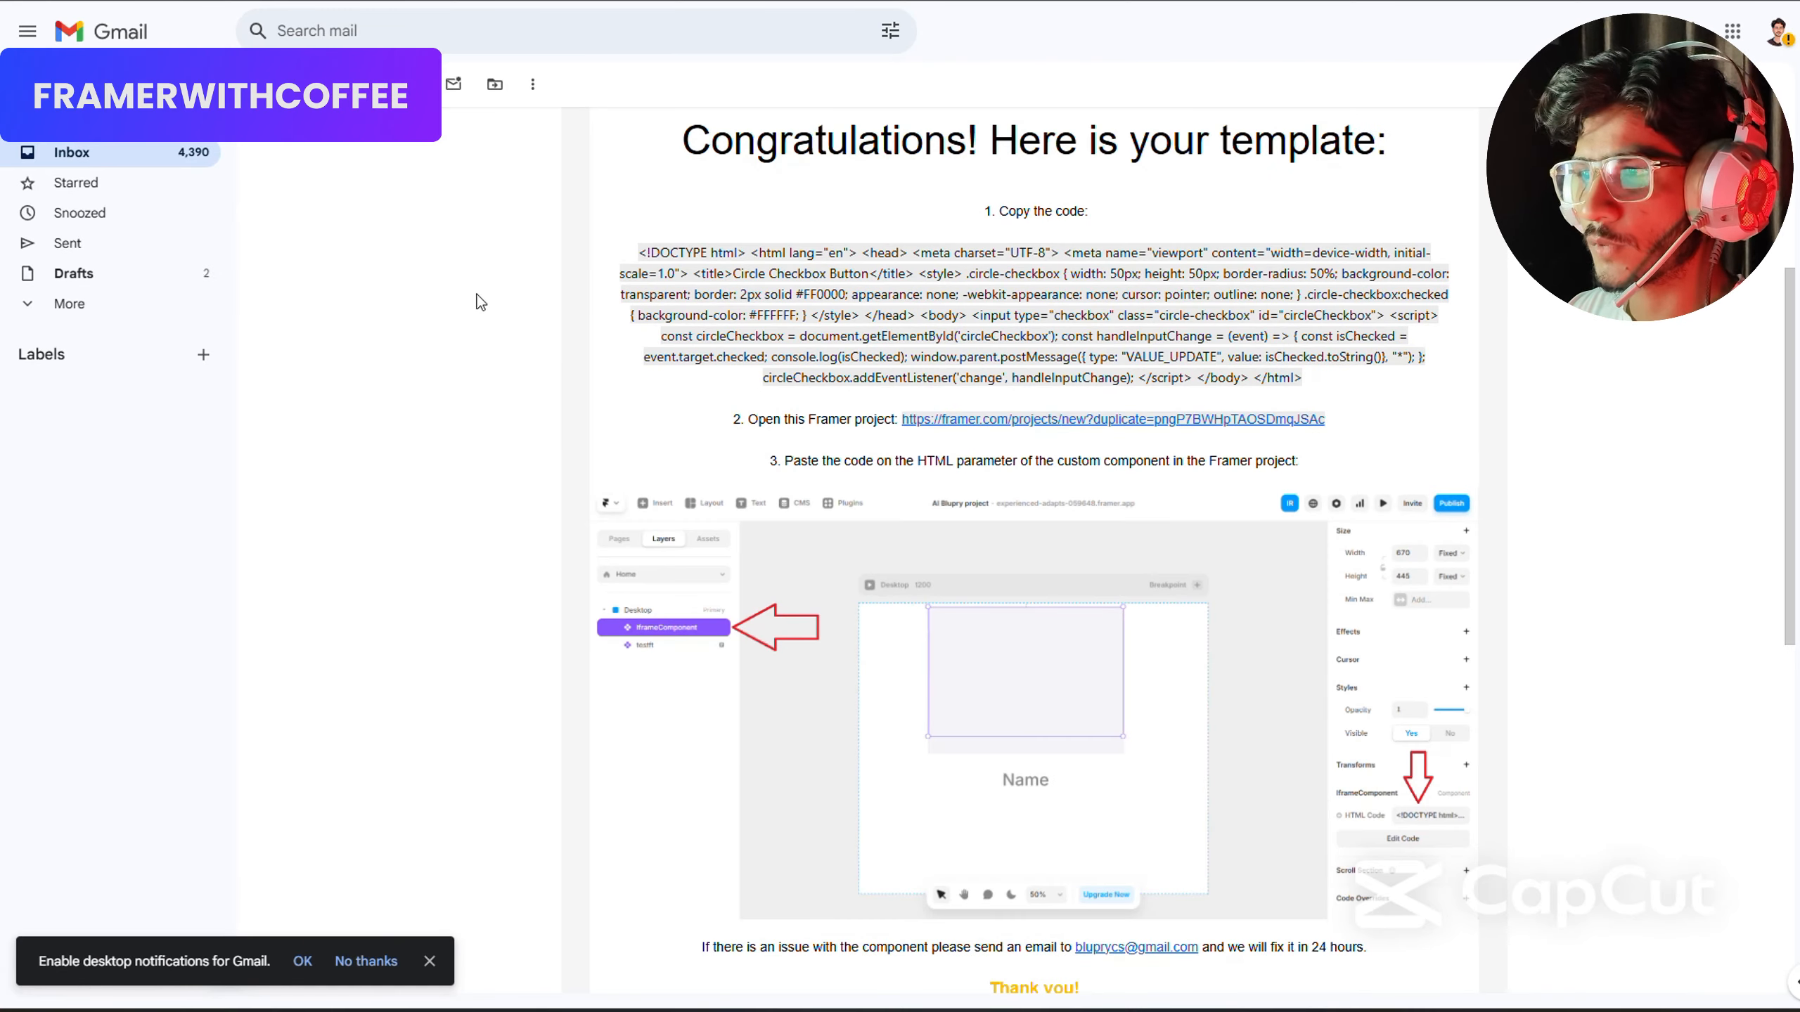
left_click_drag(644, 252, 1304, 378)
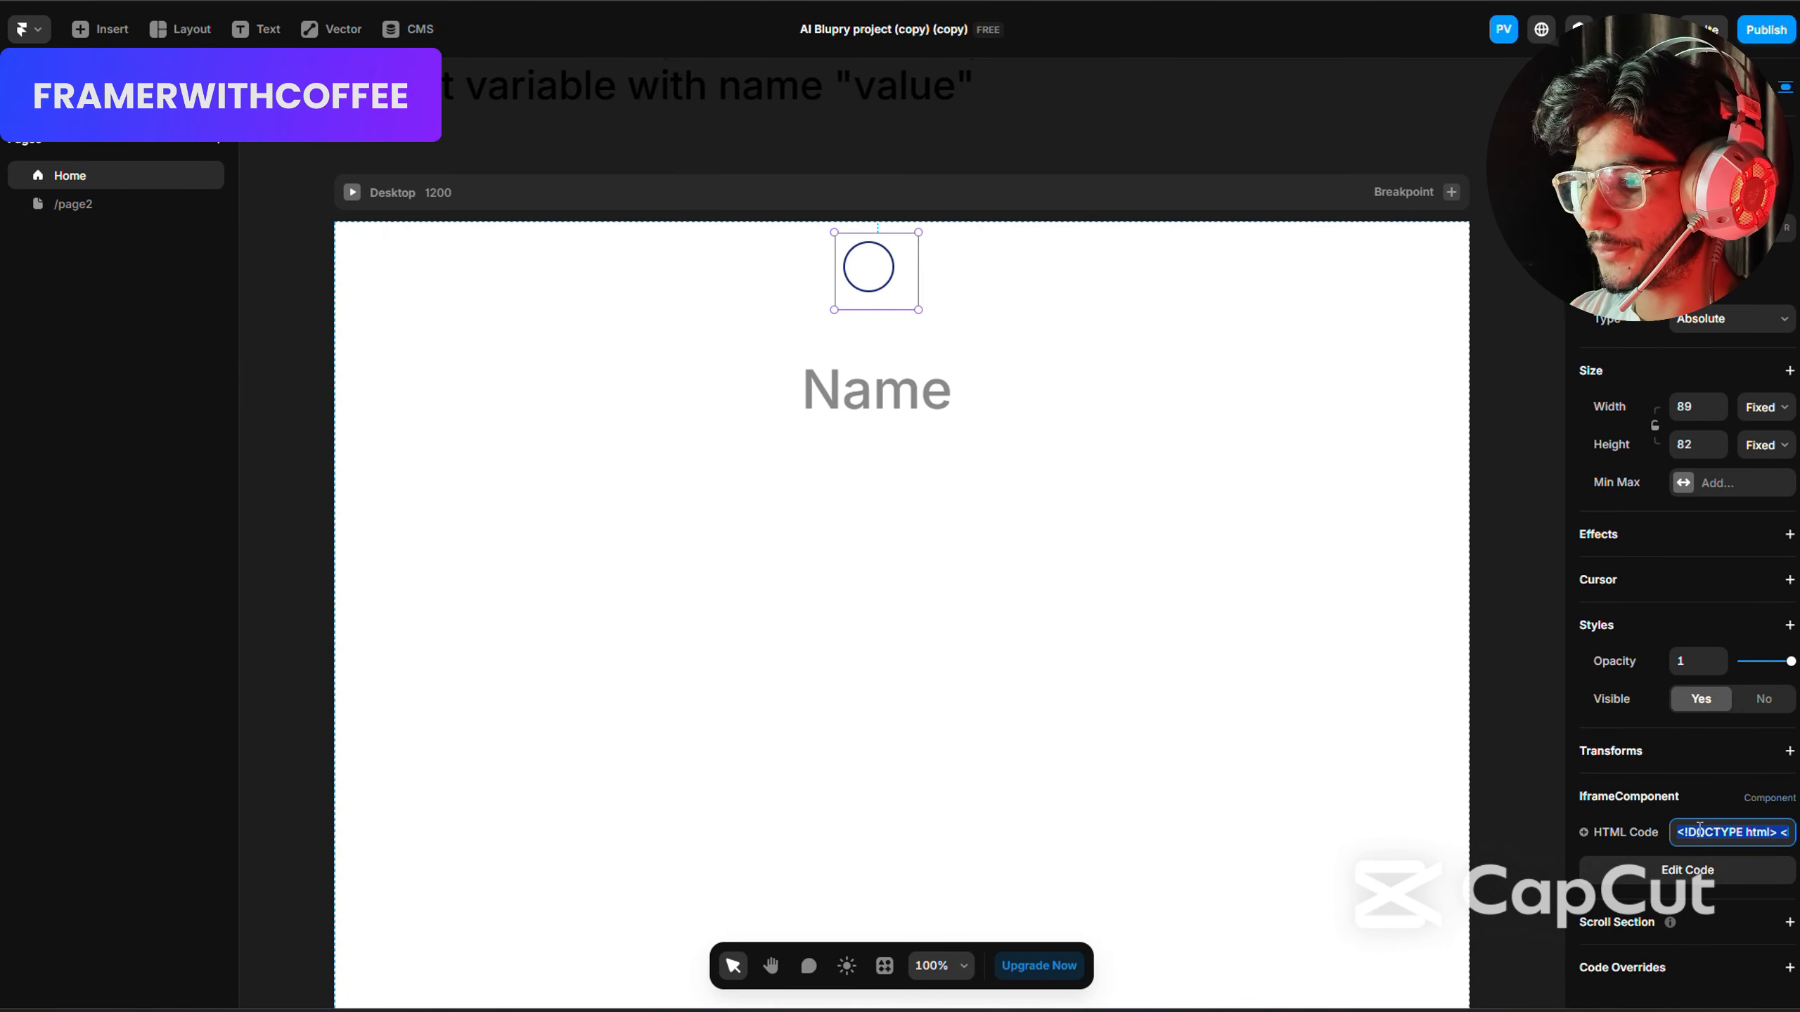
key("ctrl+v")
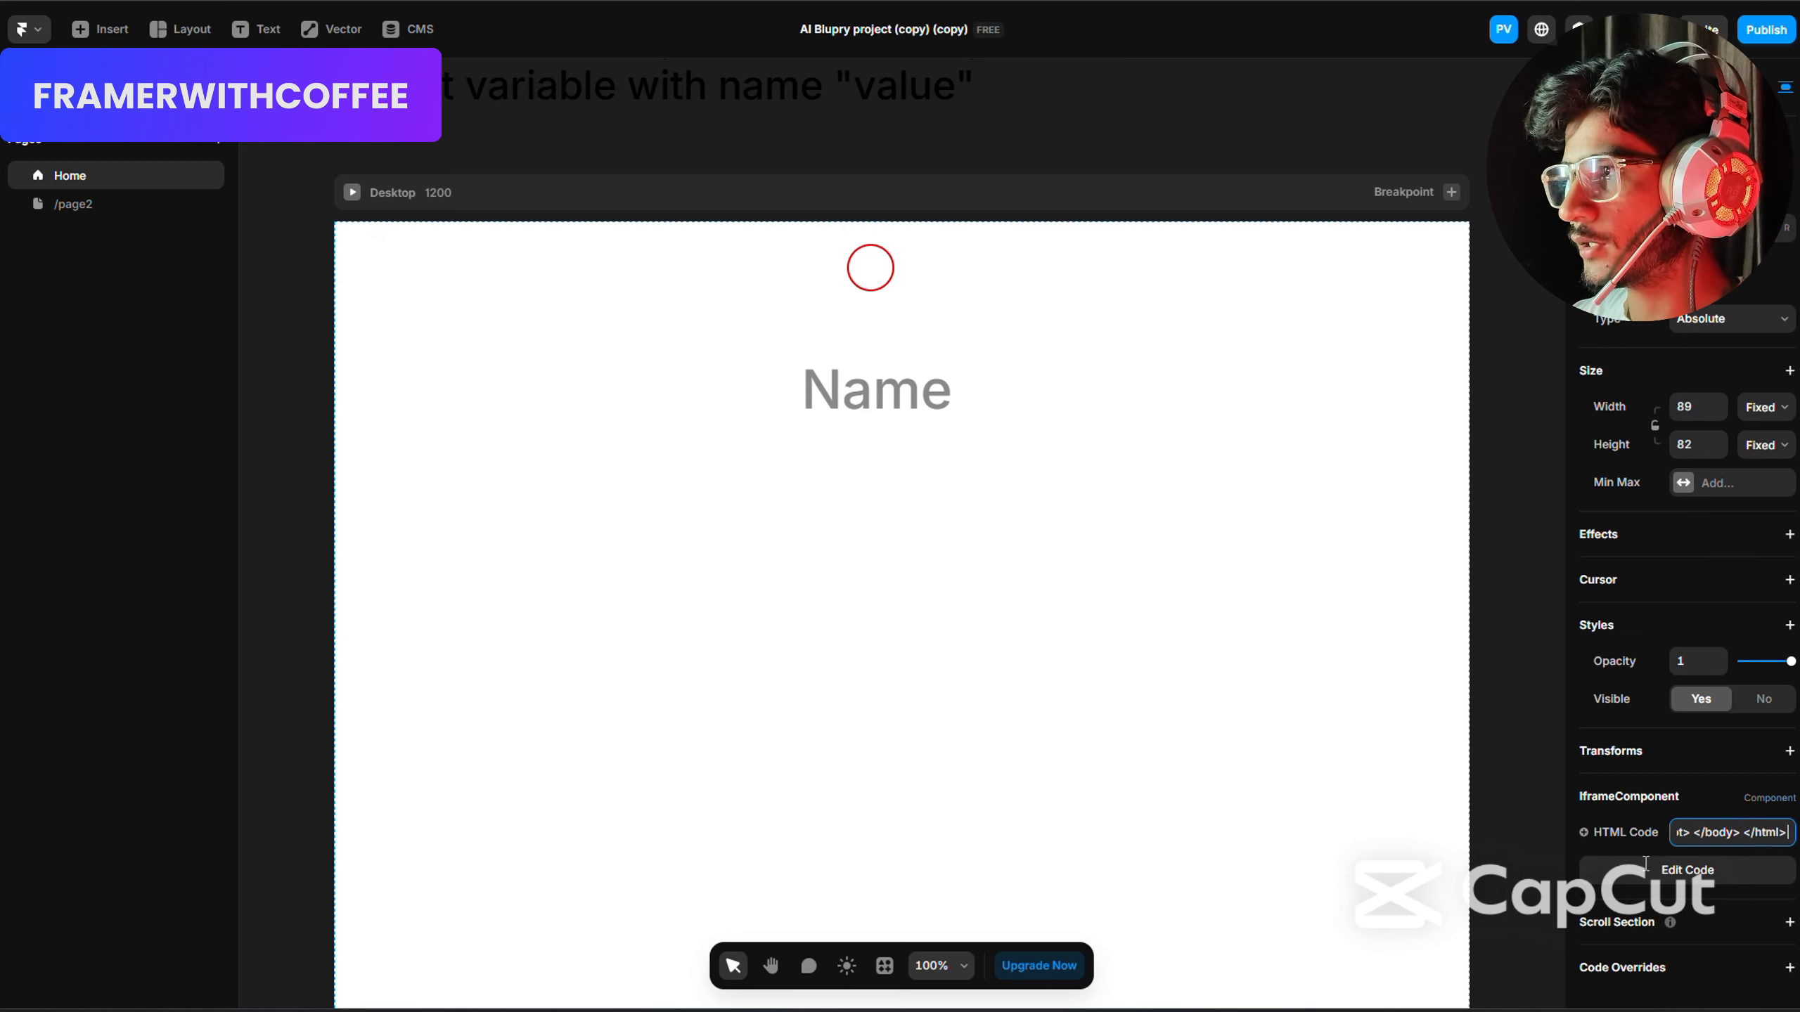
Publish the site and repeatedly toggle the circle switch on the live page to test its value text.
left_click(1766, 29)
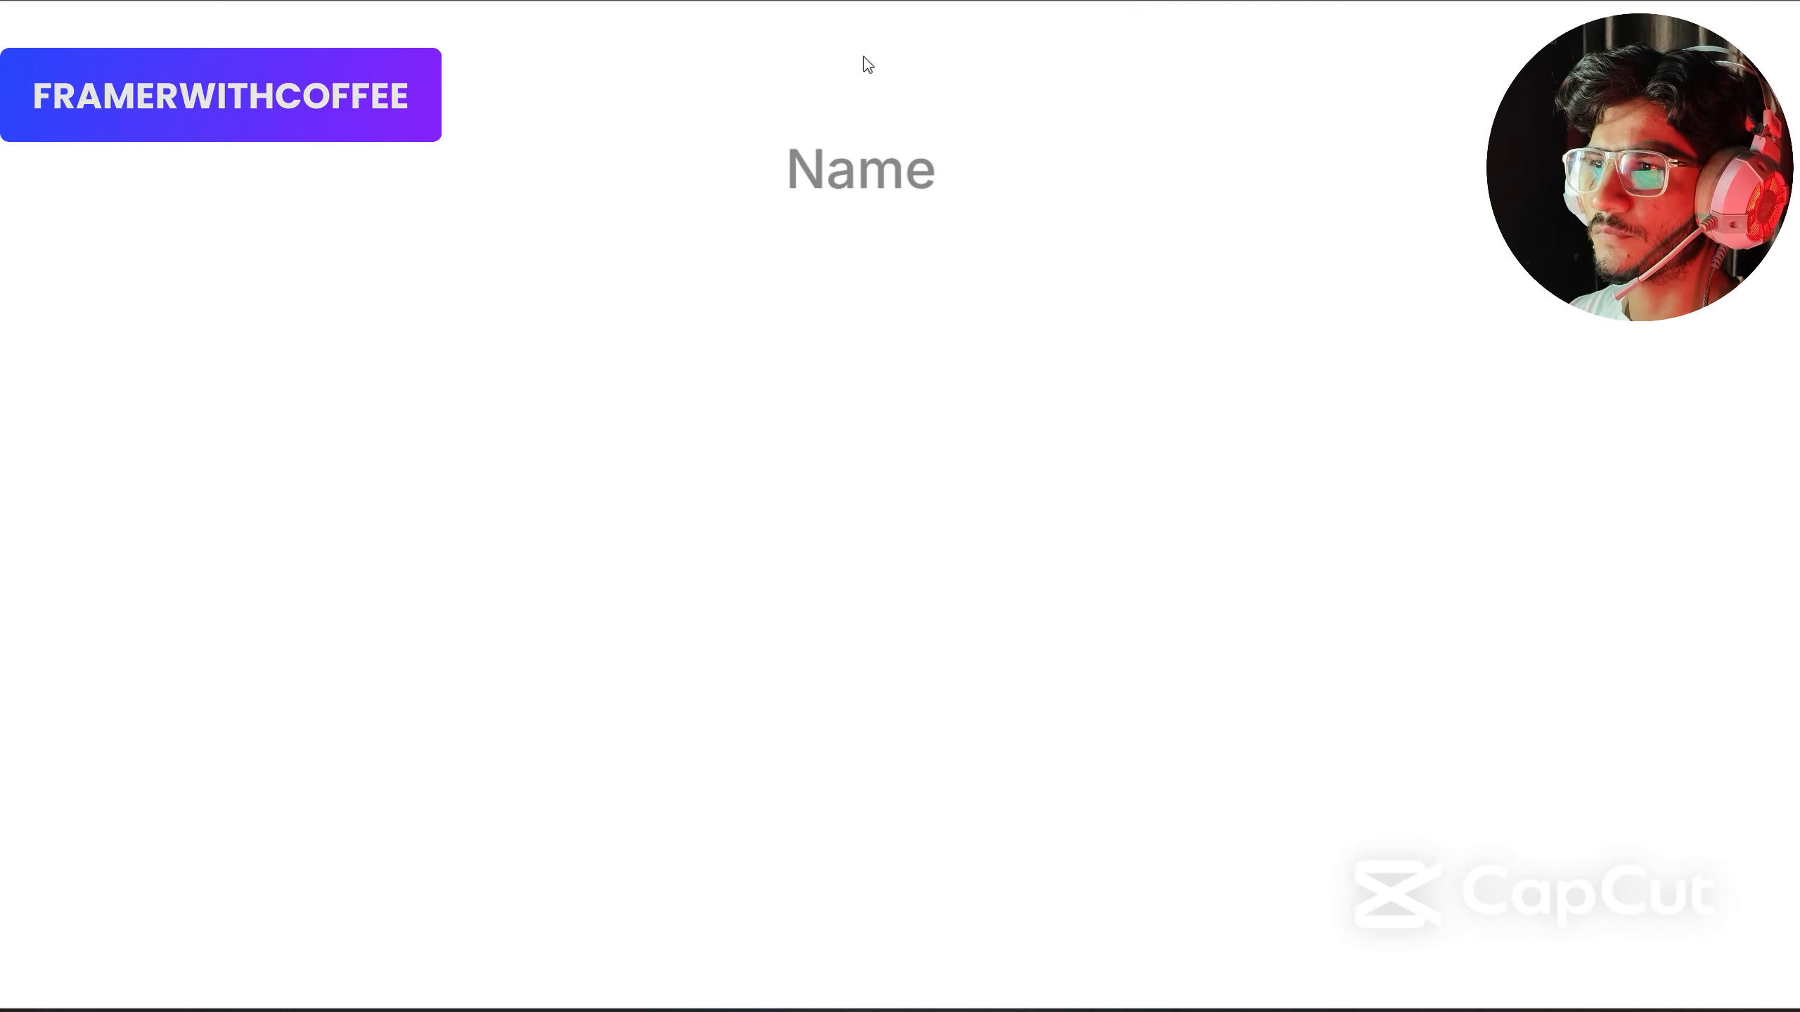
left_click(852, 52)
left_click(852, 61)
left_click(852, 60)
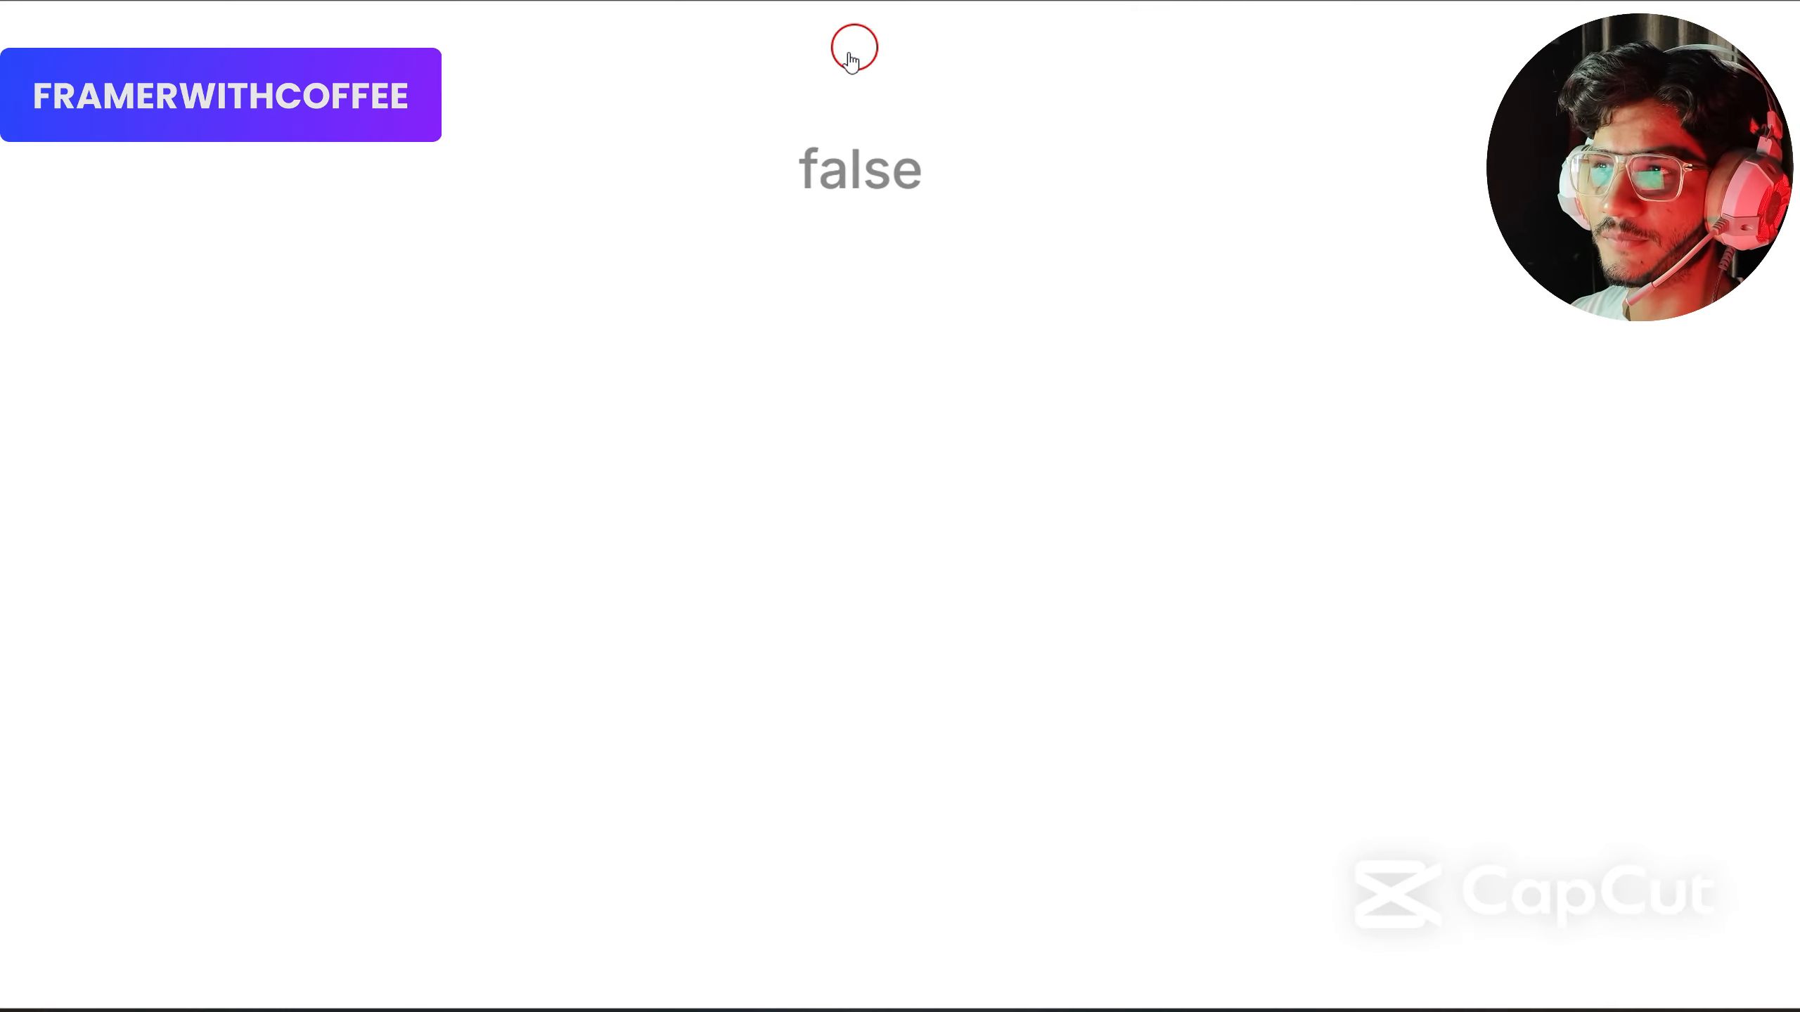
left_click(852, 60)
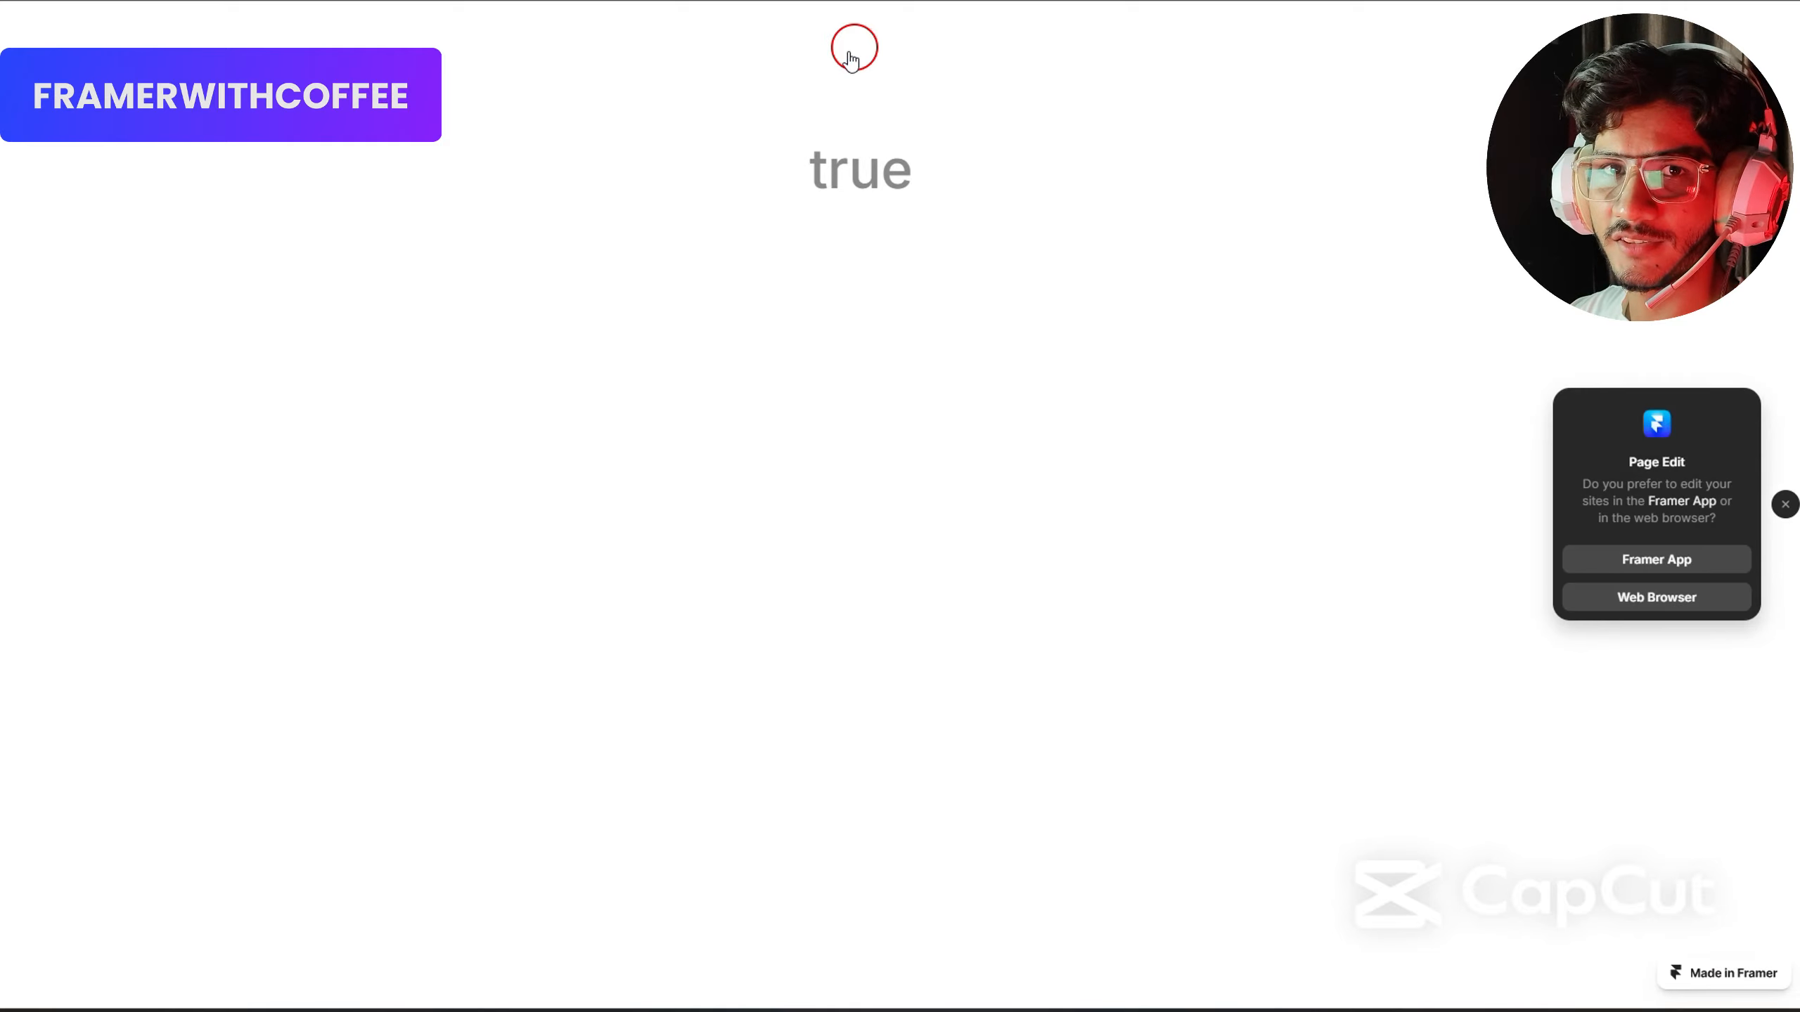
Toggle the circle switch on the live page once more to check its value text.
left_click(859, 64)
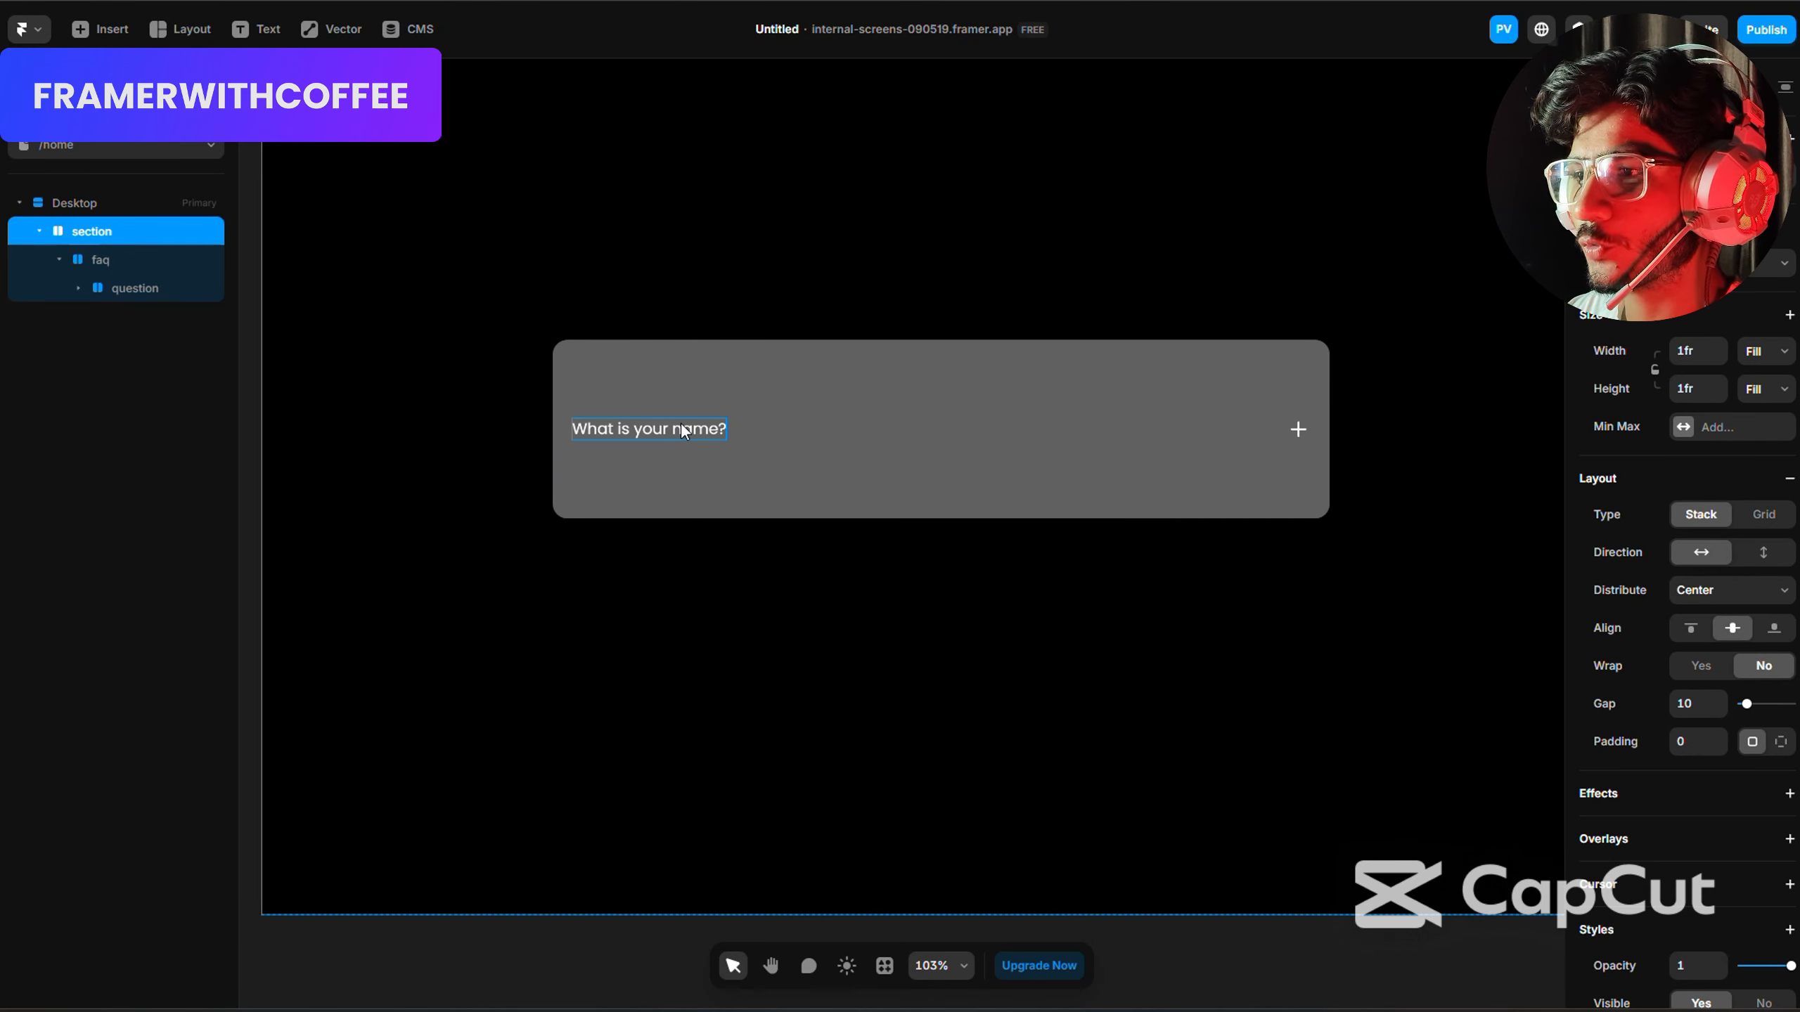
Draw a frame about 140 by 23 inside the faq stack and set the stack's direction to vertical.
left_click(837, 425)
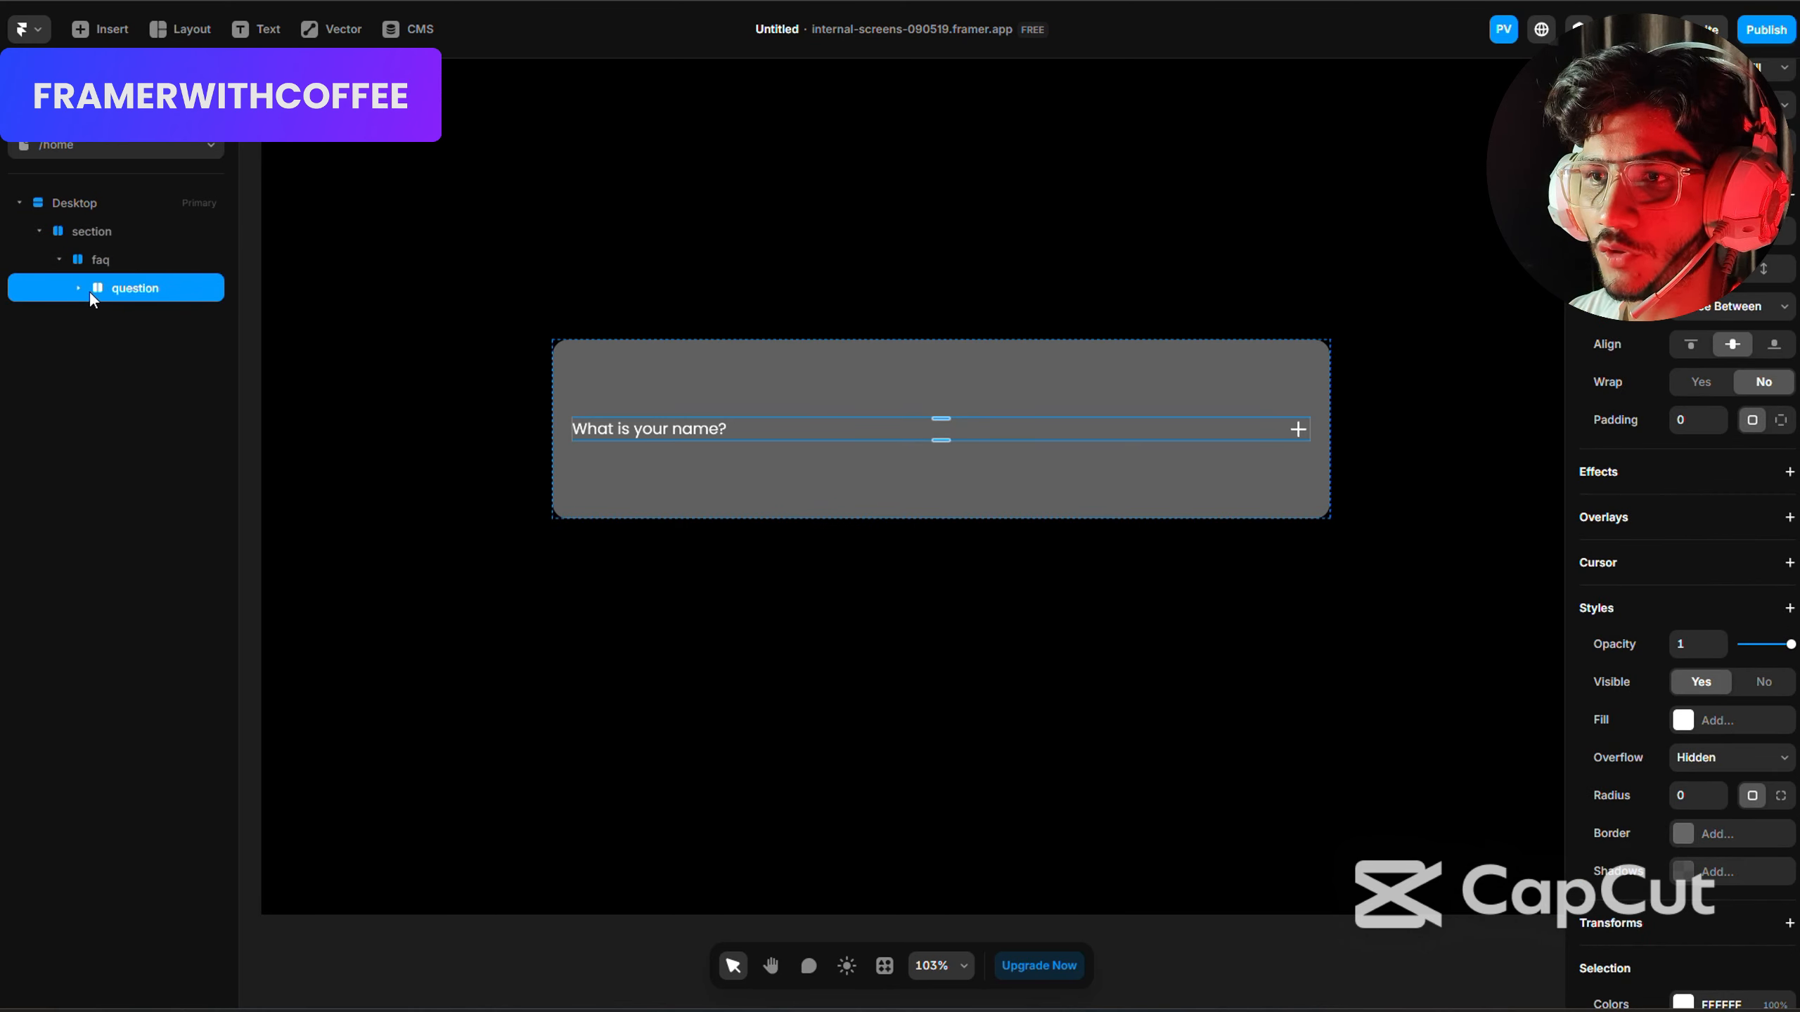
key("f")
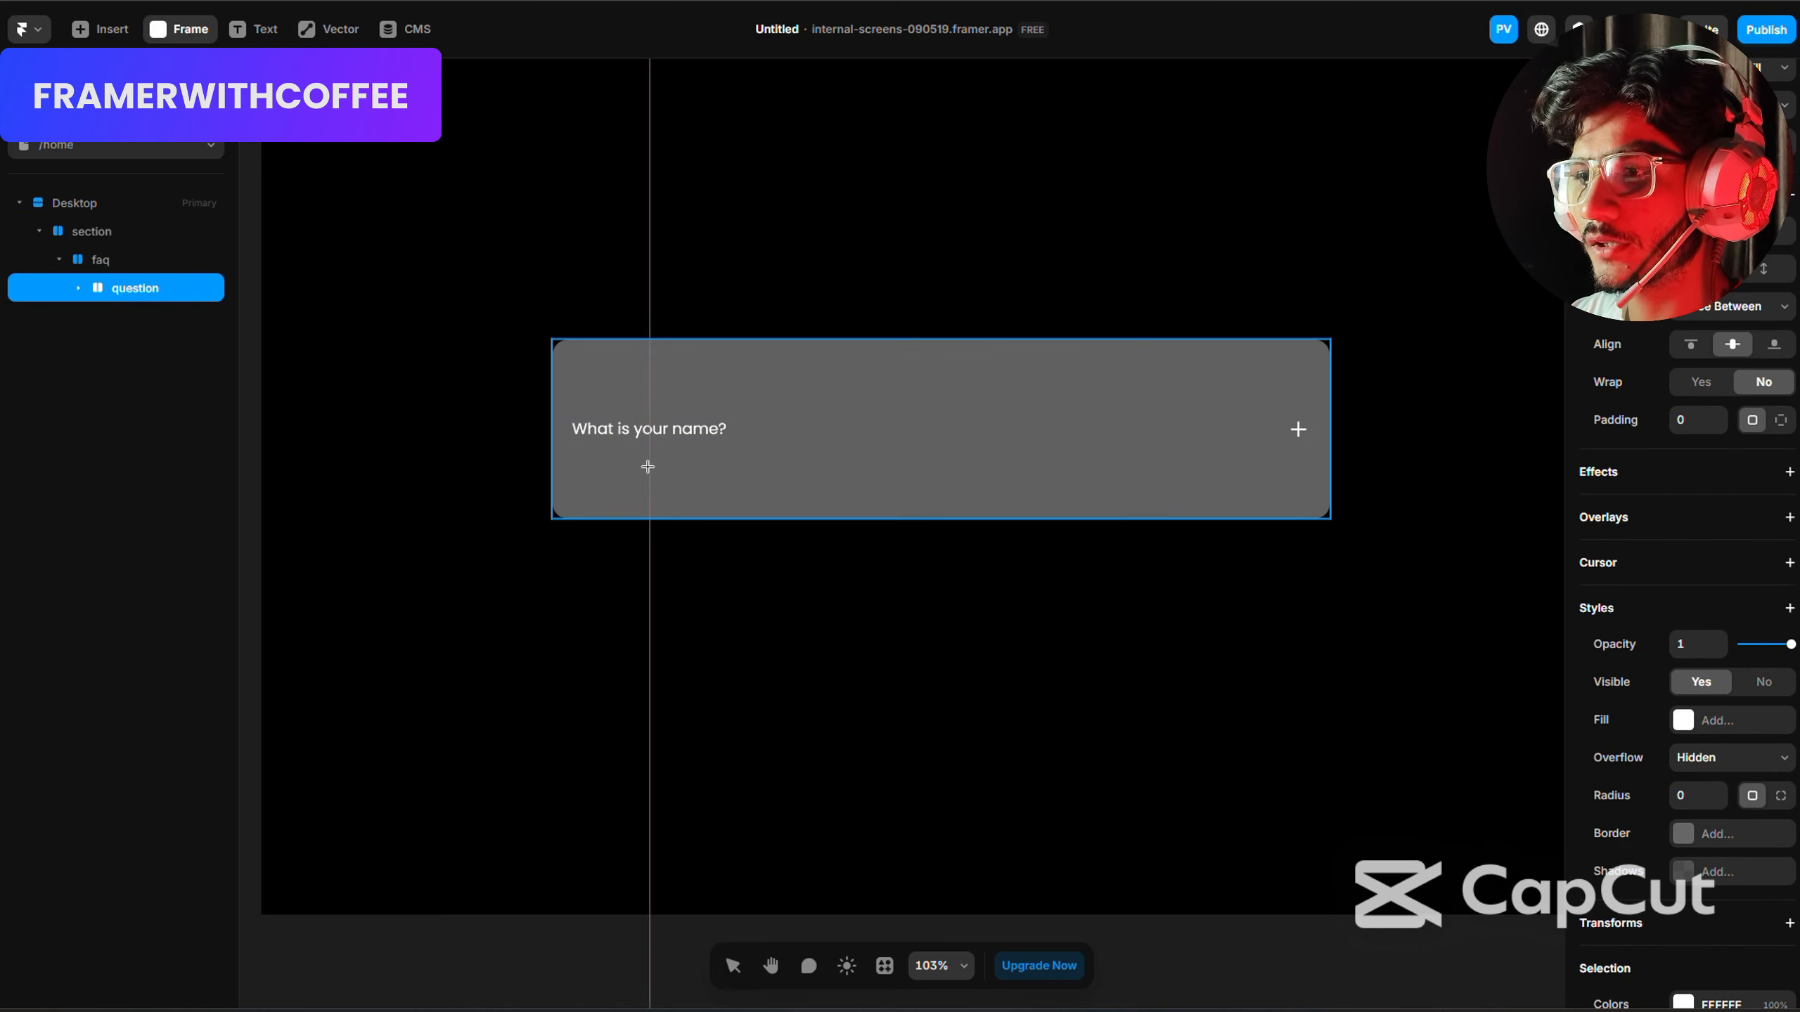
left_click_drag(630, 468, 766, 490)
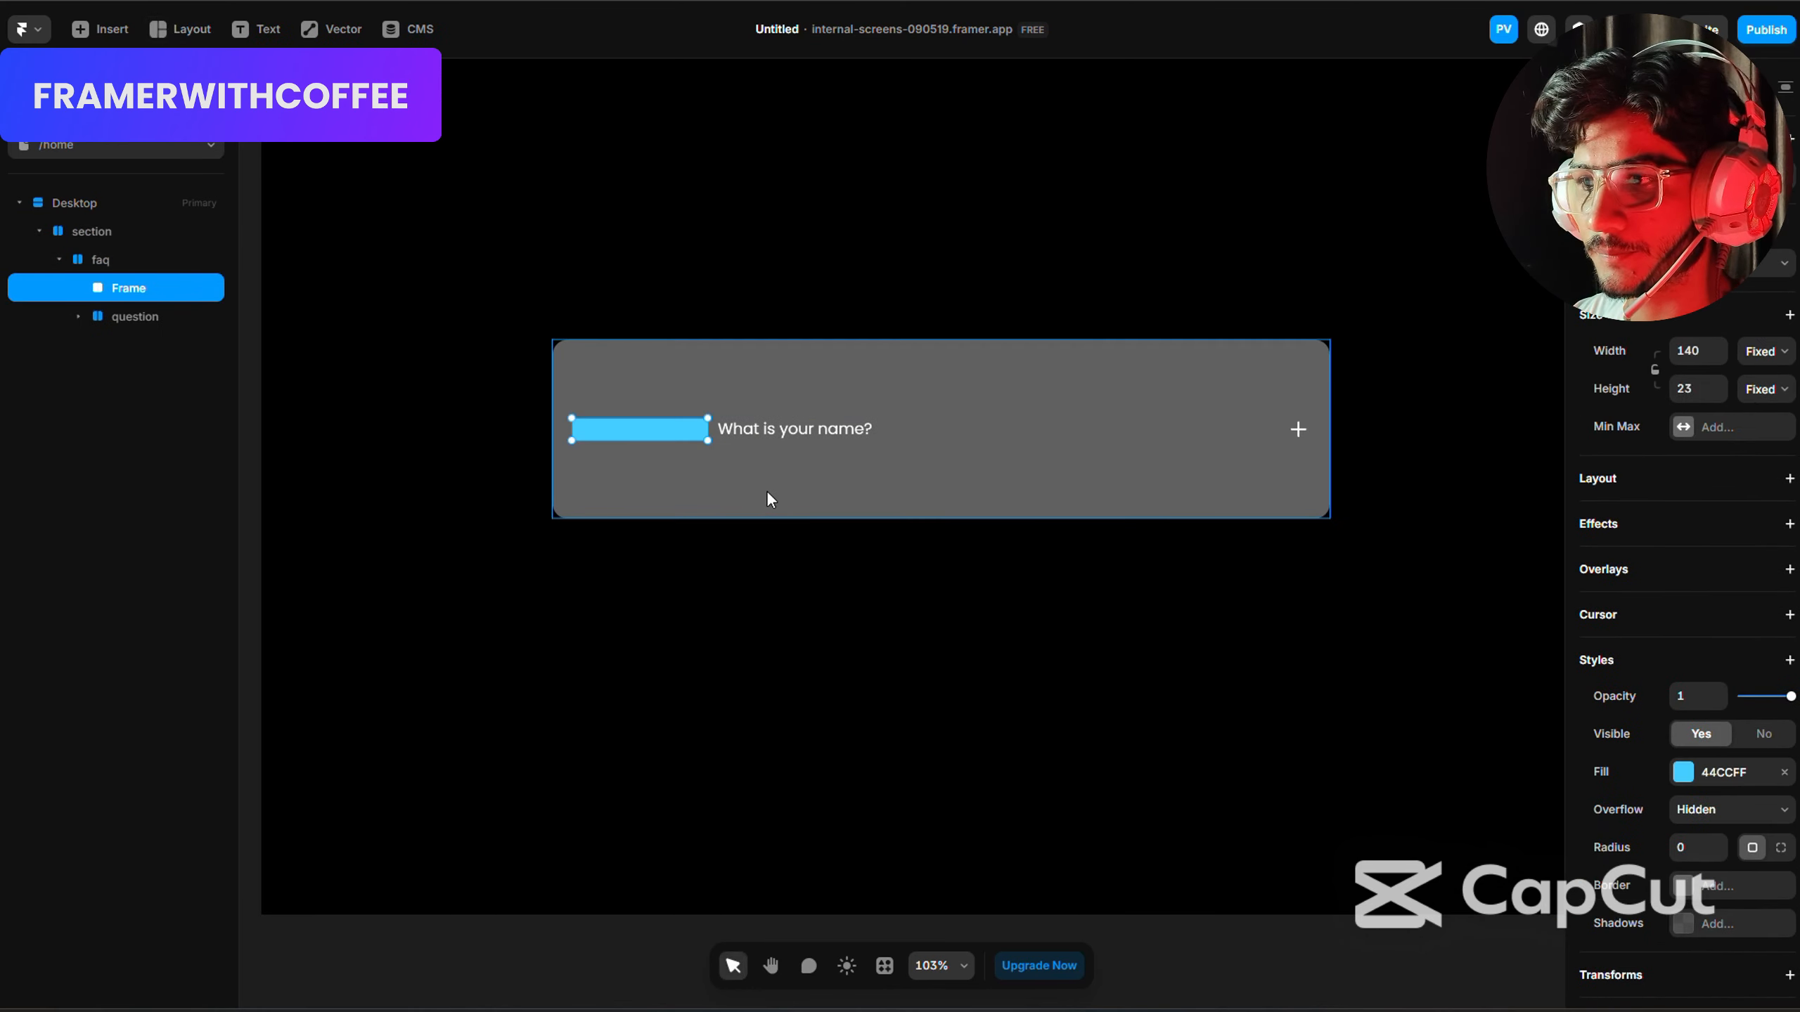
key("Escape")
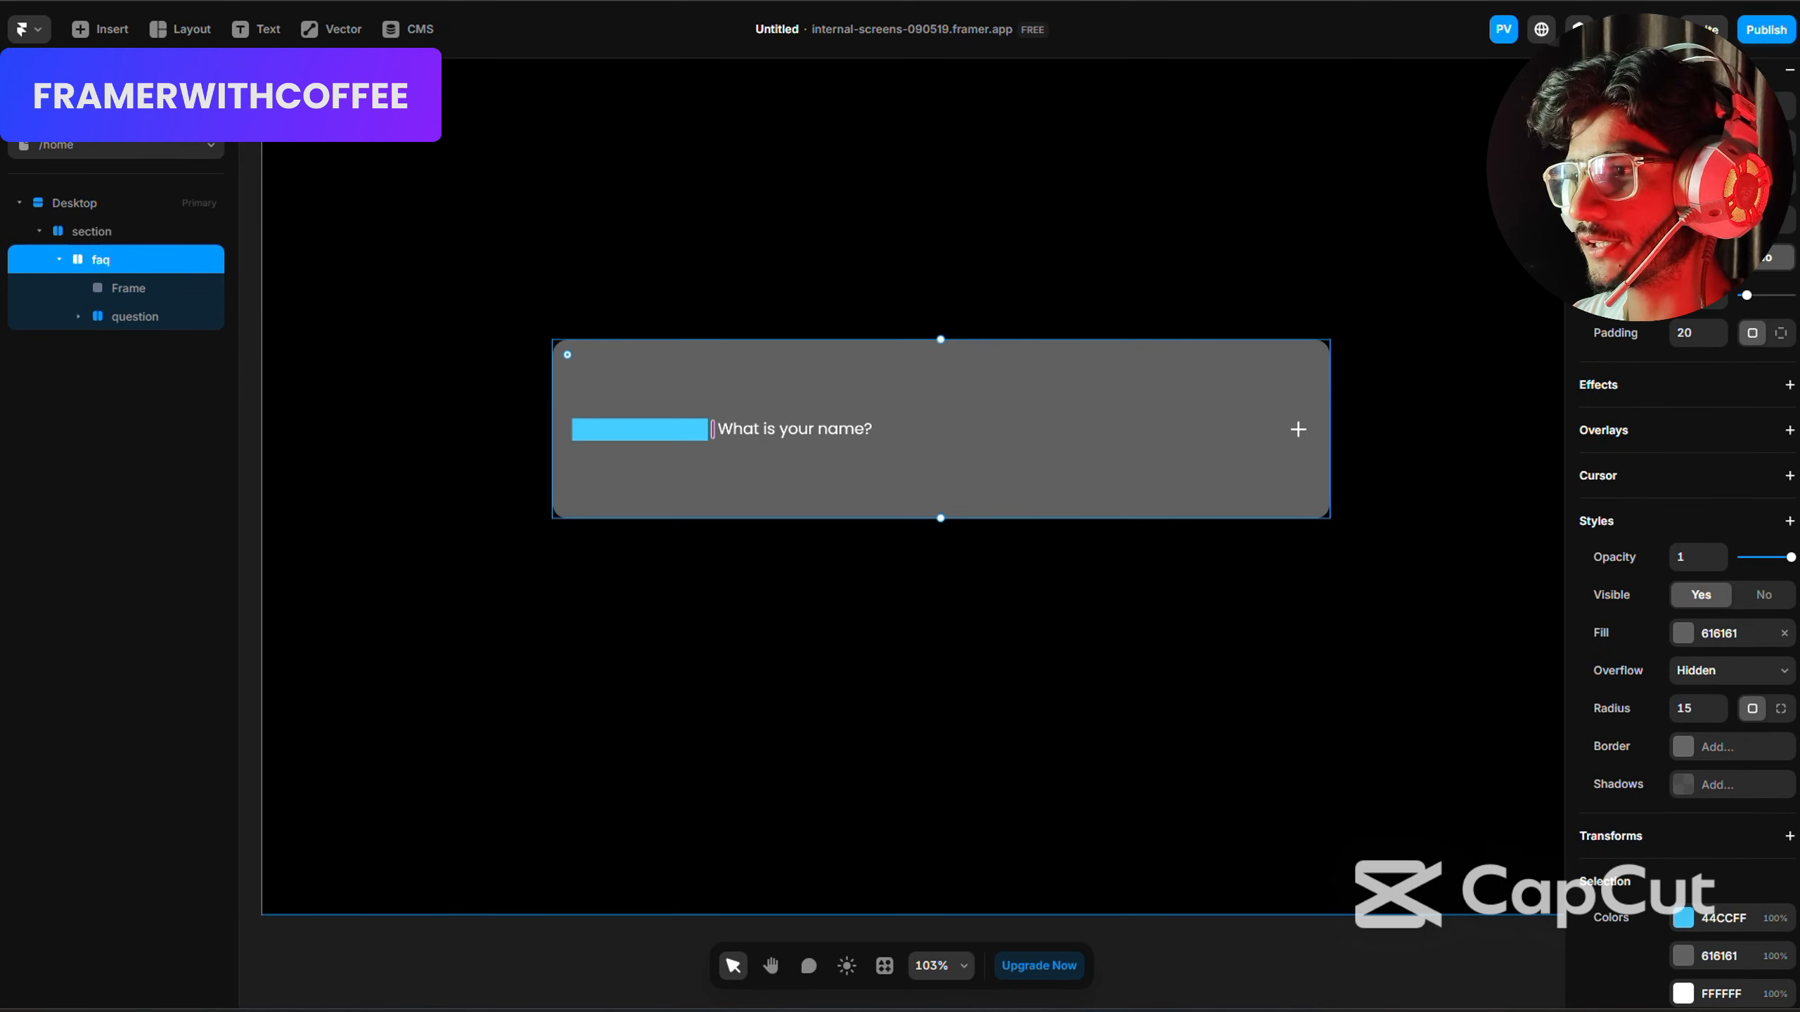
left_click(1764, 144)
Move the new frame below the question layer in the faq stack and rename it "answer".
left_click(125, 291)
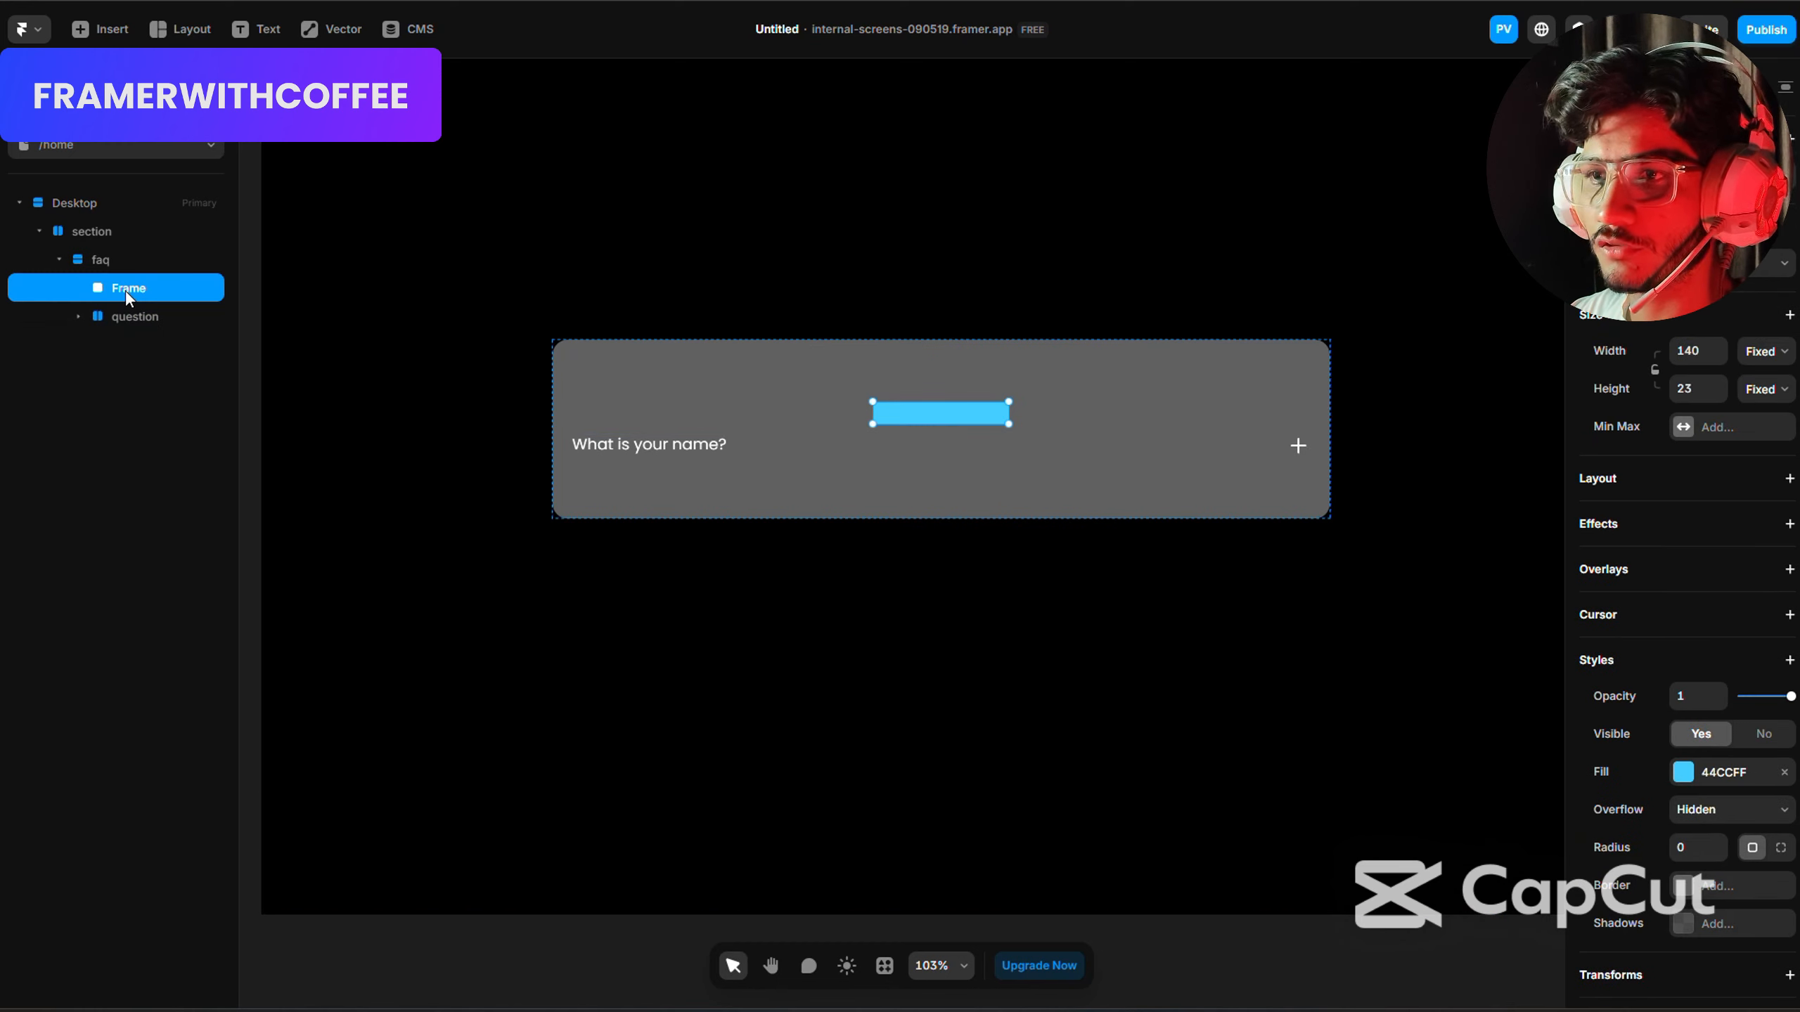
left_click_drag(125, 291, 128, 329)
double_click(137, 318)
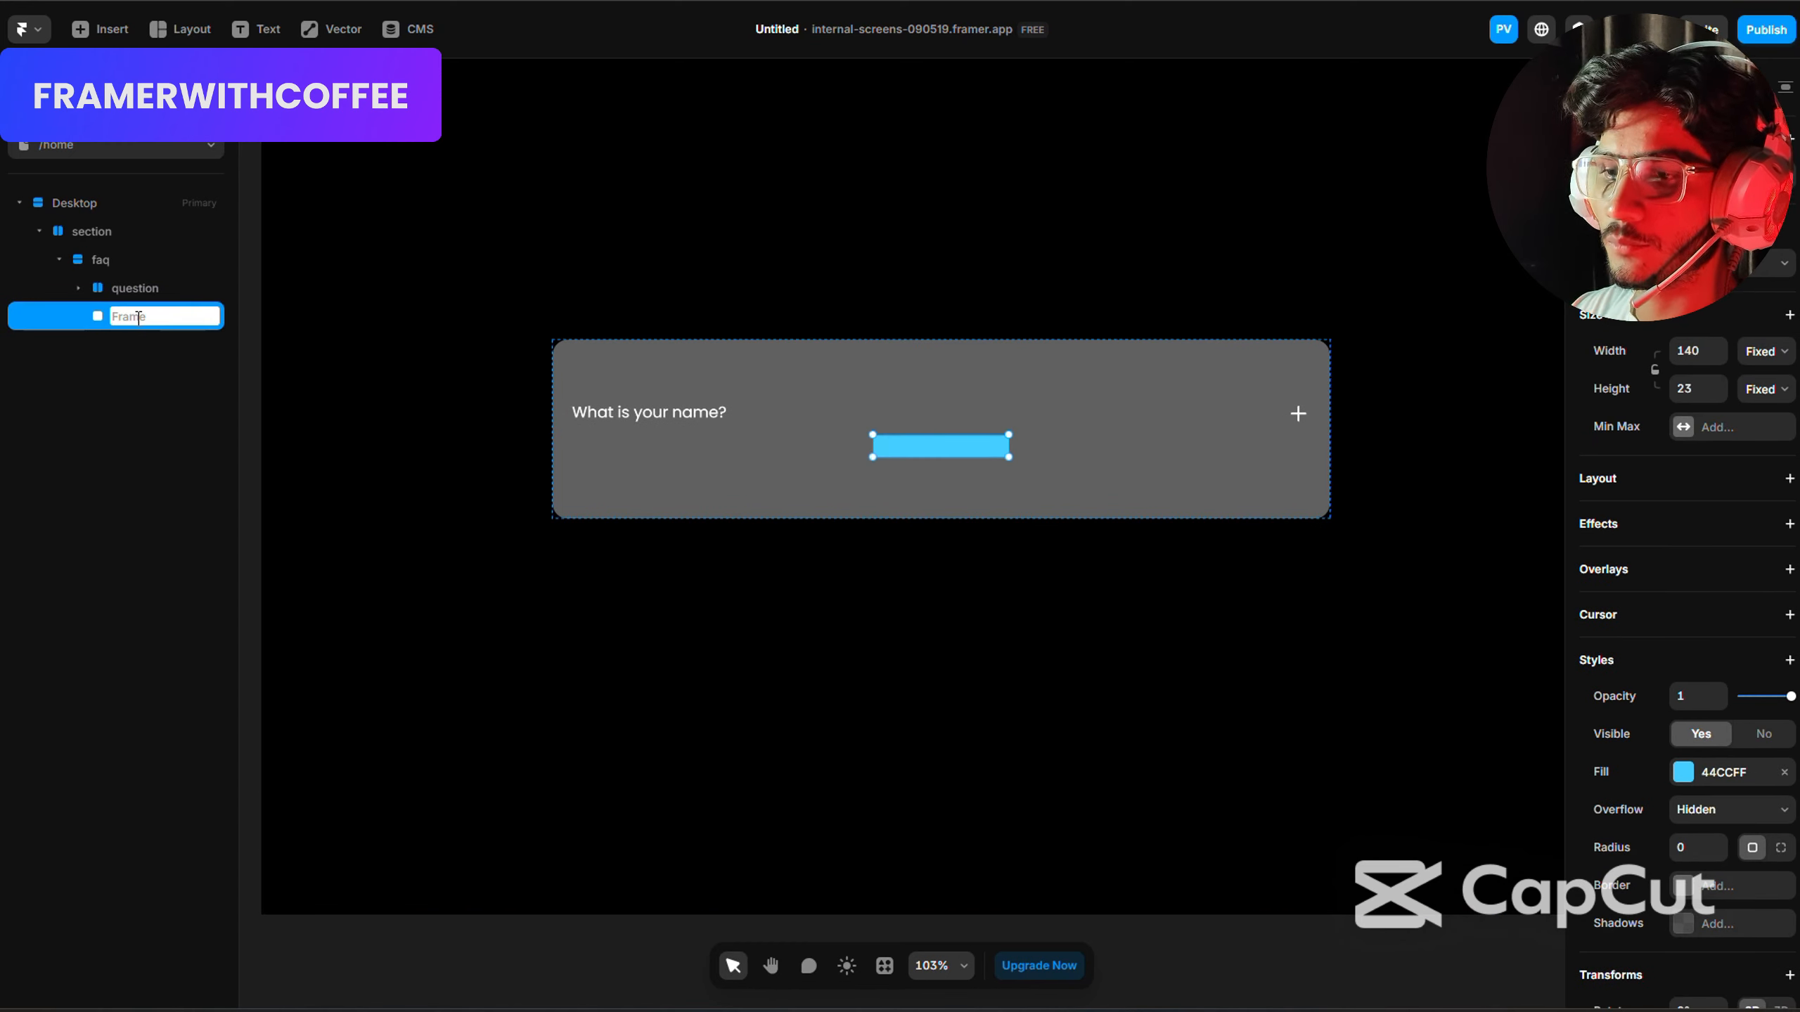
type("answer")
key("Return")
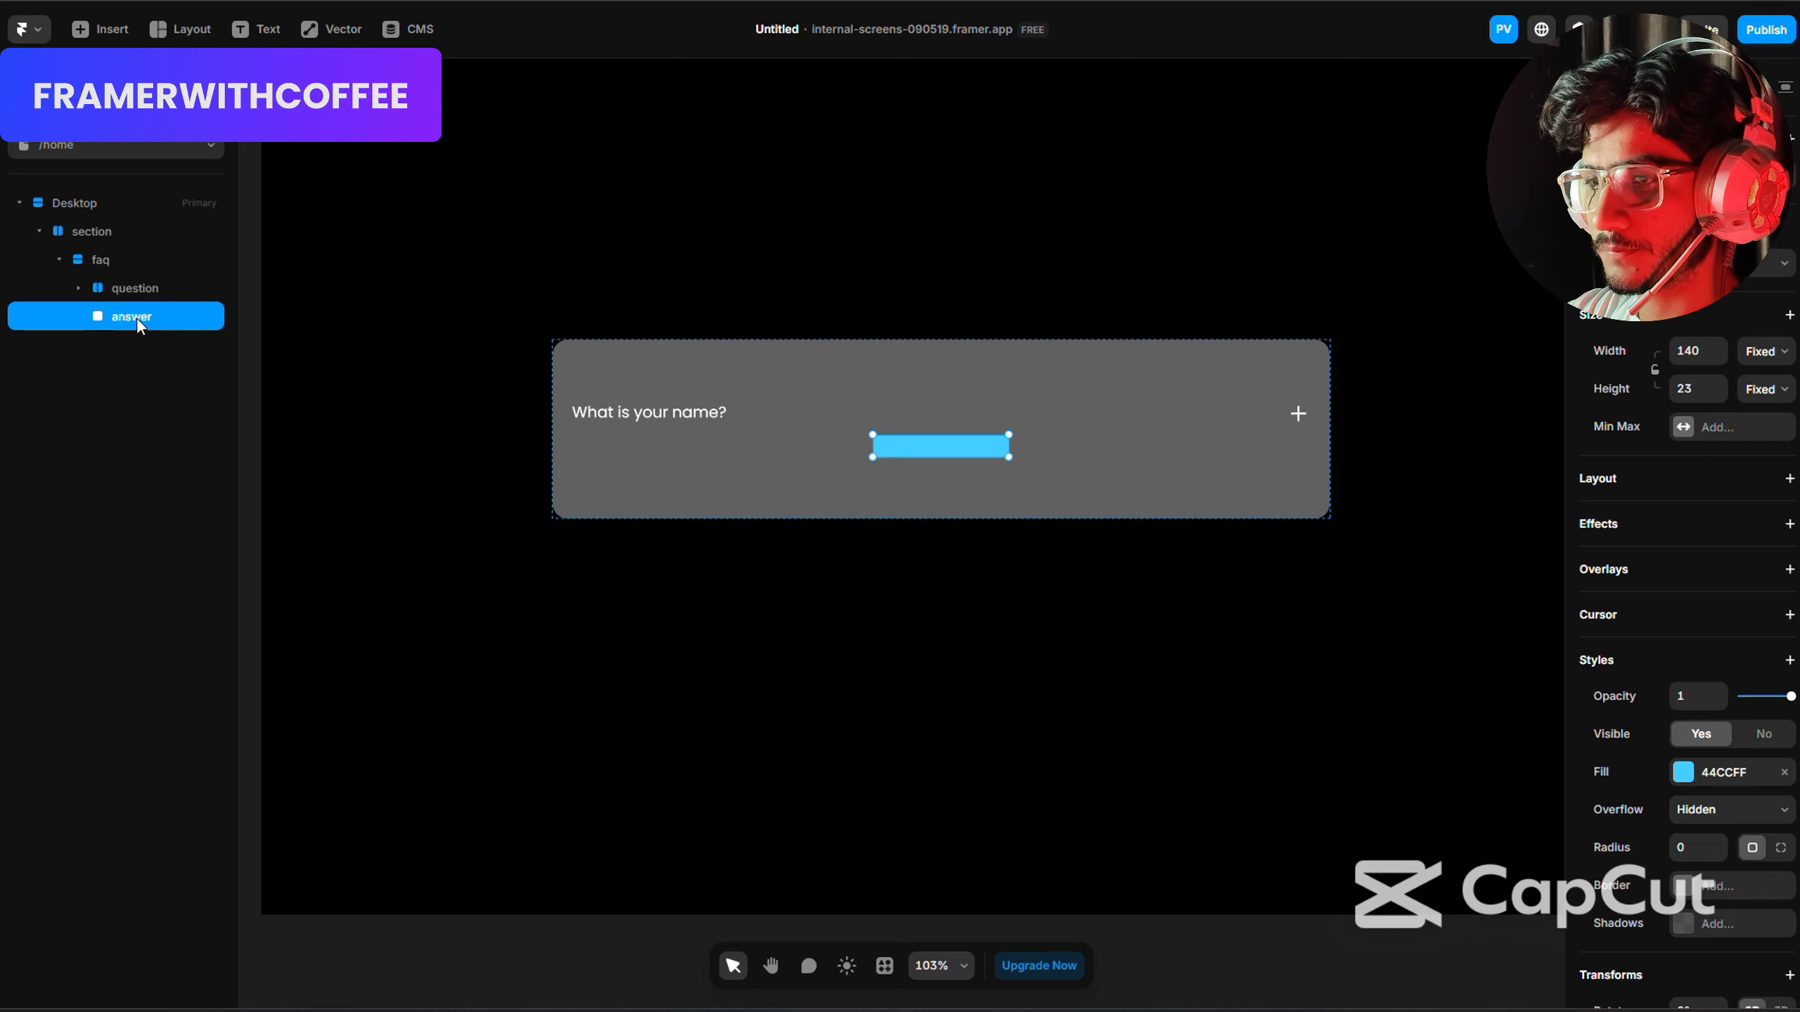
Set the answer frame's width to Fill, remove its blue fill colour, and give it a stack layout.
left_click(1764, 351)
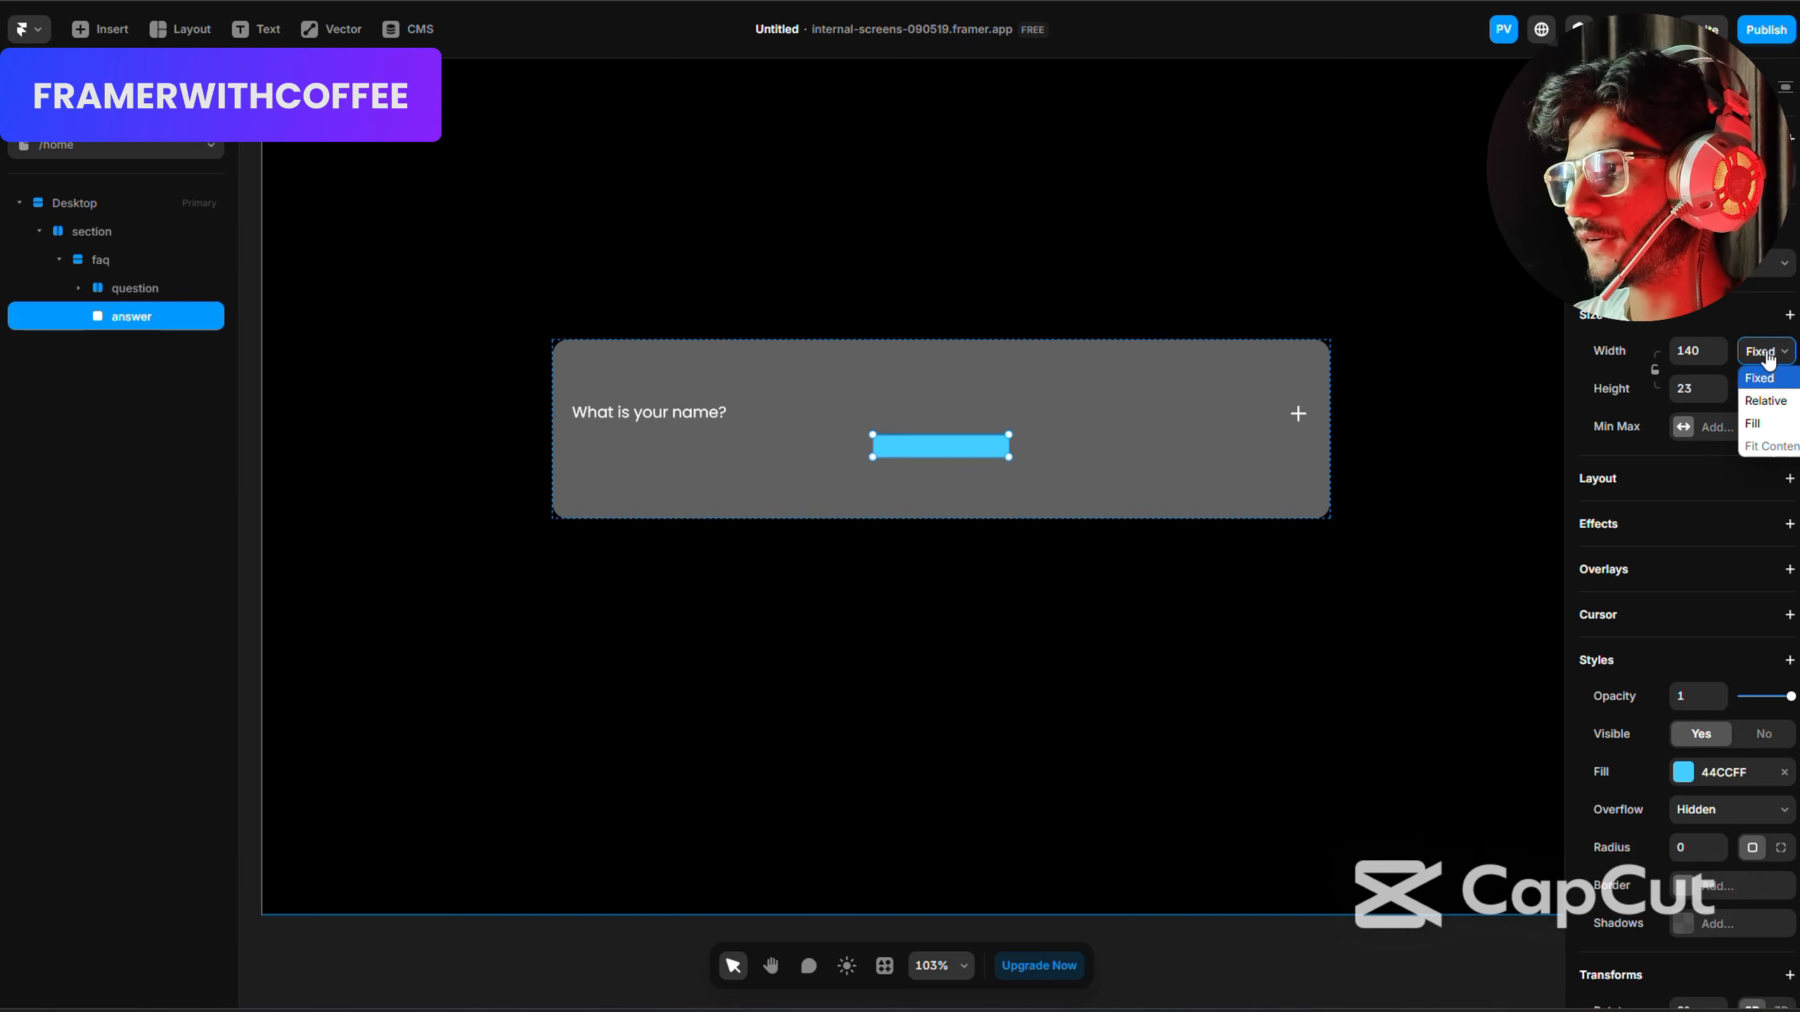
left_click(1756, 418)
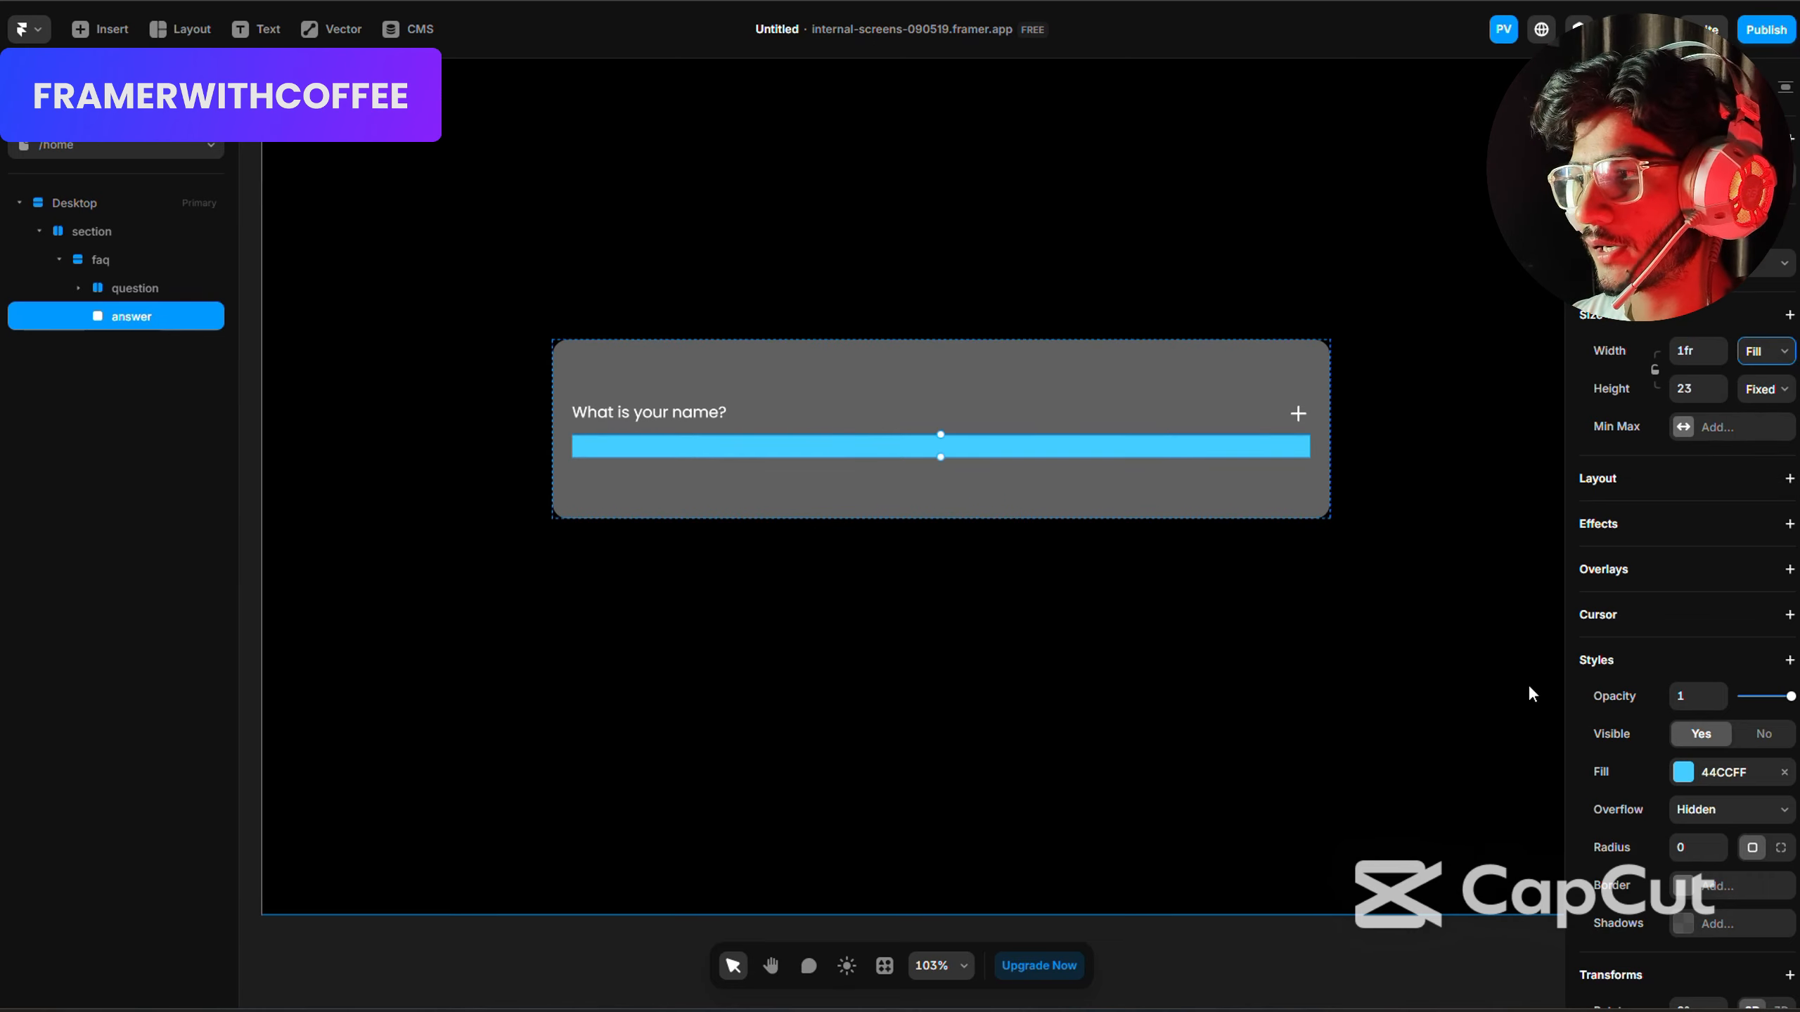
left_click(1784, 772)
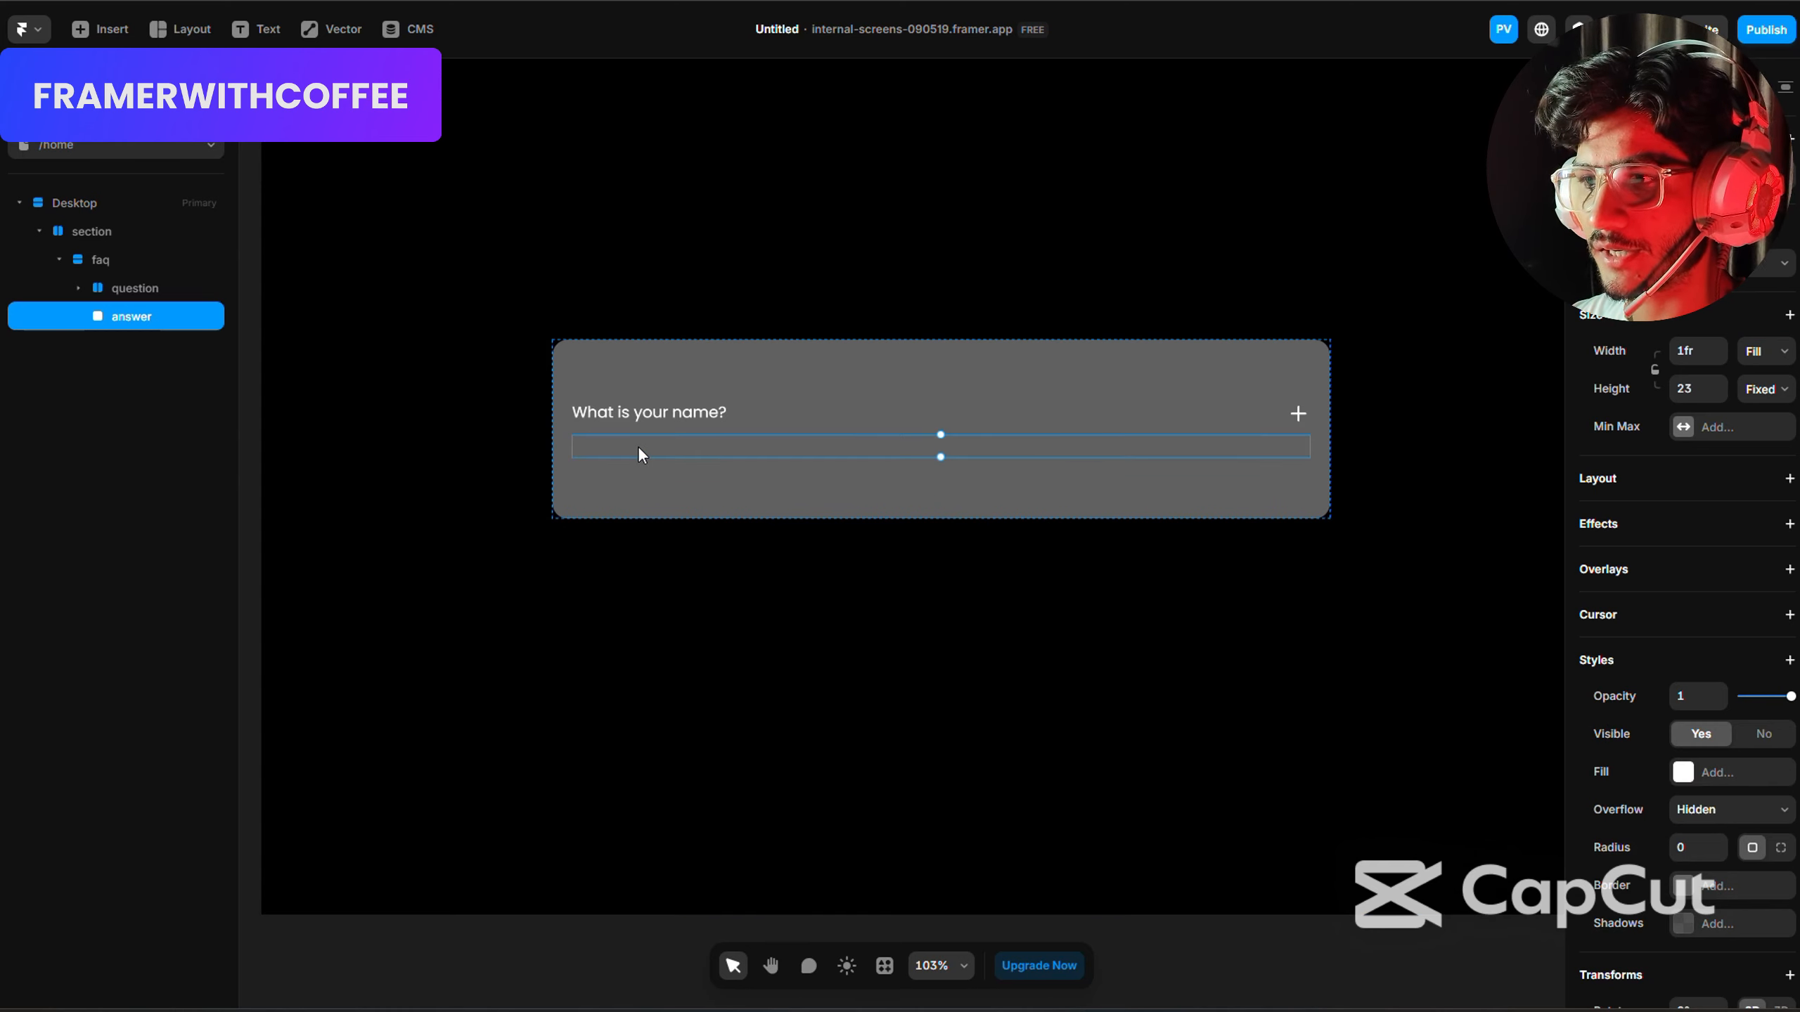
left_click(1708, 489)
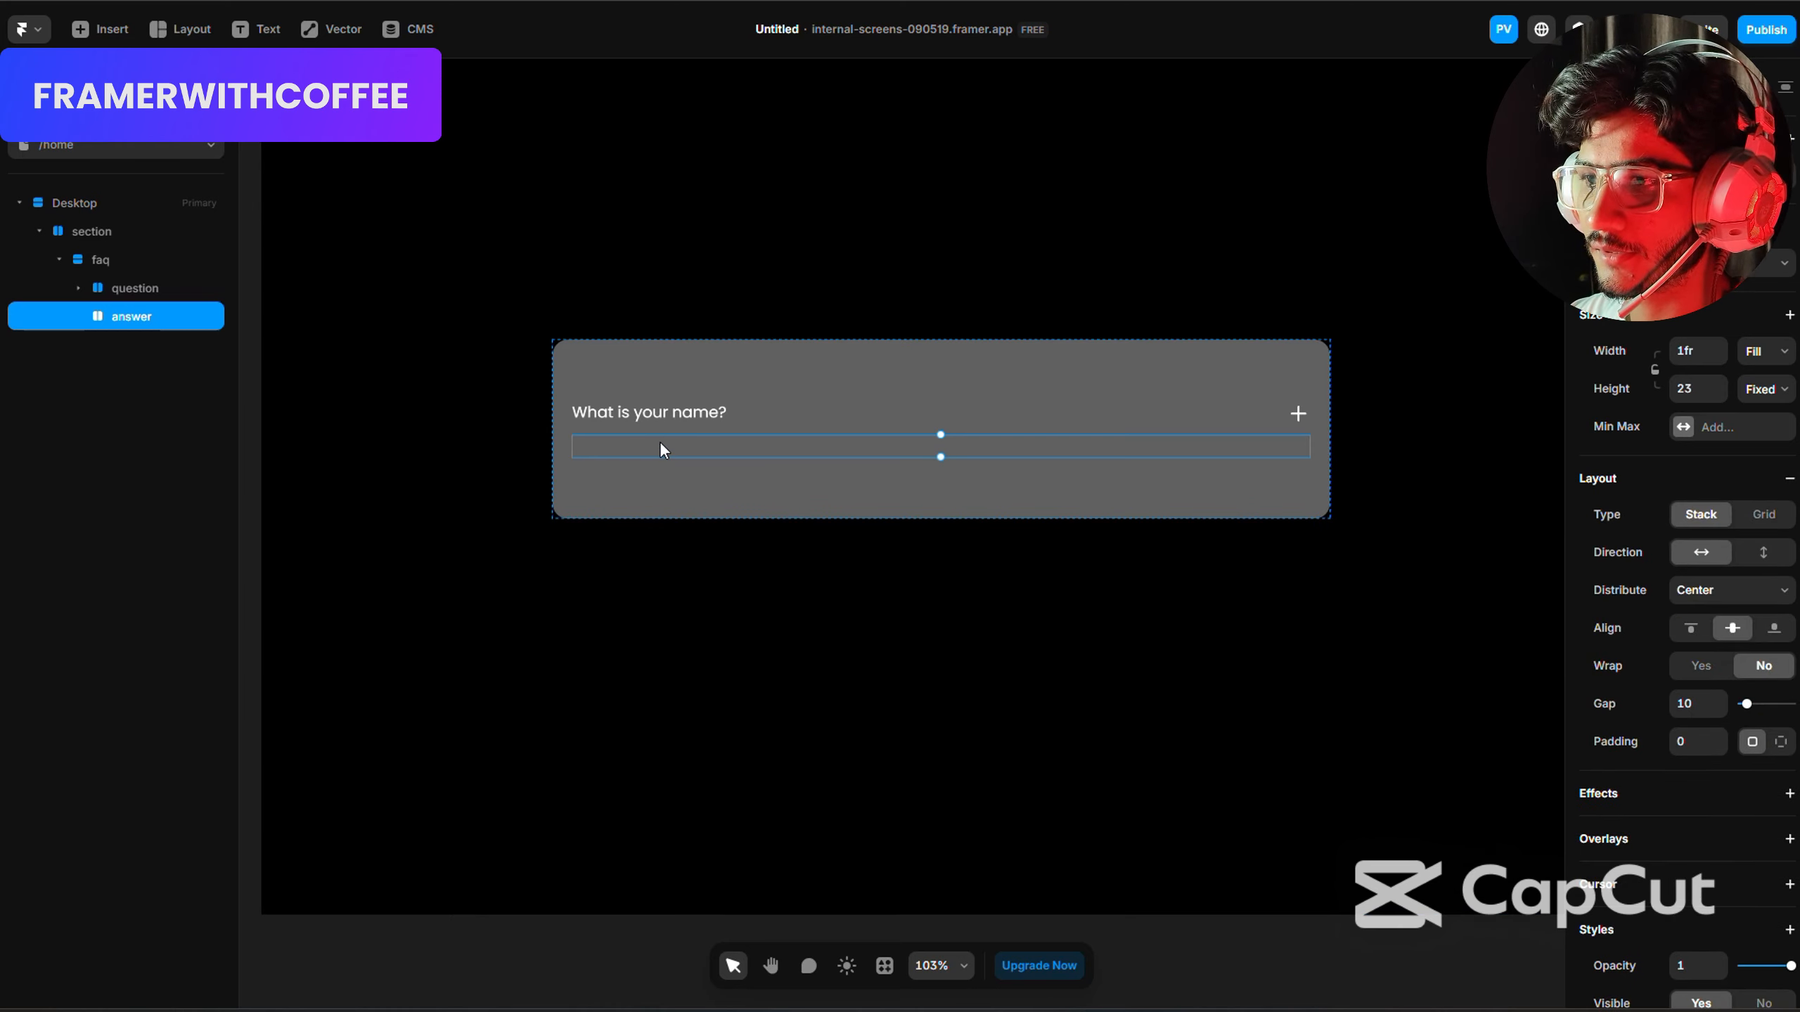
Add a text layer reading "rfrtg4tr" inside the answer stack.
key("t")
left_click(725, 447)
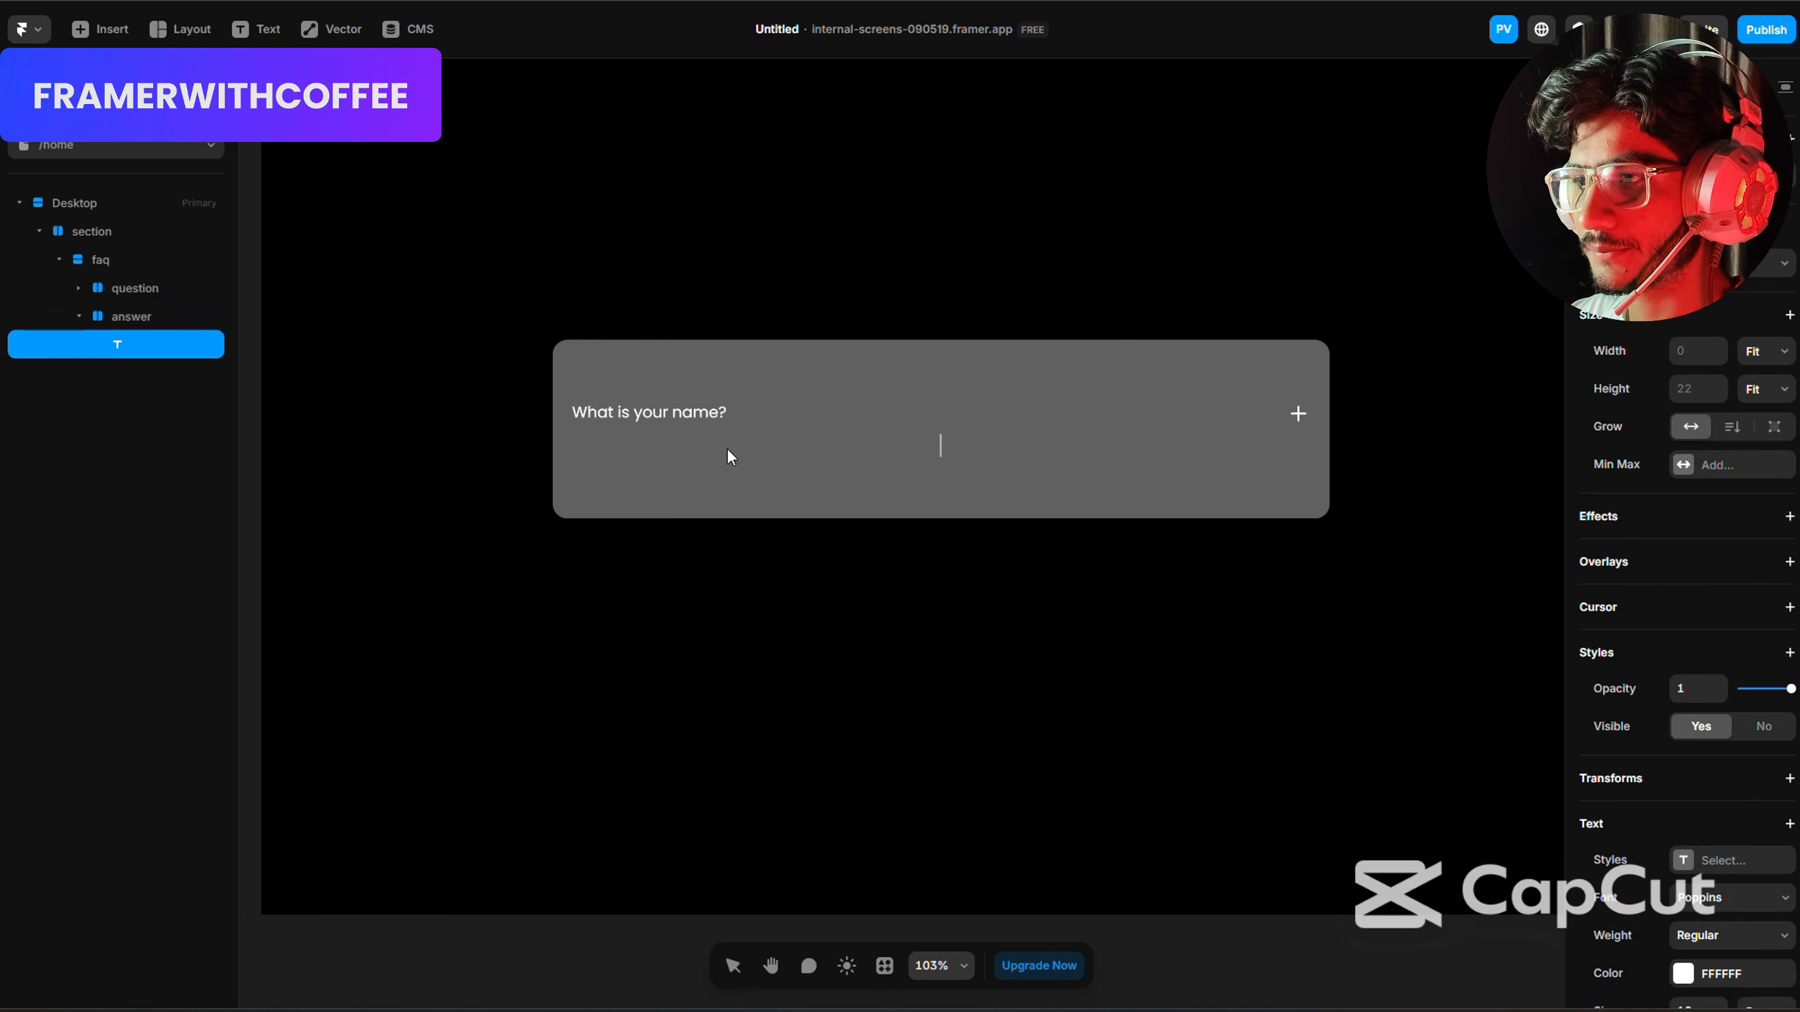
type("rfrtg4tr")
key("Escape")
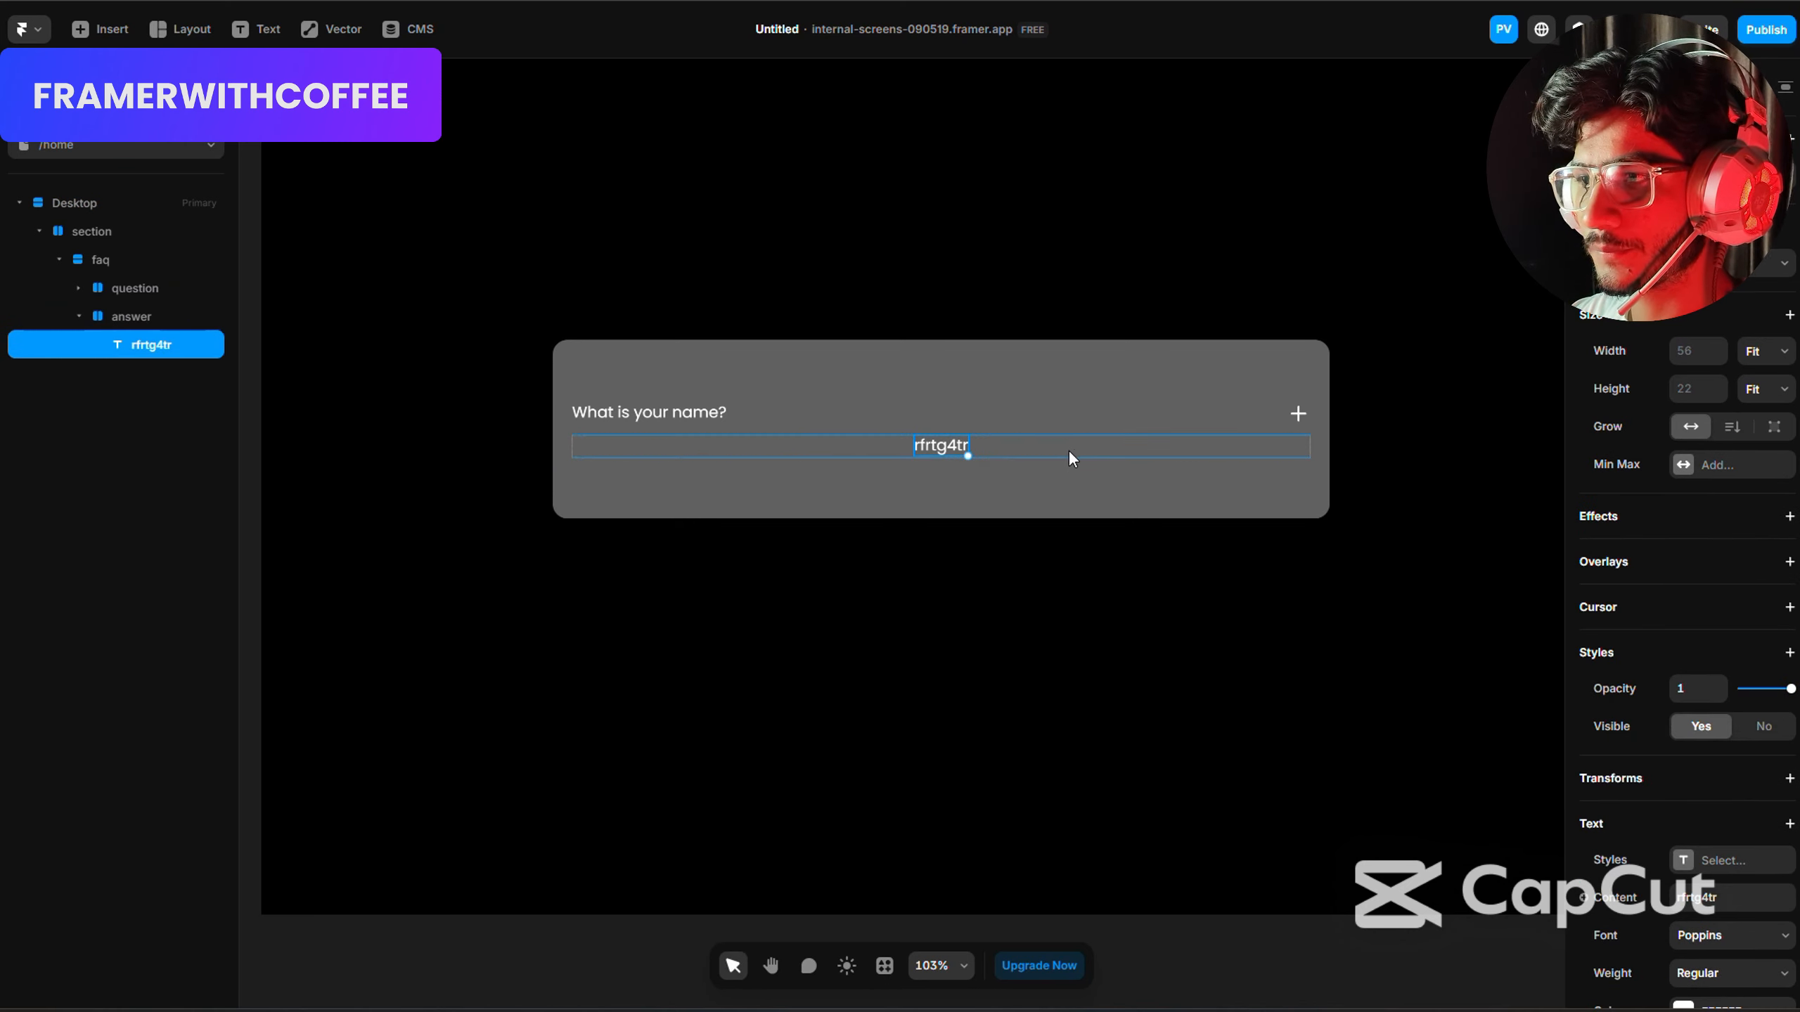
key("Escape")
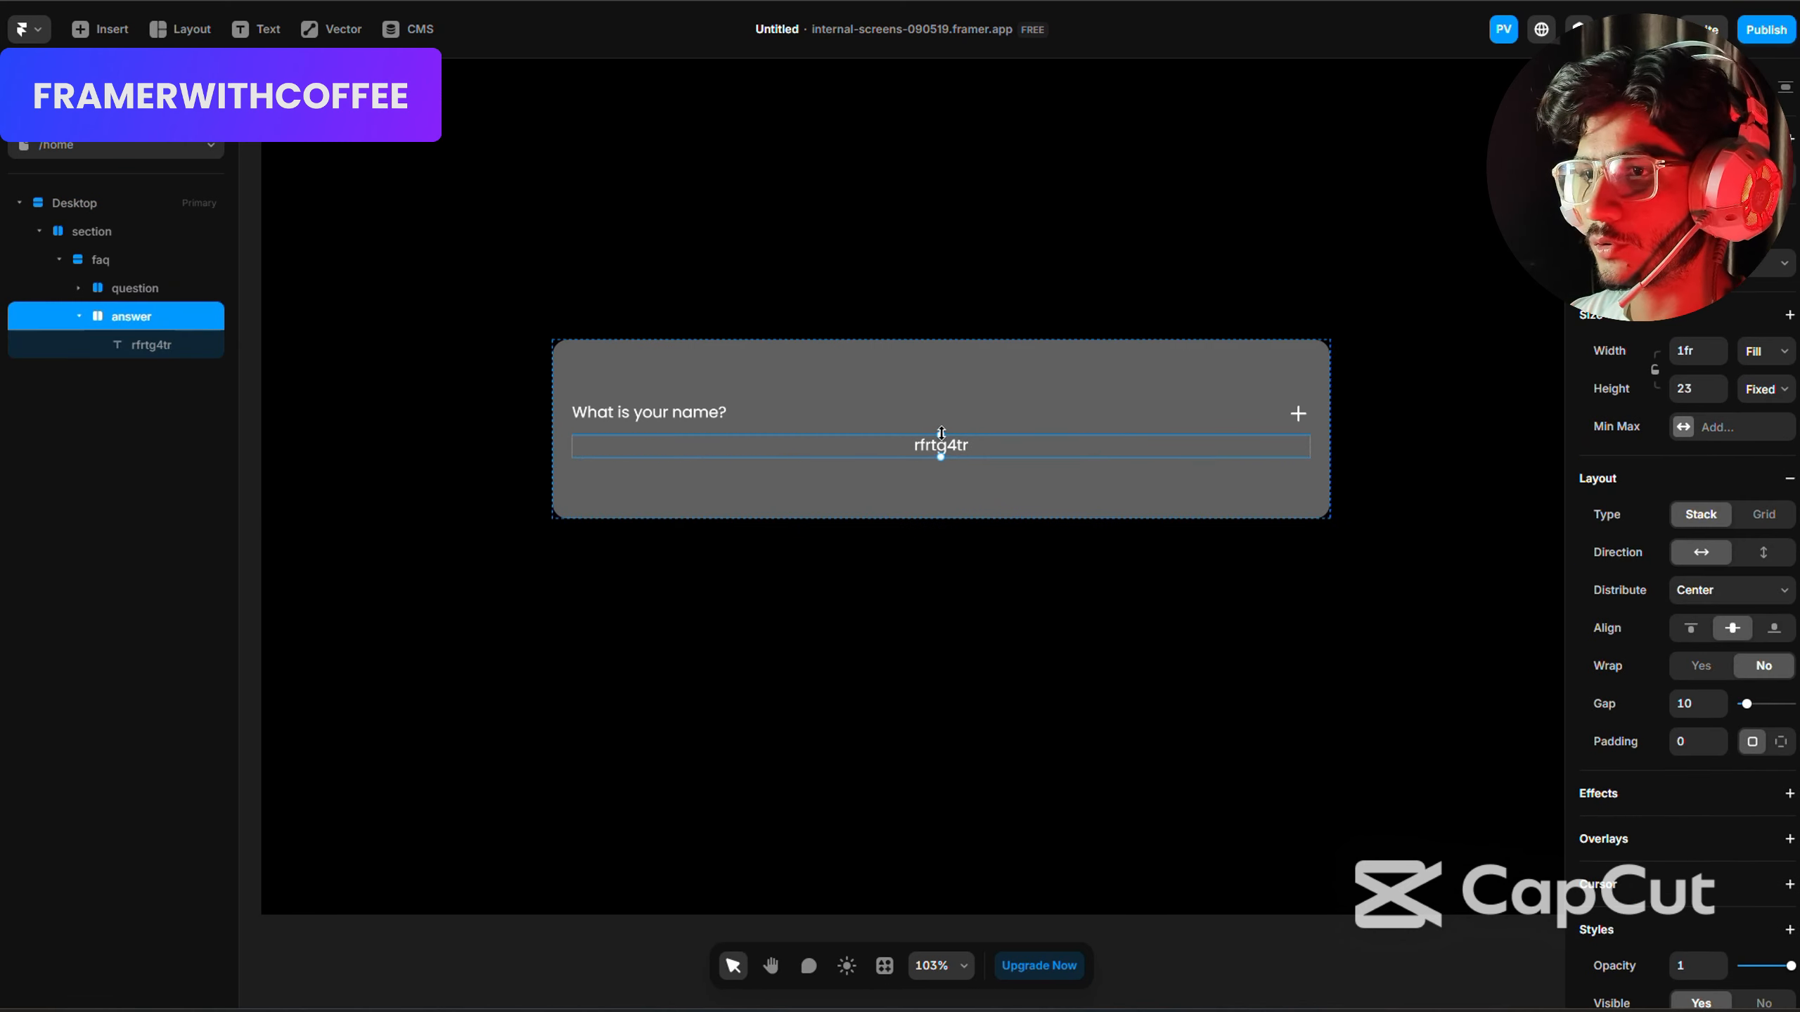
Lengthen the answer text's content by pasting the placeholder "rfrtg4tr" into it many times.
left_click(132, 349)
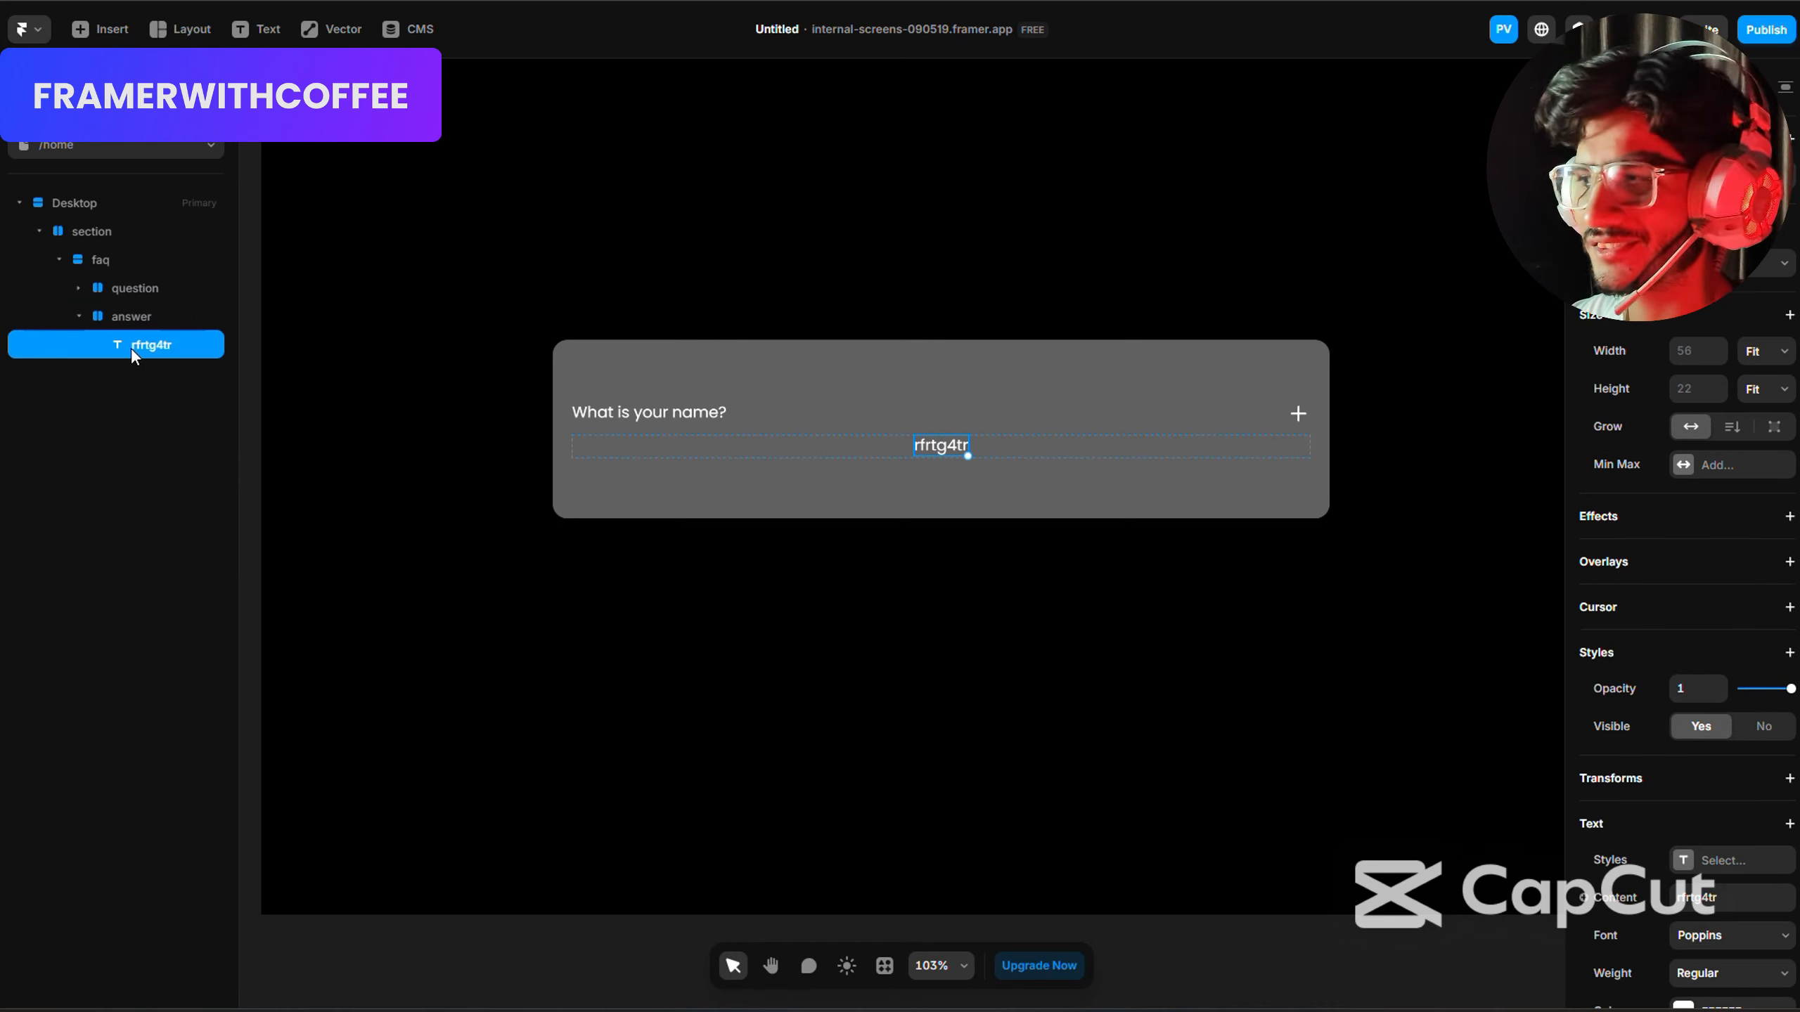
left_click(1728, 898)
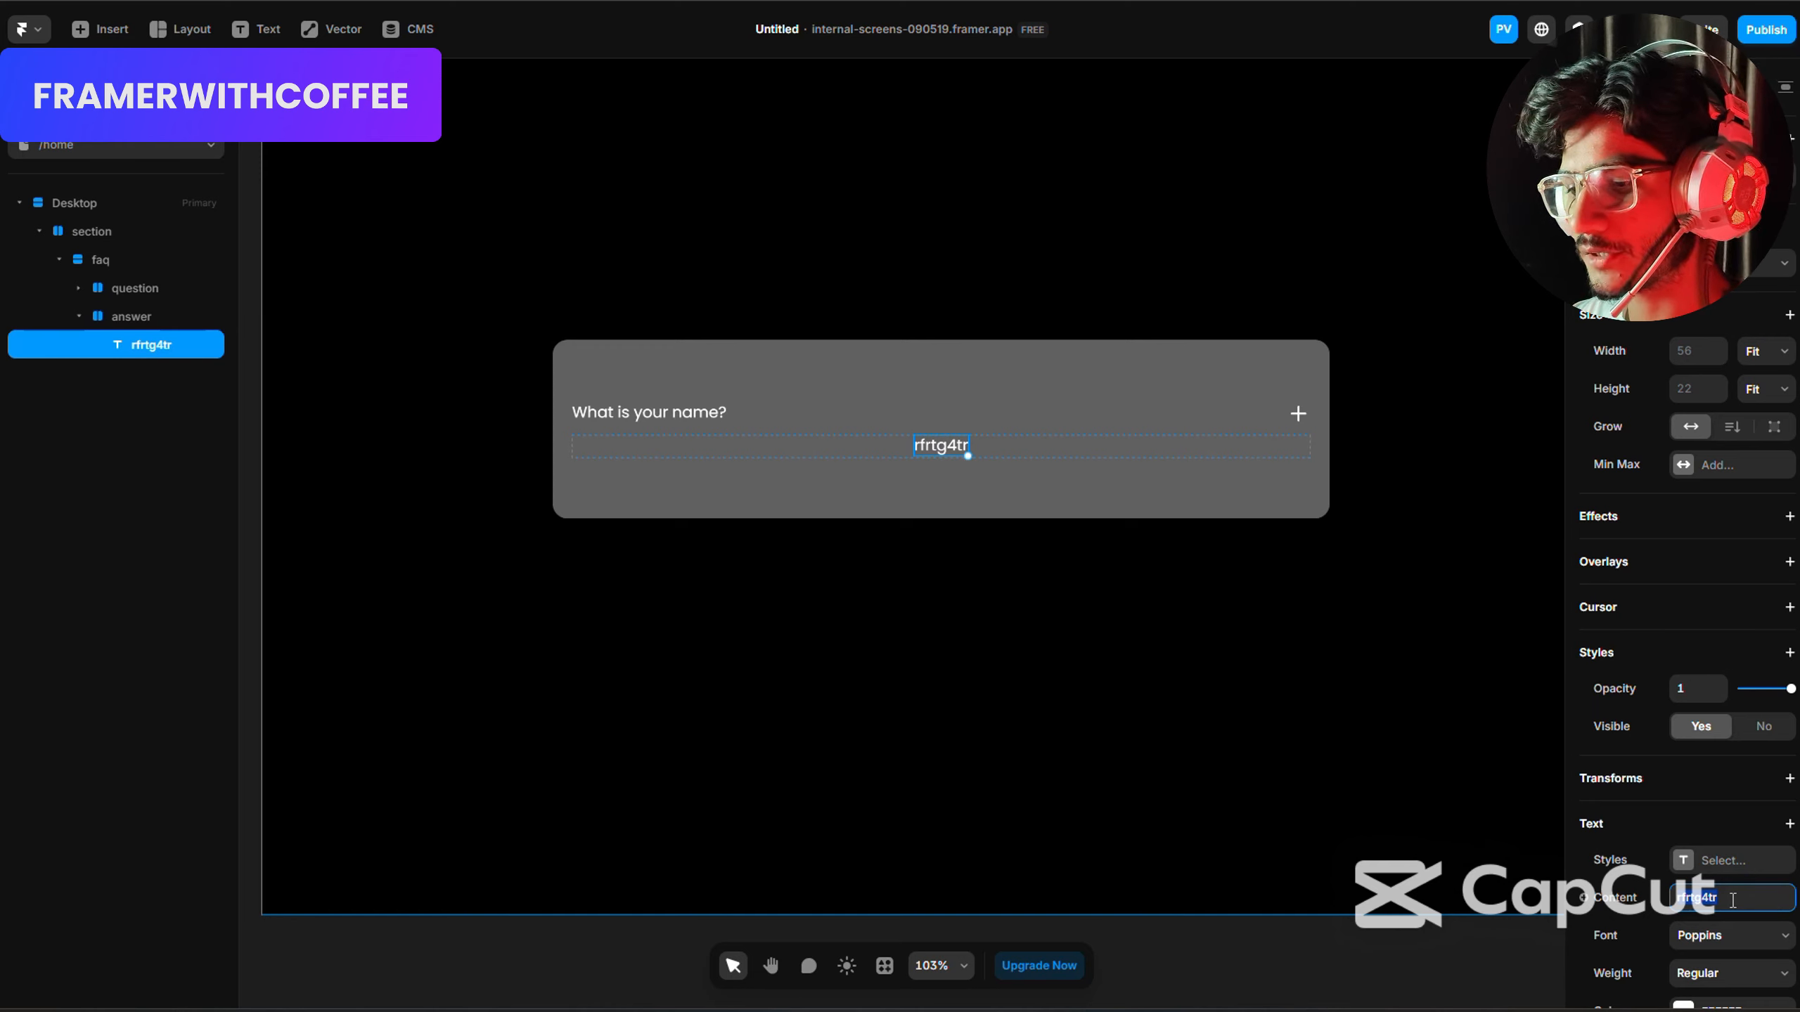
key("ctrl+v")
key("ctrl+v")
key("ctrl+v")
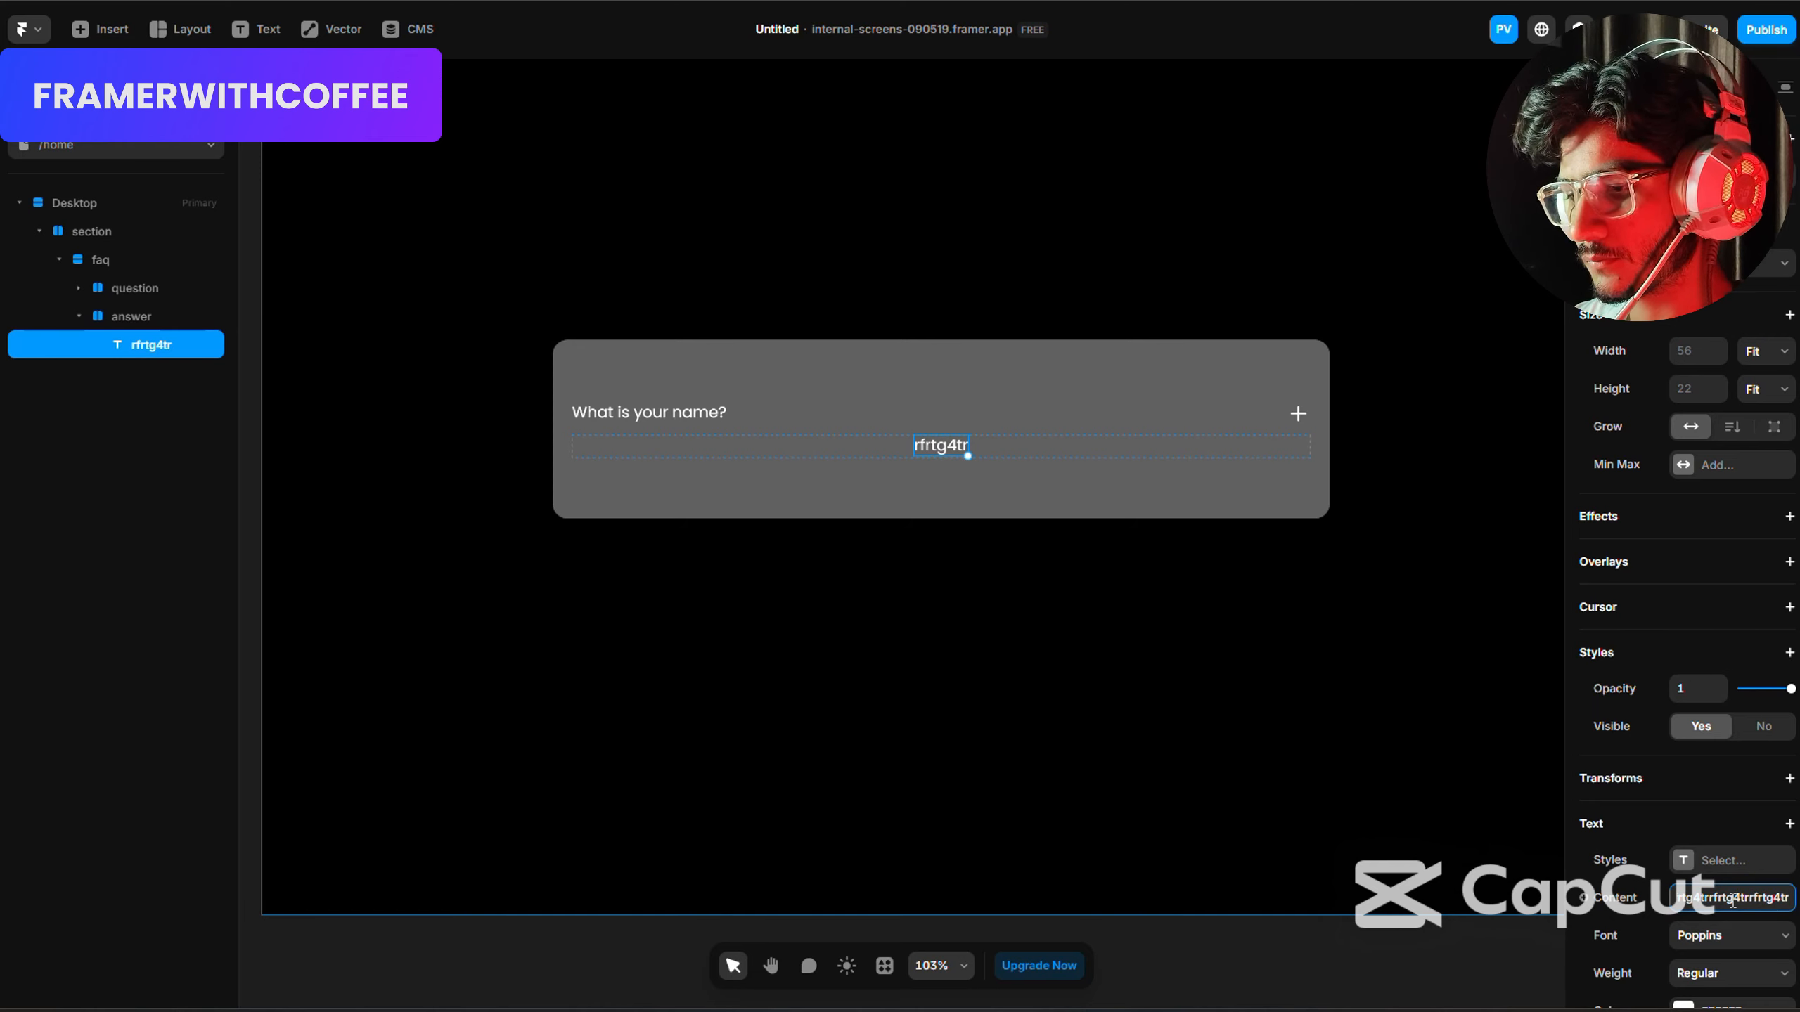
key("Return")
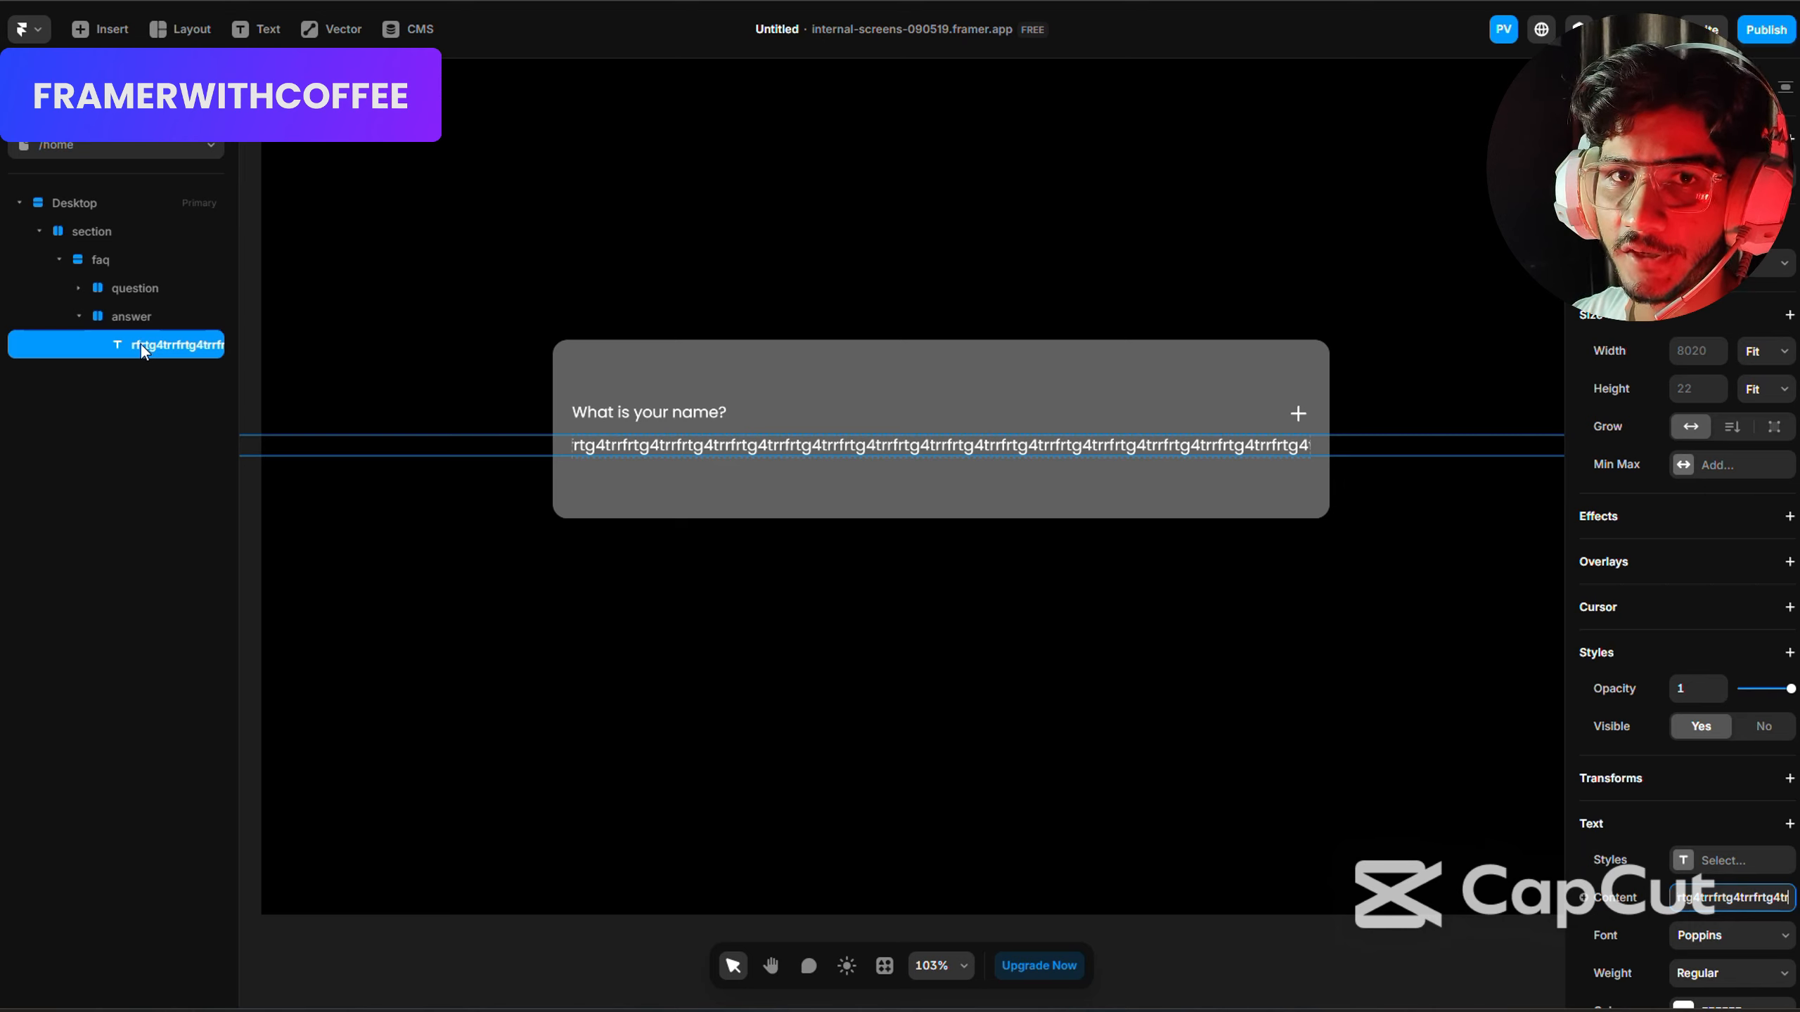
Set the answer text layer's width to Fill and its height to Fit Content.
left_click(1764, 359)
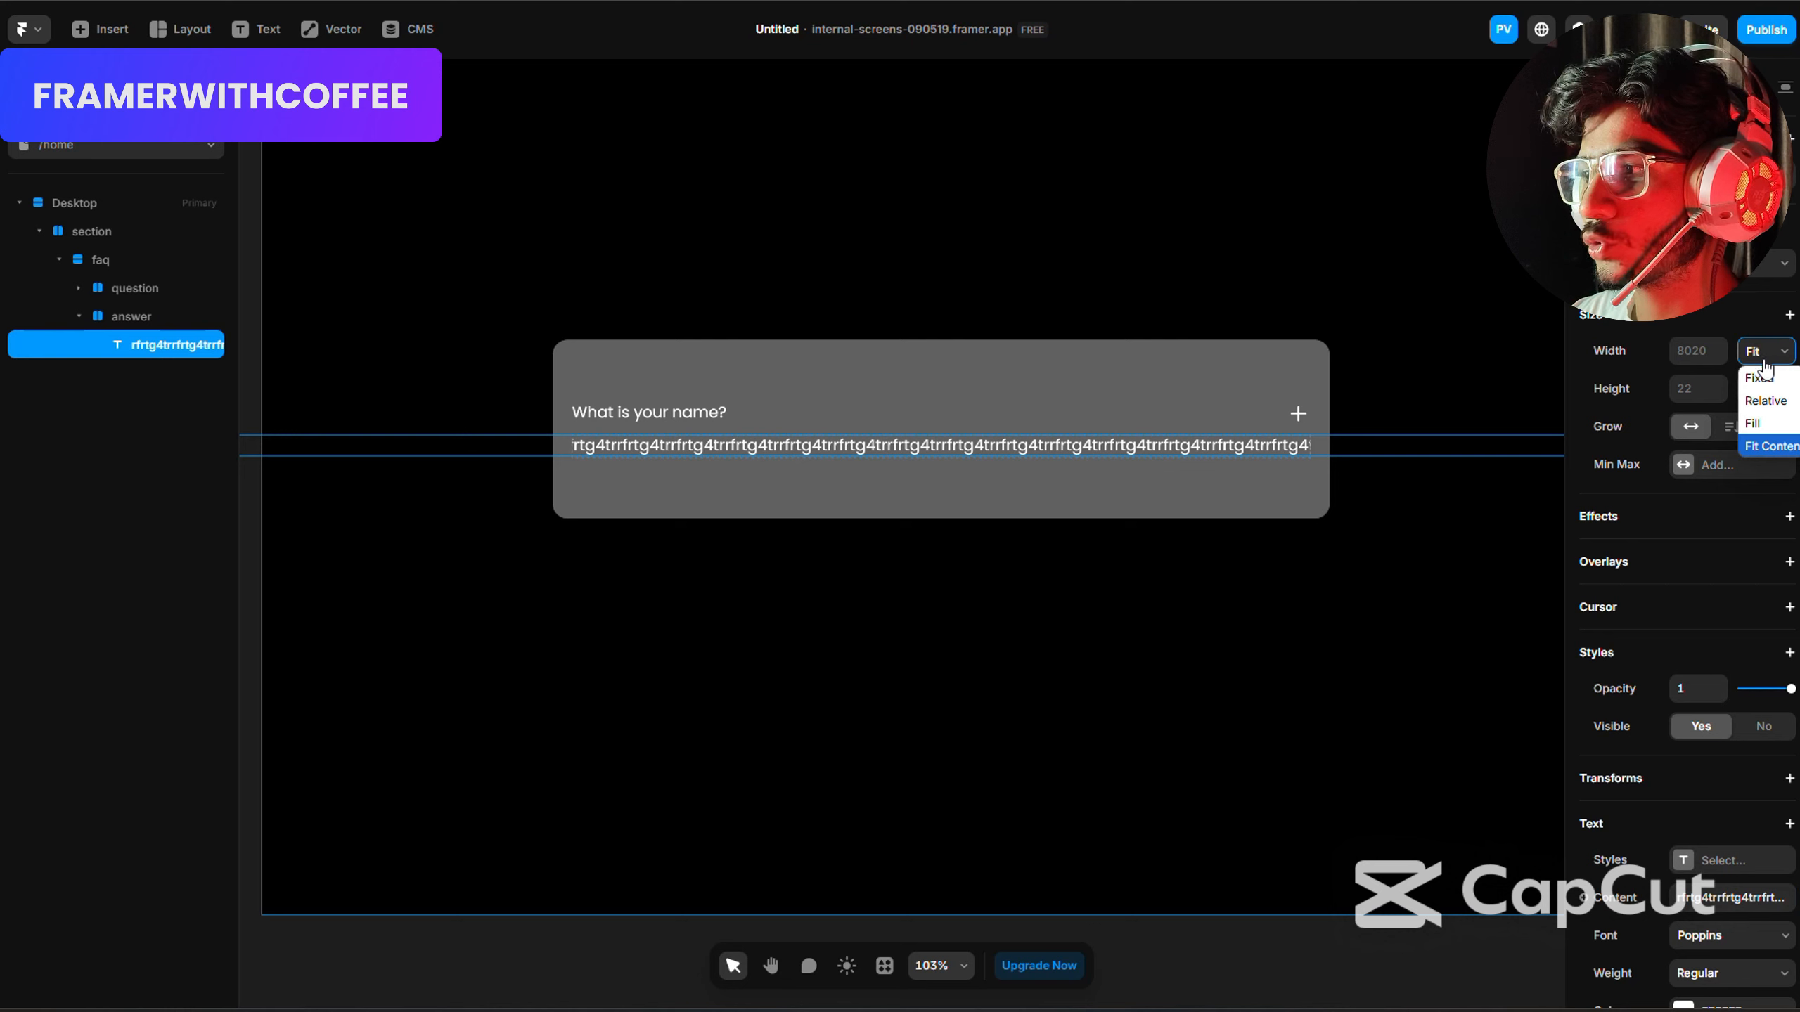
left_click(1763, 426)
left_click(1762, 390)
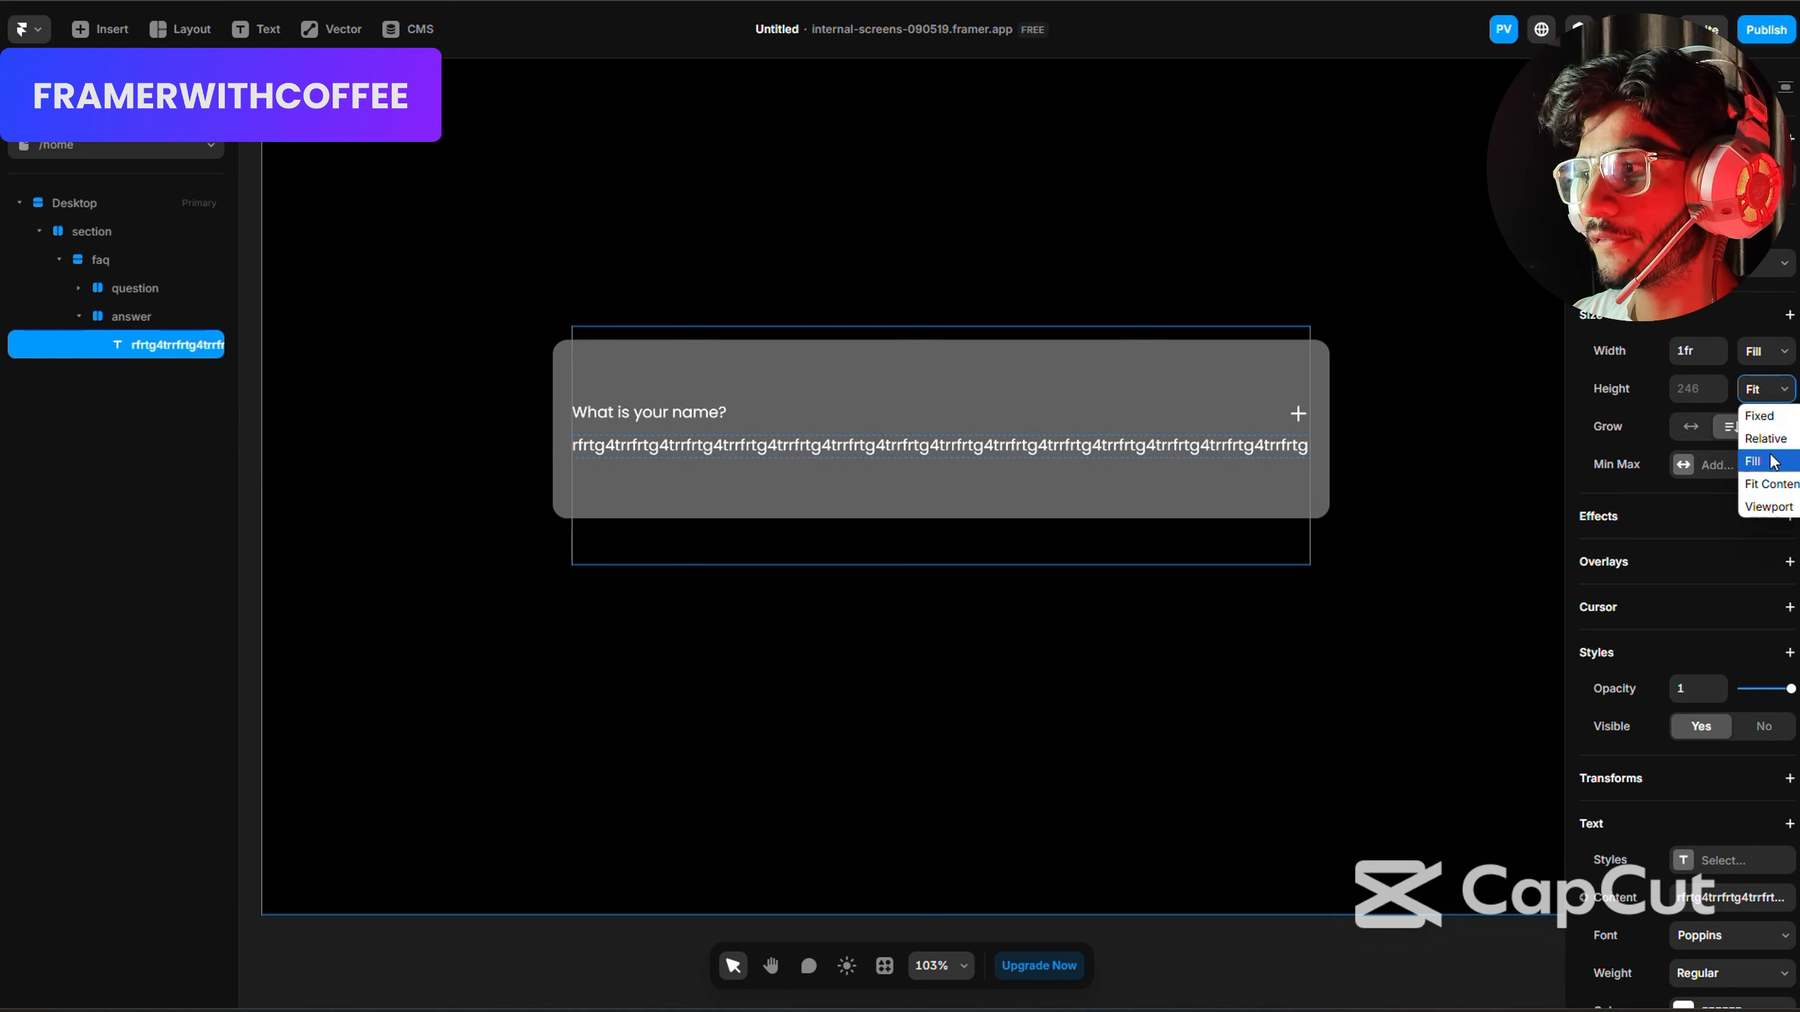
left_click(1772, 486)
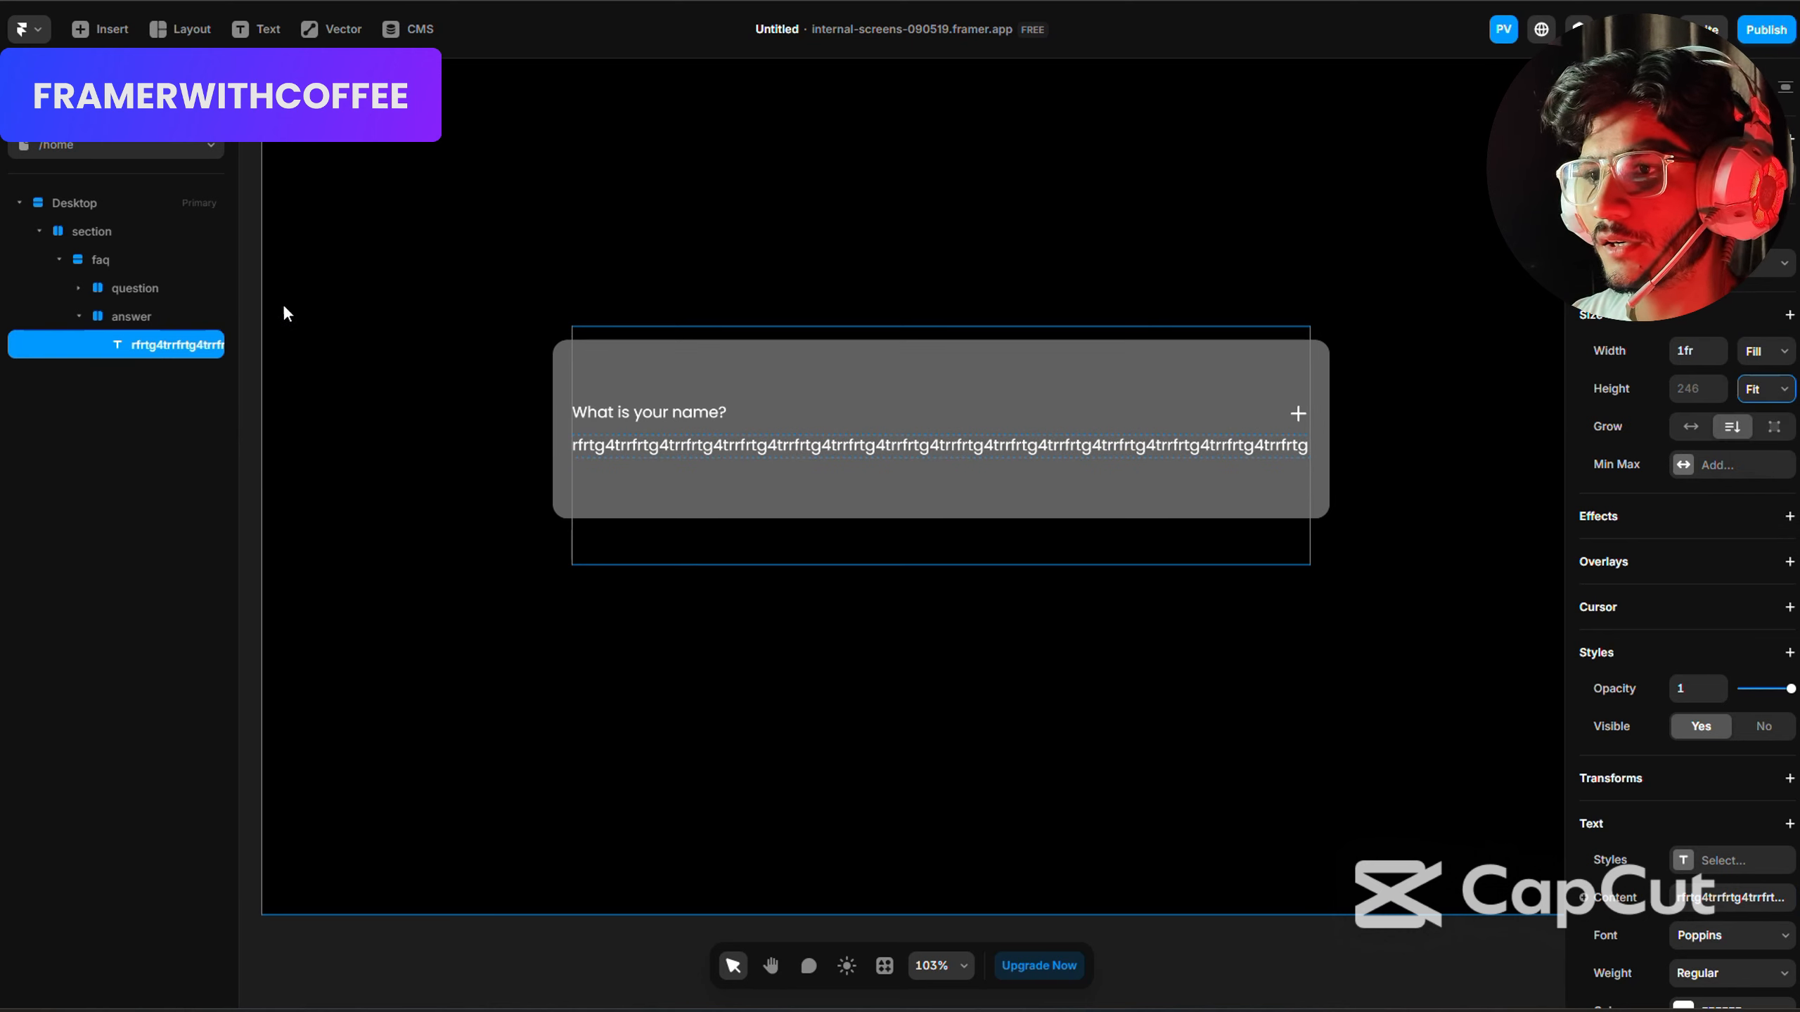
Set the height of both the answer stack and its parent faq stack to Fit Content.
left_click(166, 316)
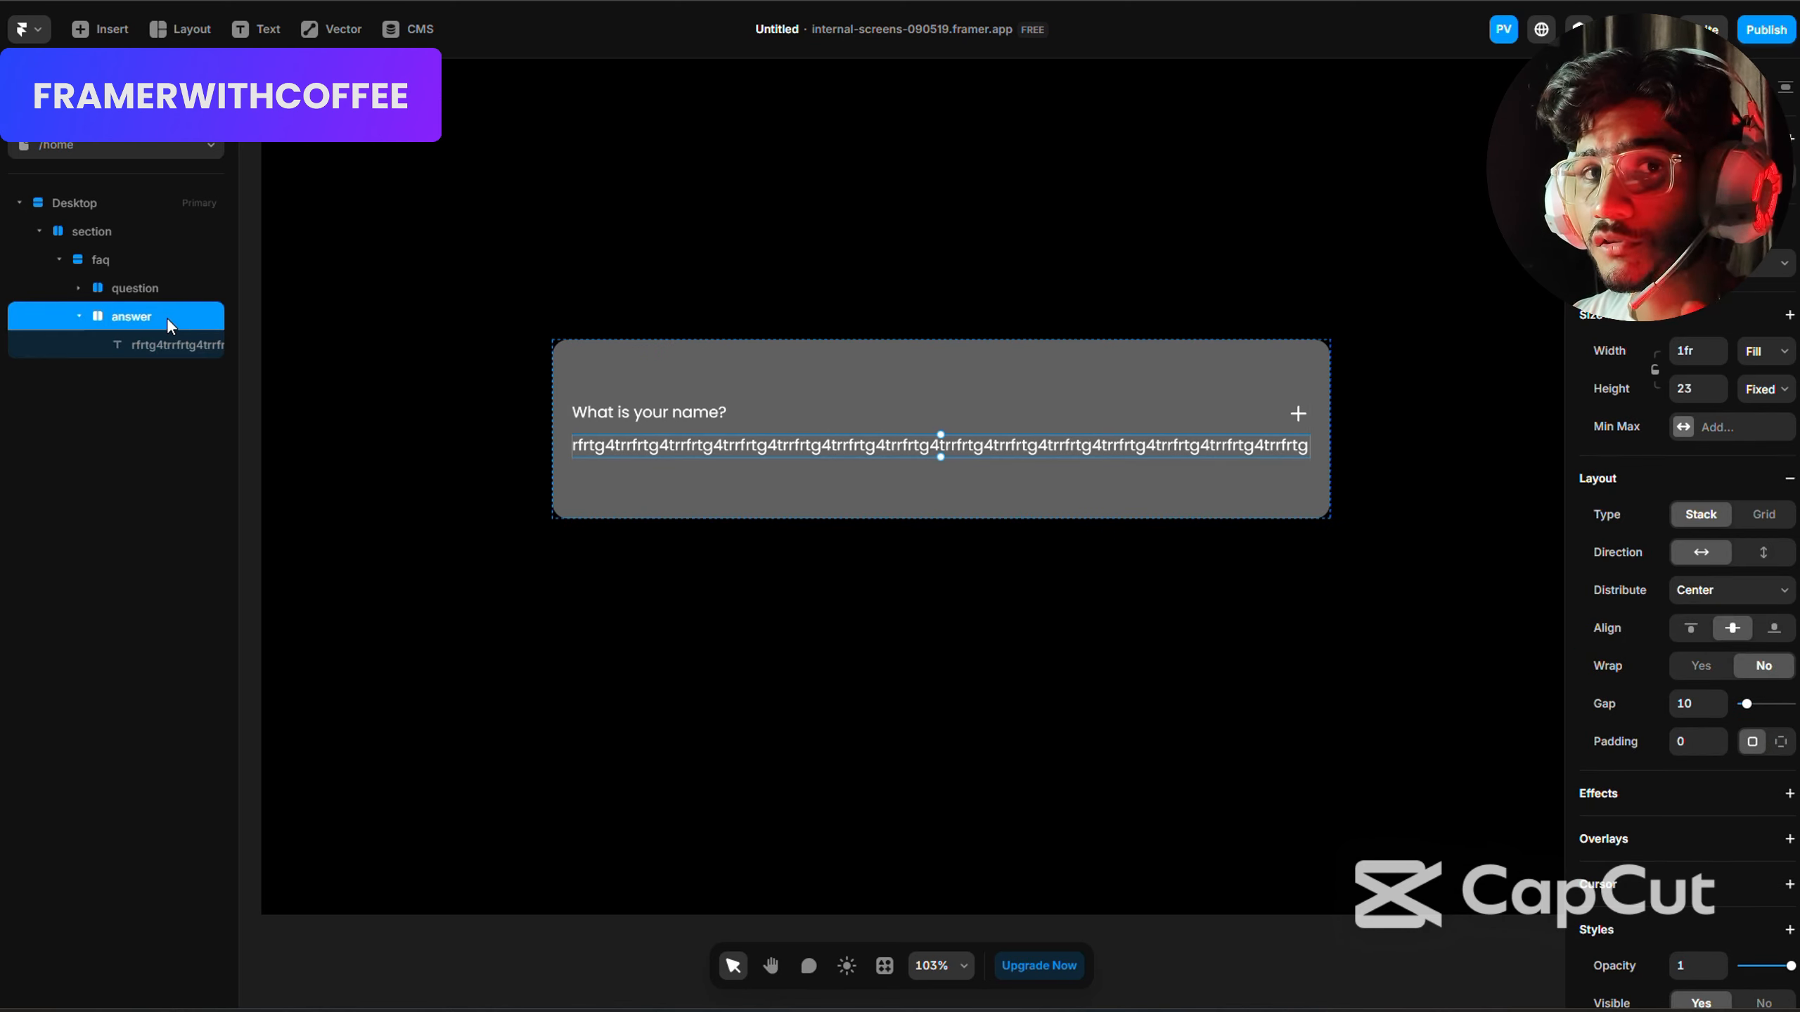
left_click(1766, 389)
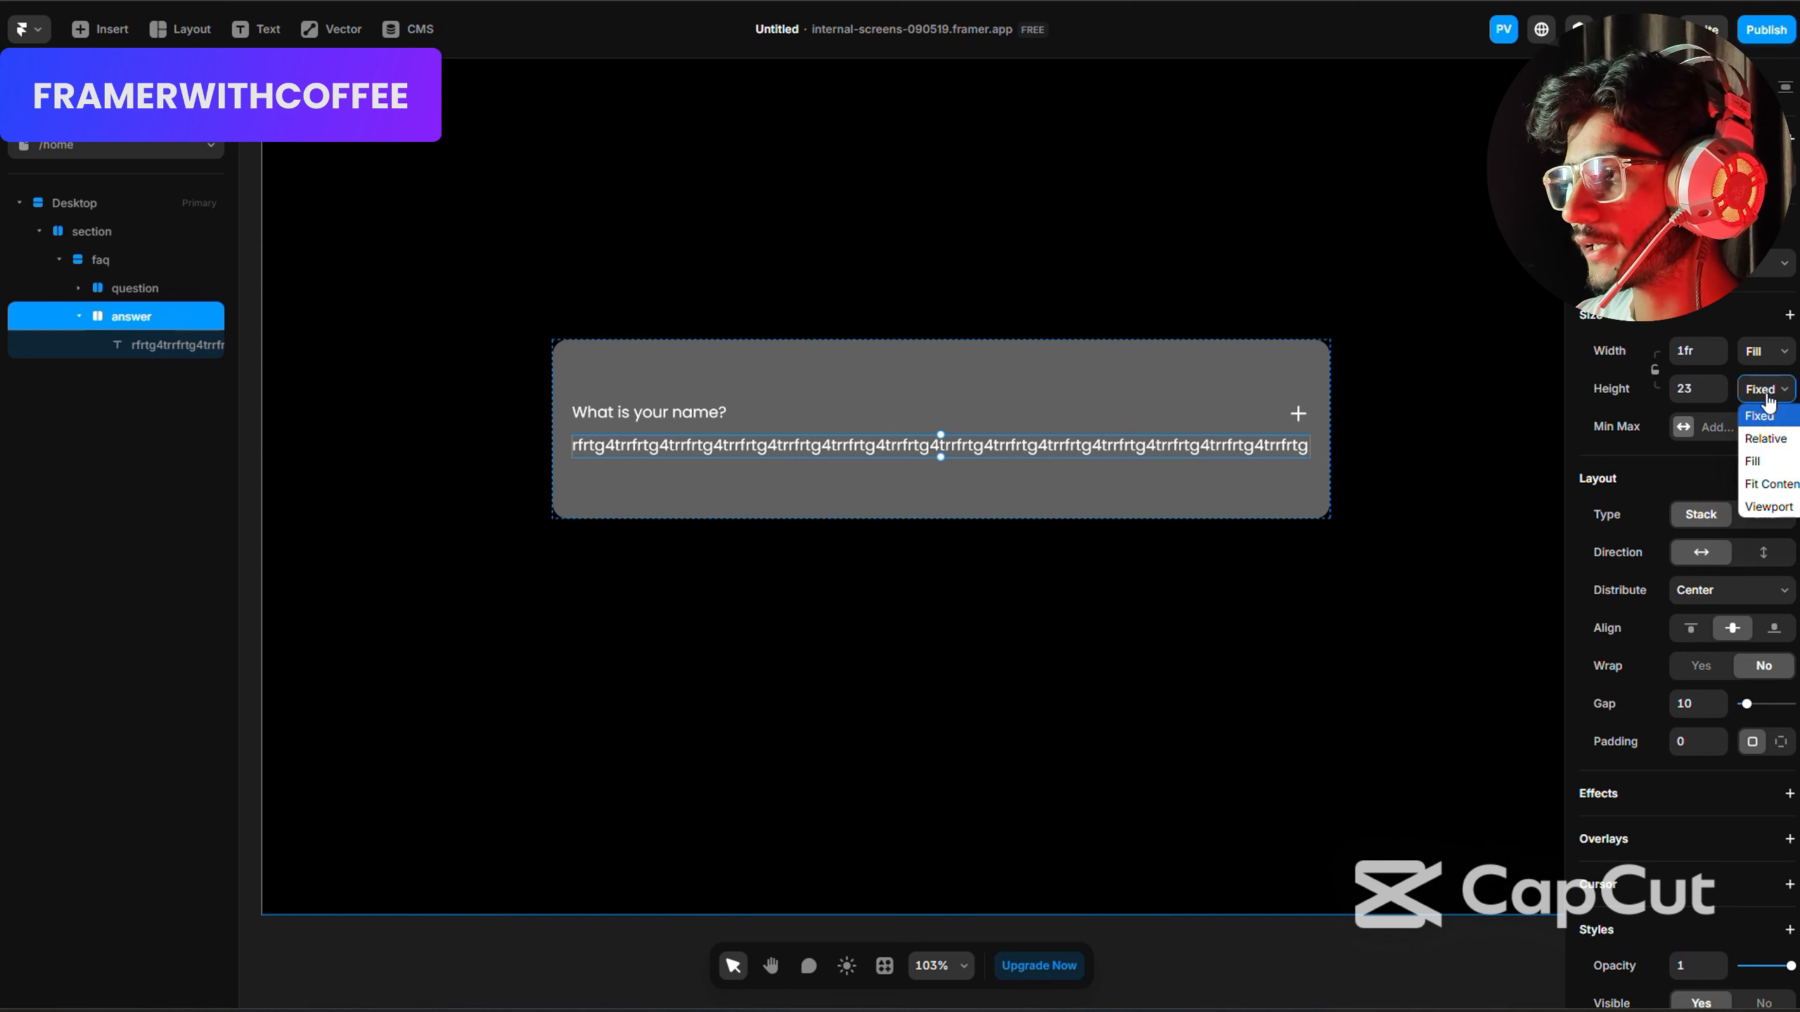
left_click(1762, 481)
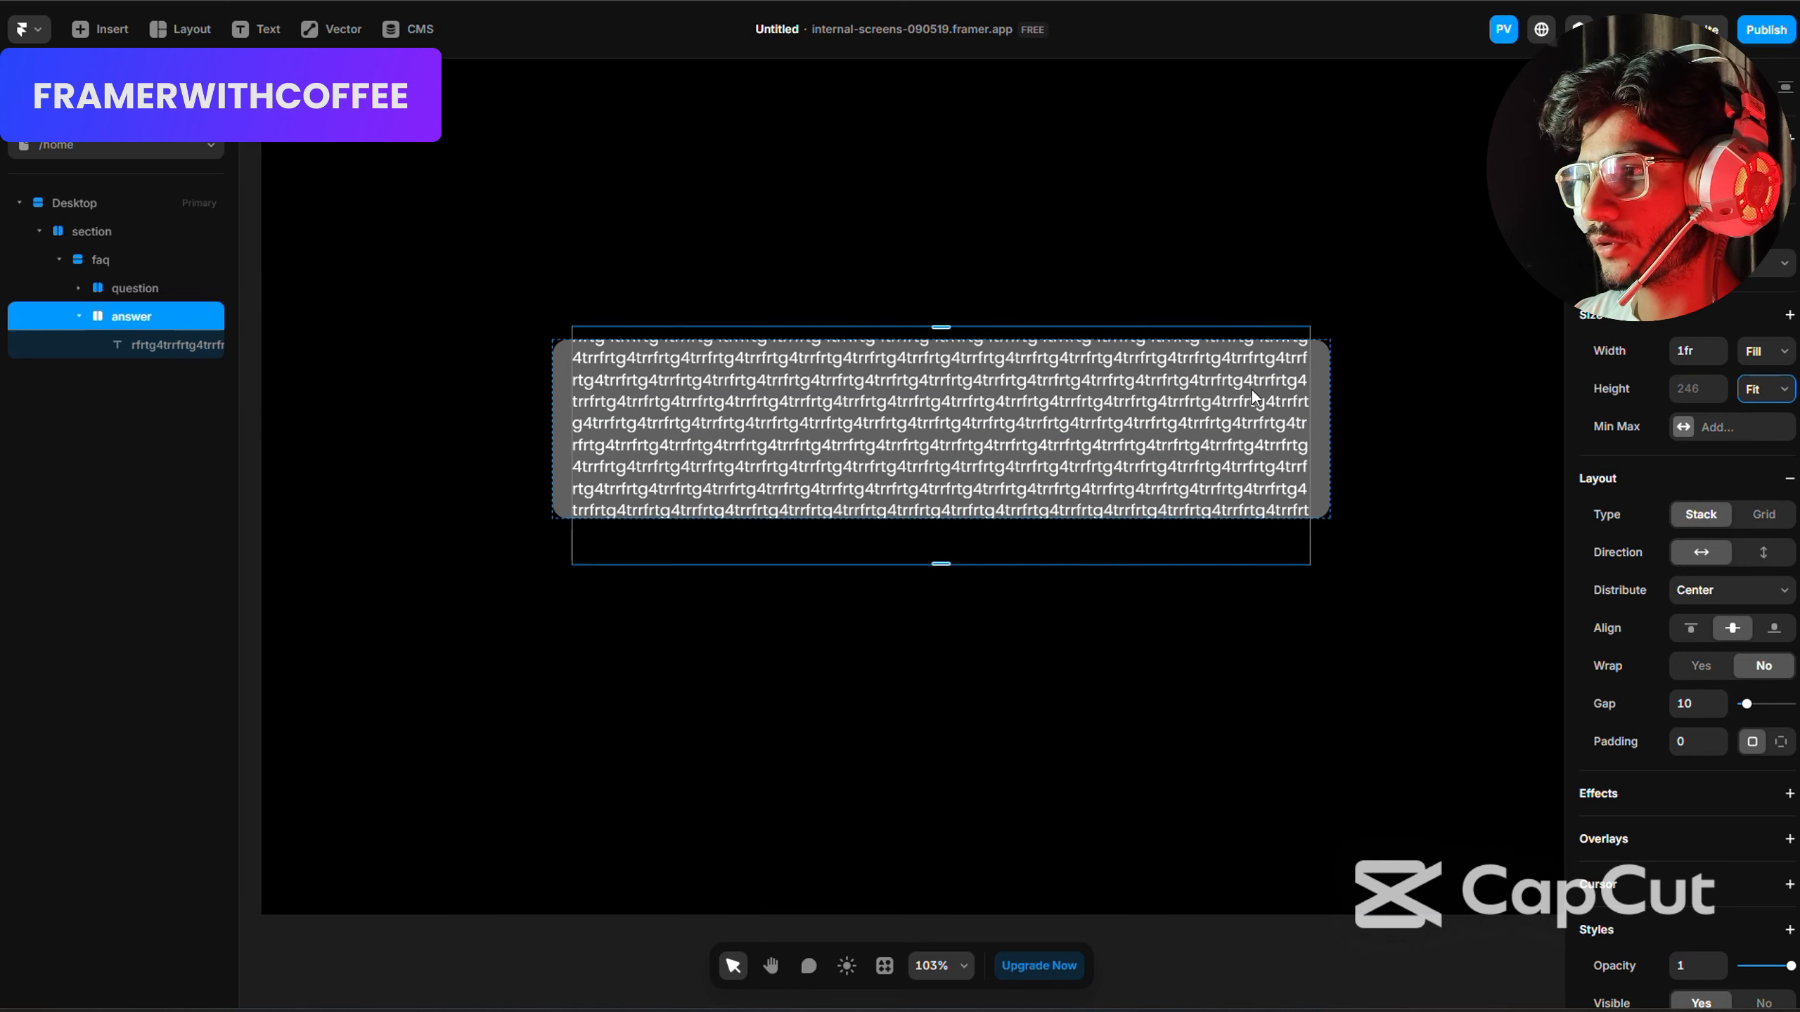
left_click(1316, 386)
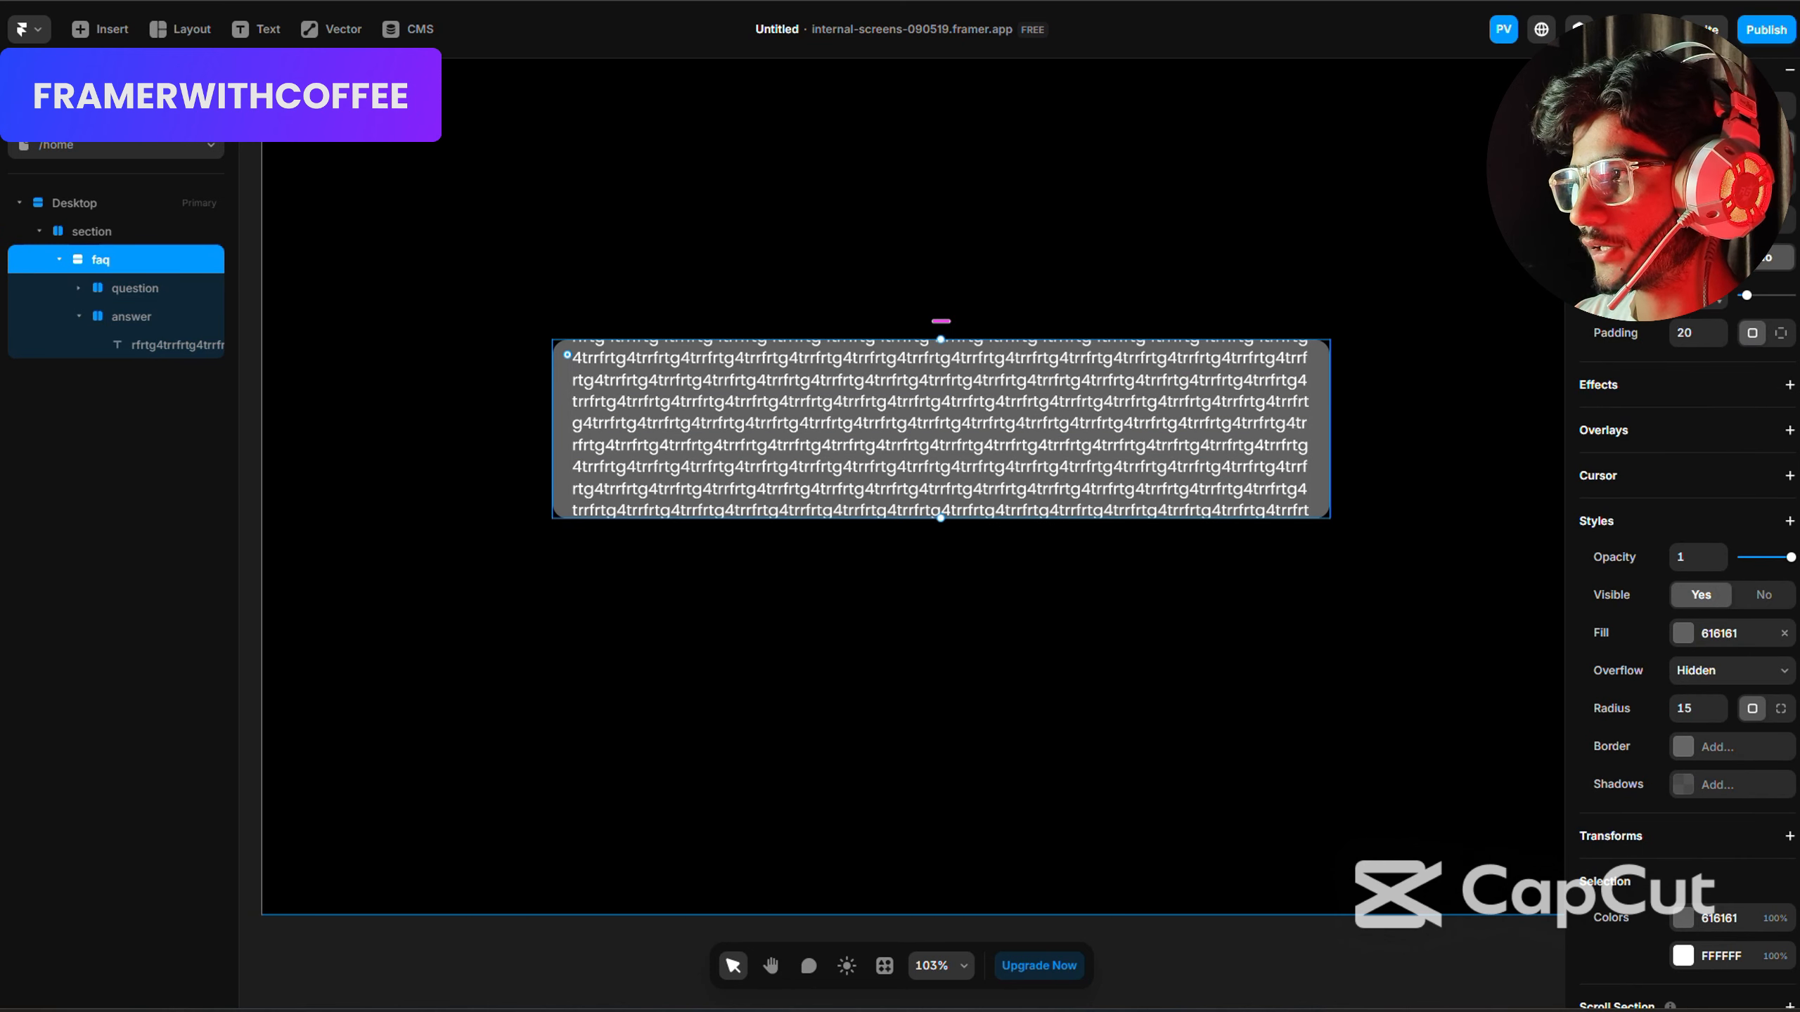
left_click(1765, 388)
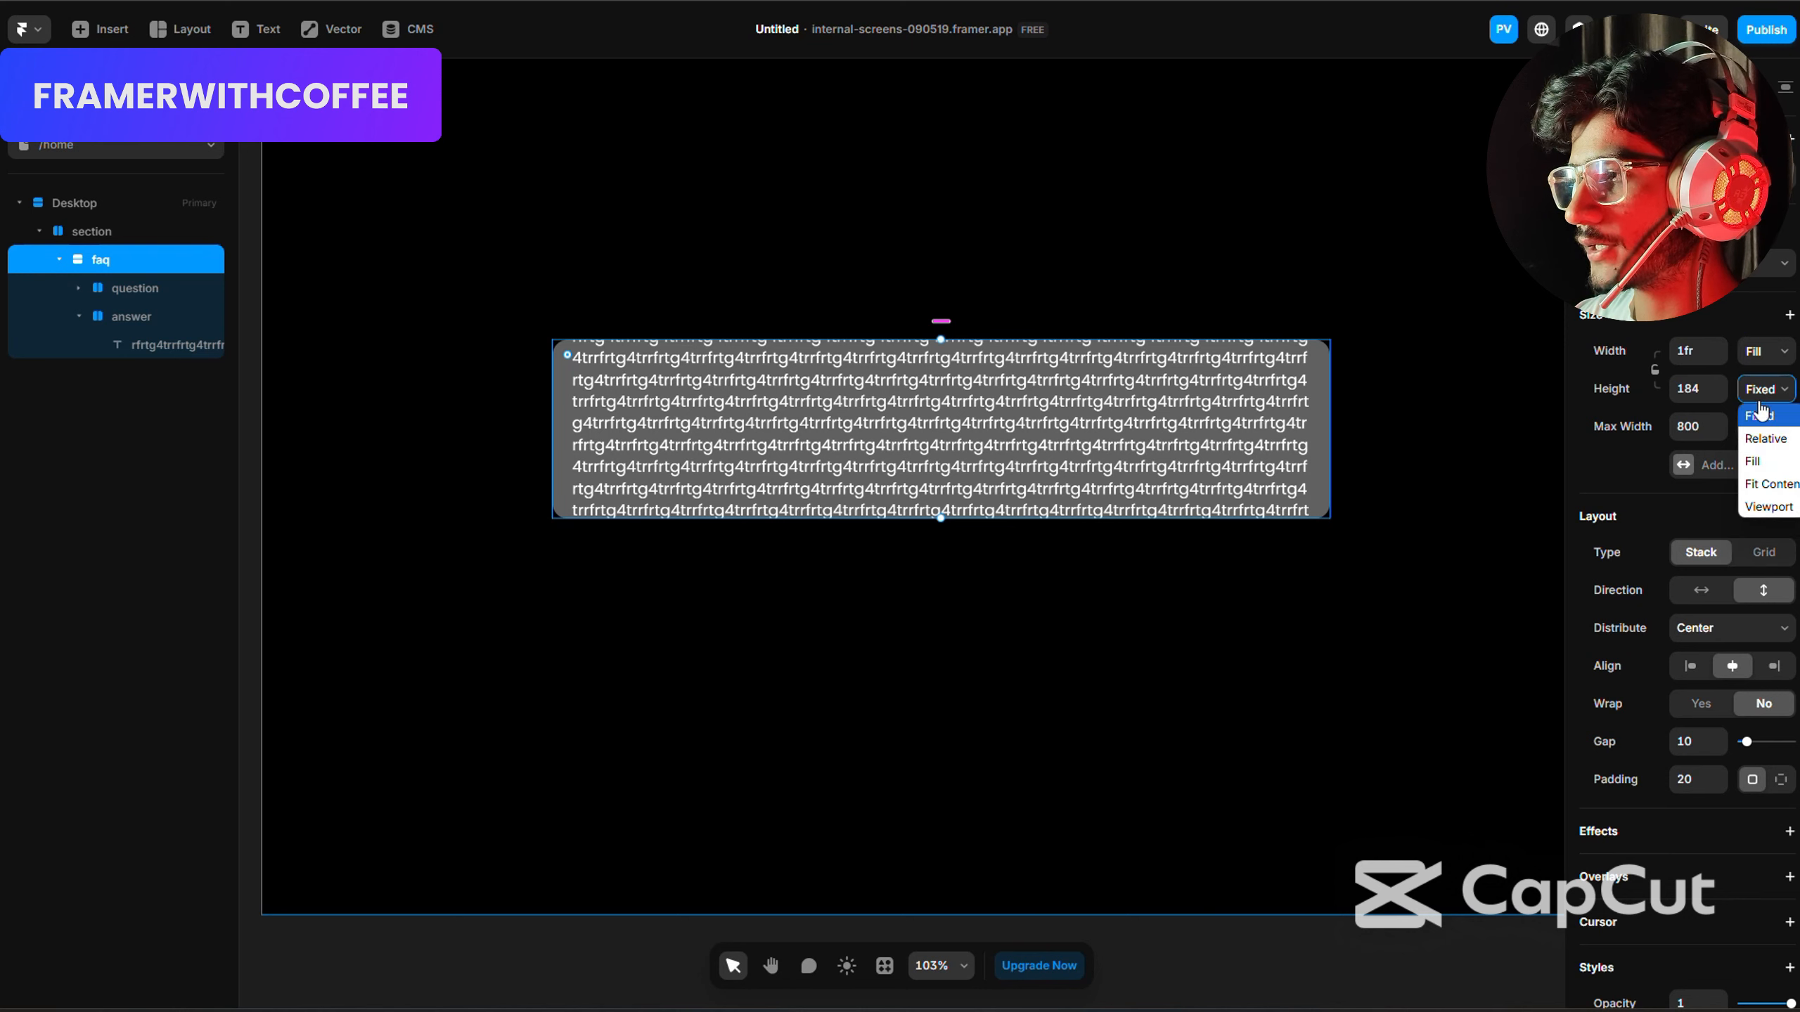
left_click(1768, 486)
Reduce the answer text's font size to 12 px.
left_click(1036, 441)
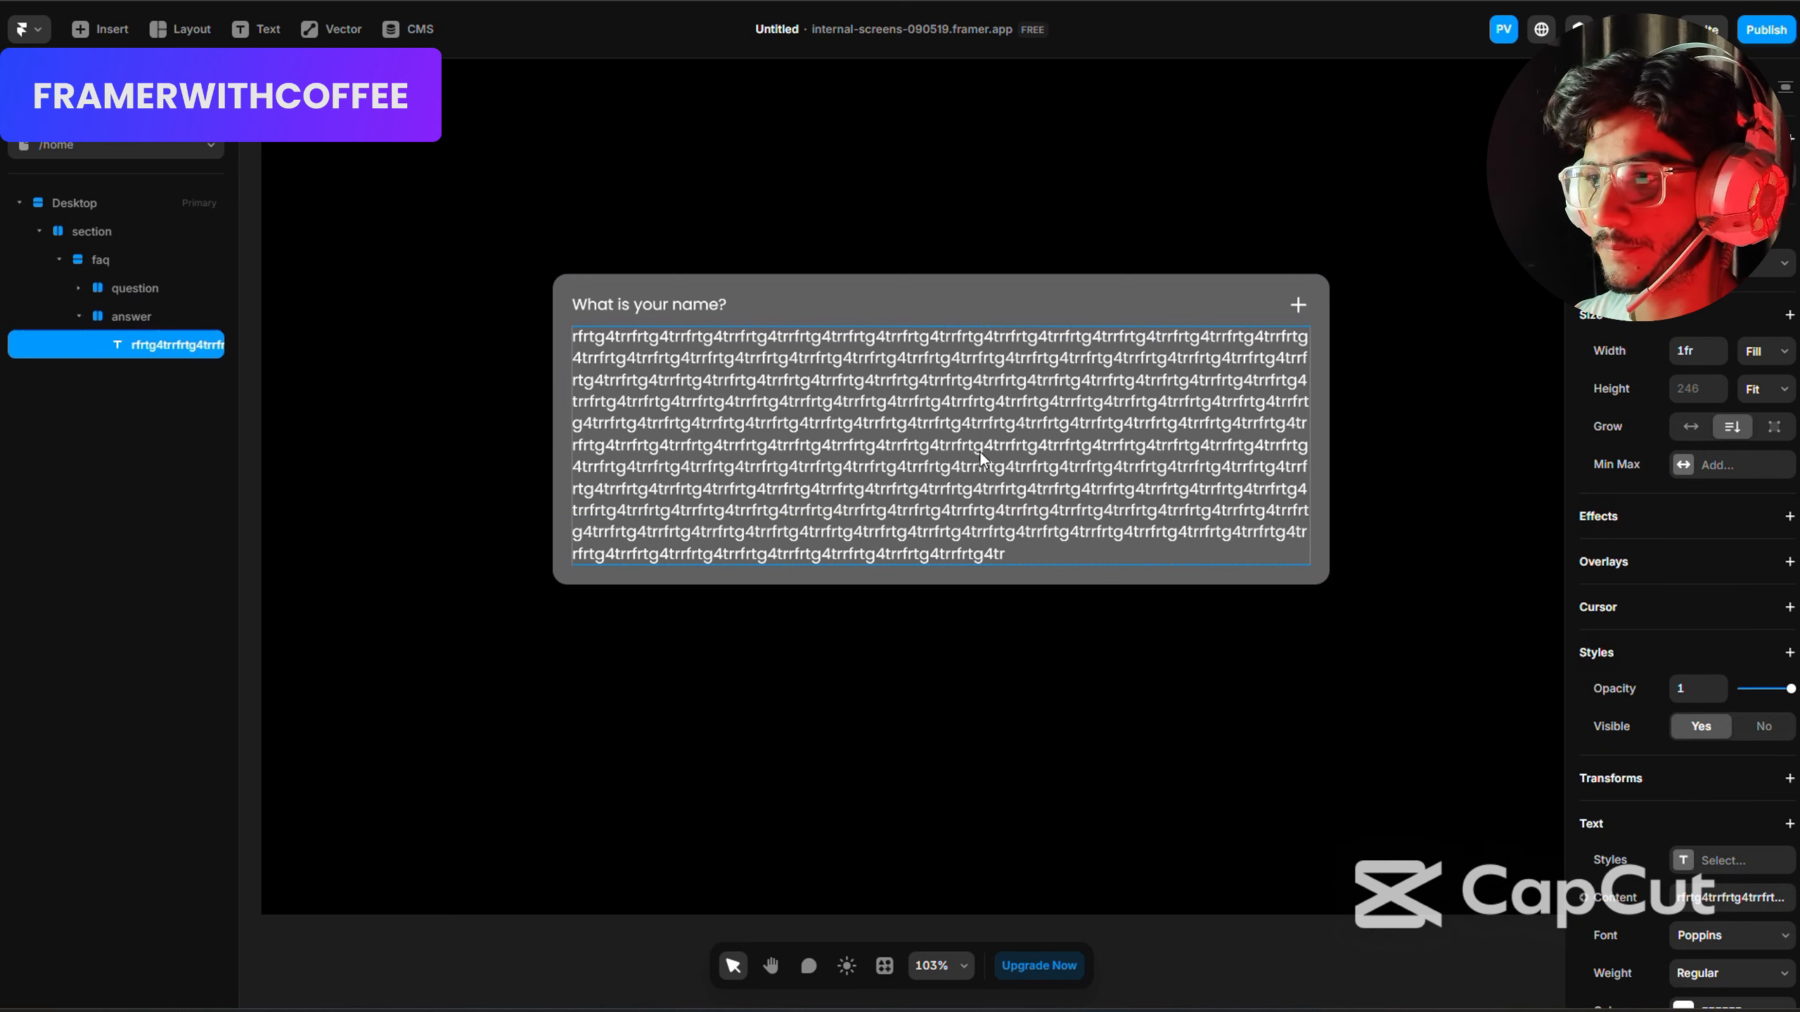
scroll(1747, 684, "down", 5)
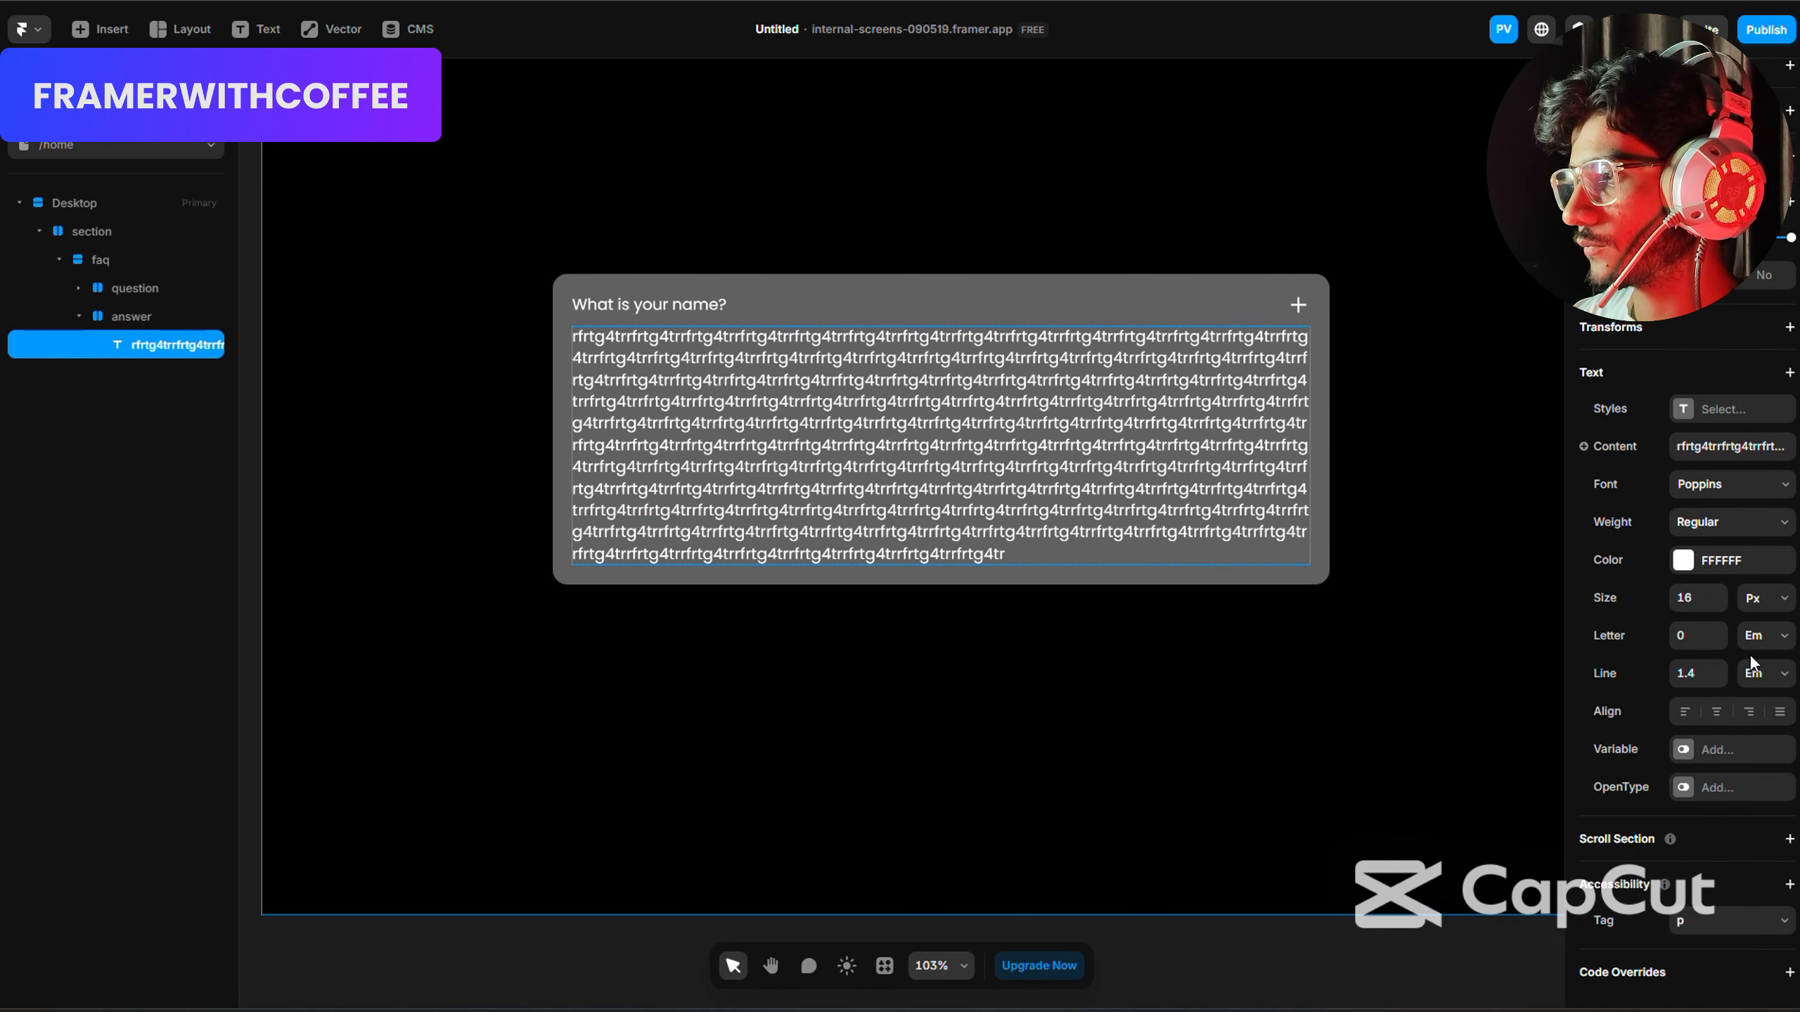
left_click(1718, 605)
left_click(1717, 605)
left_click(1717, 605)
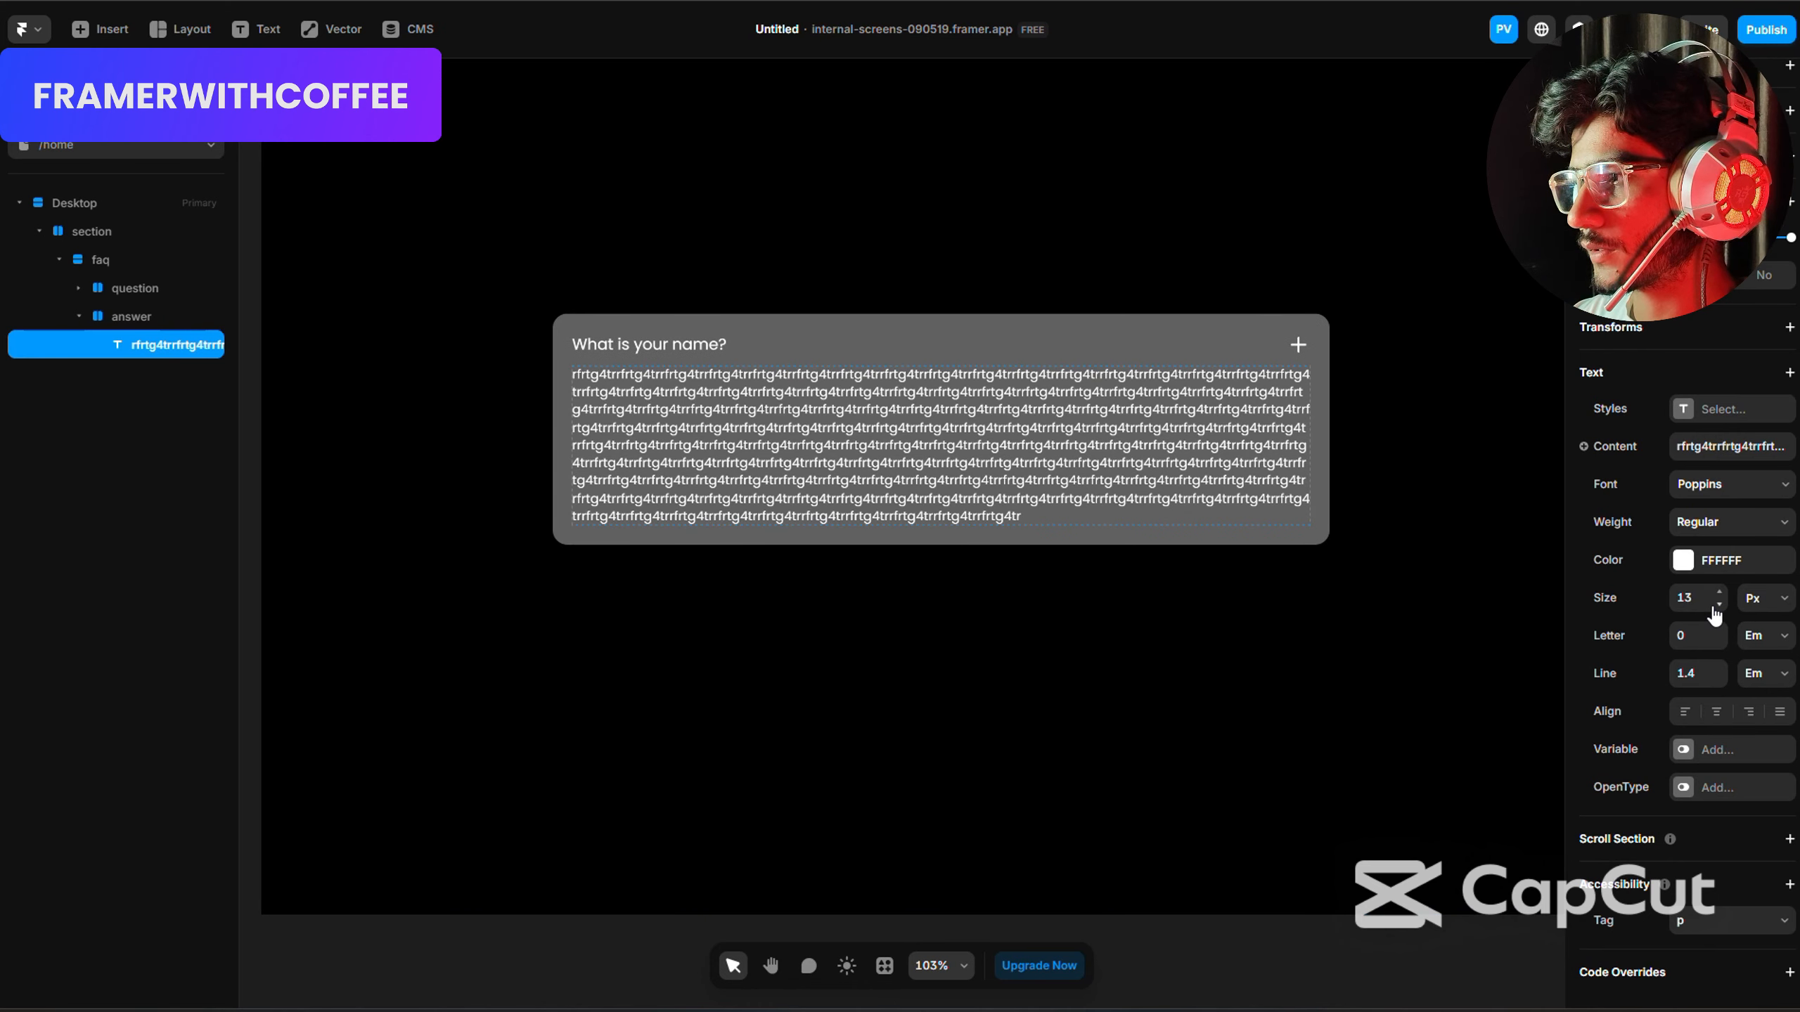
left_click(1717, 605)
left_click(1406, 527)
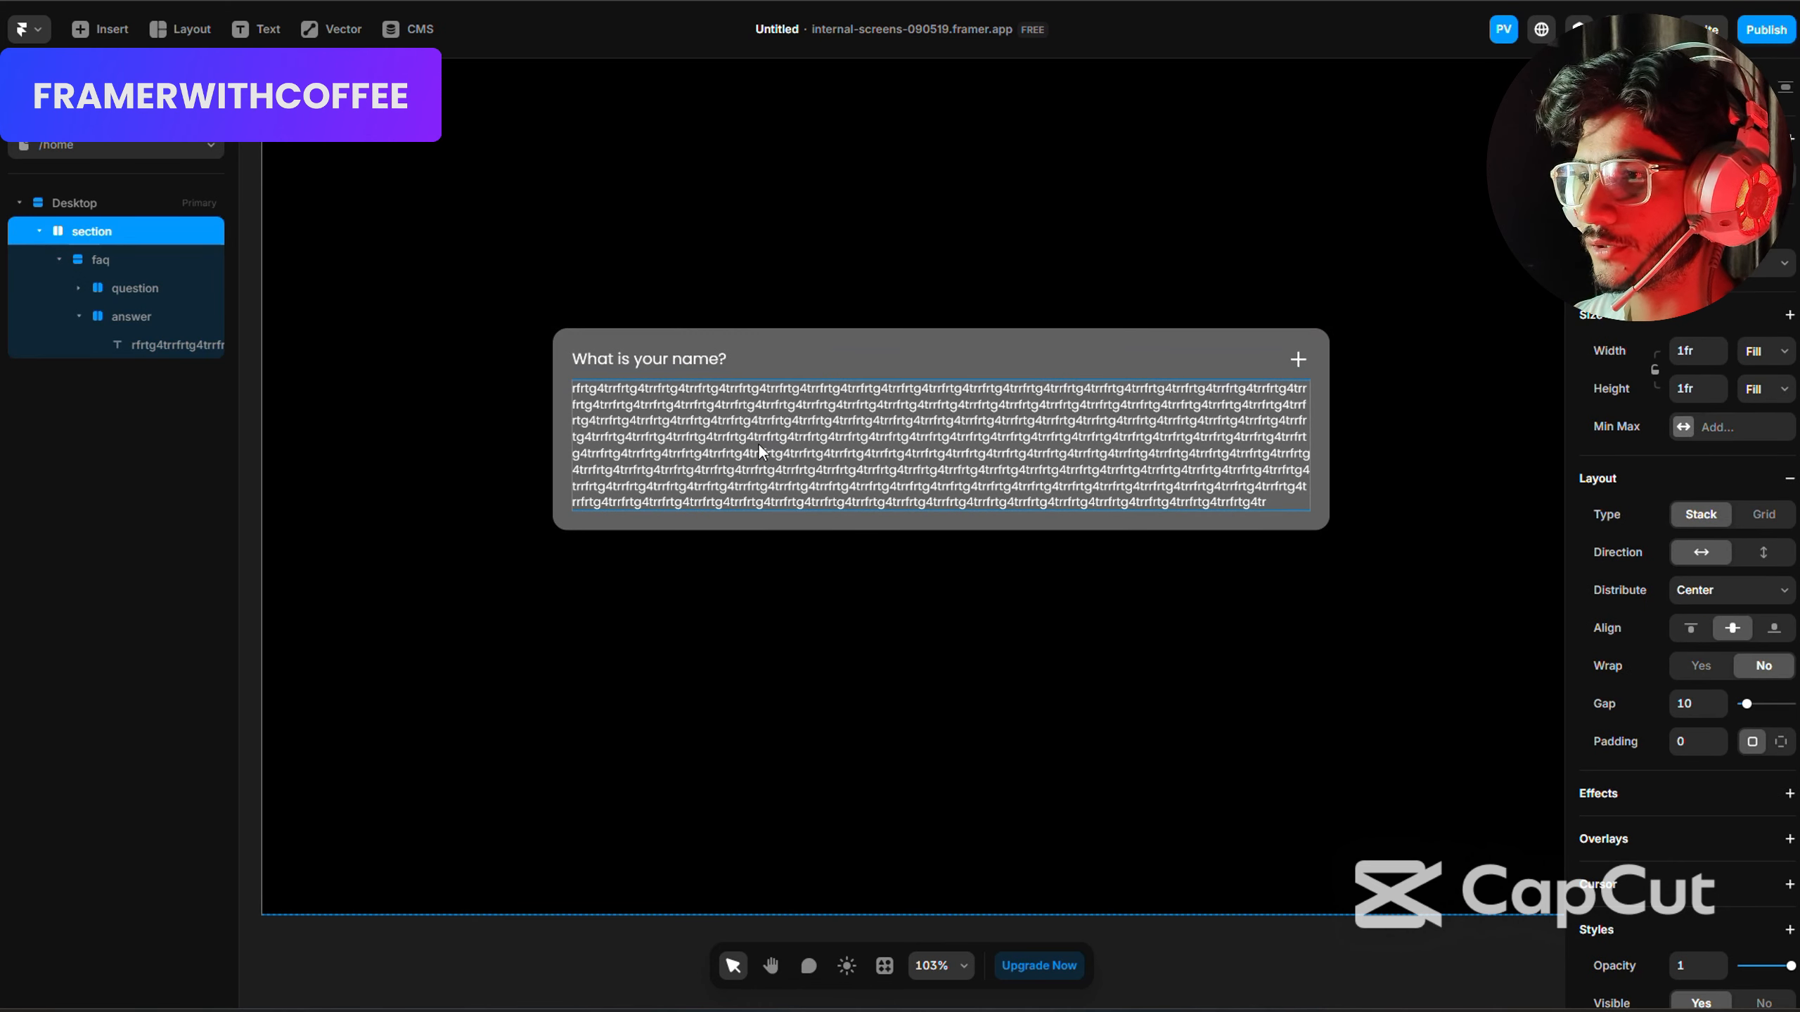
Create a component named "faq" from the whole faq stack.
left_click(708, 337)
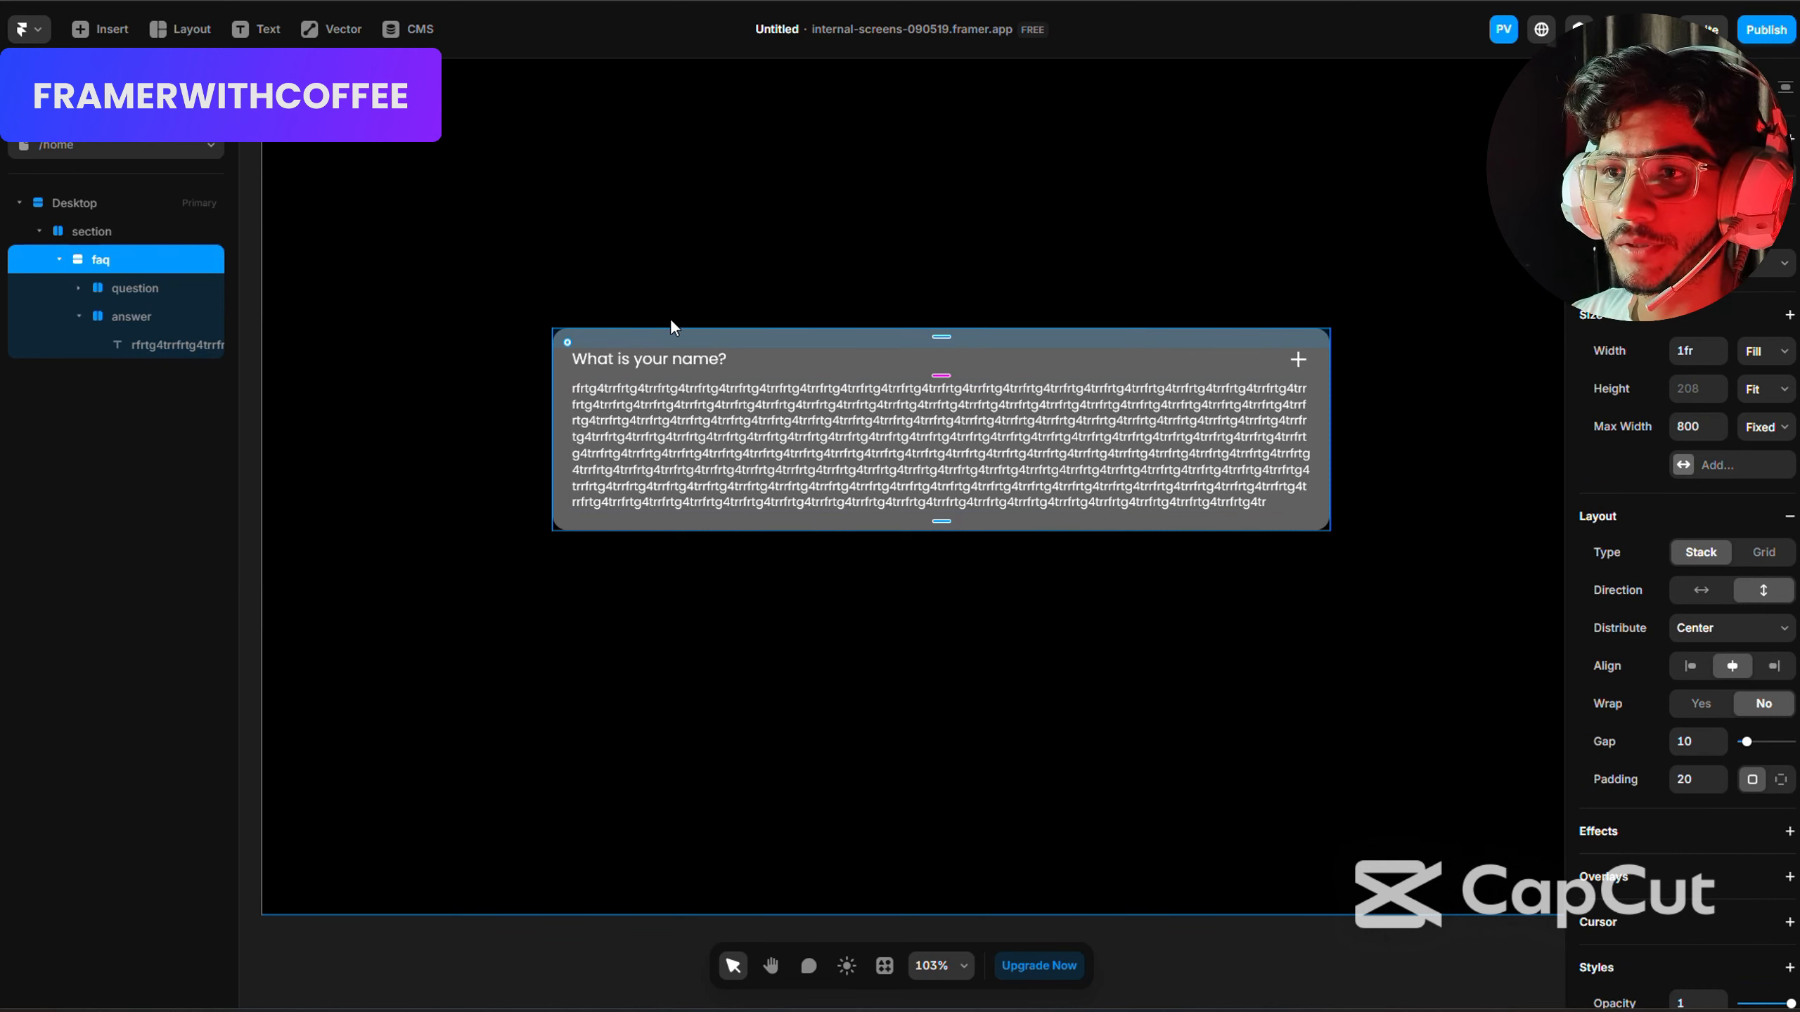
left_click(59, 259)
right_click(107, 260)
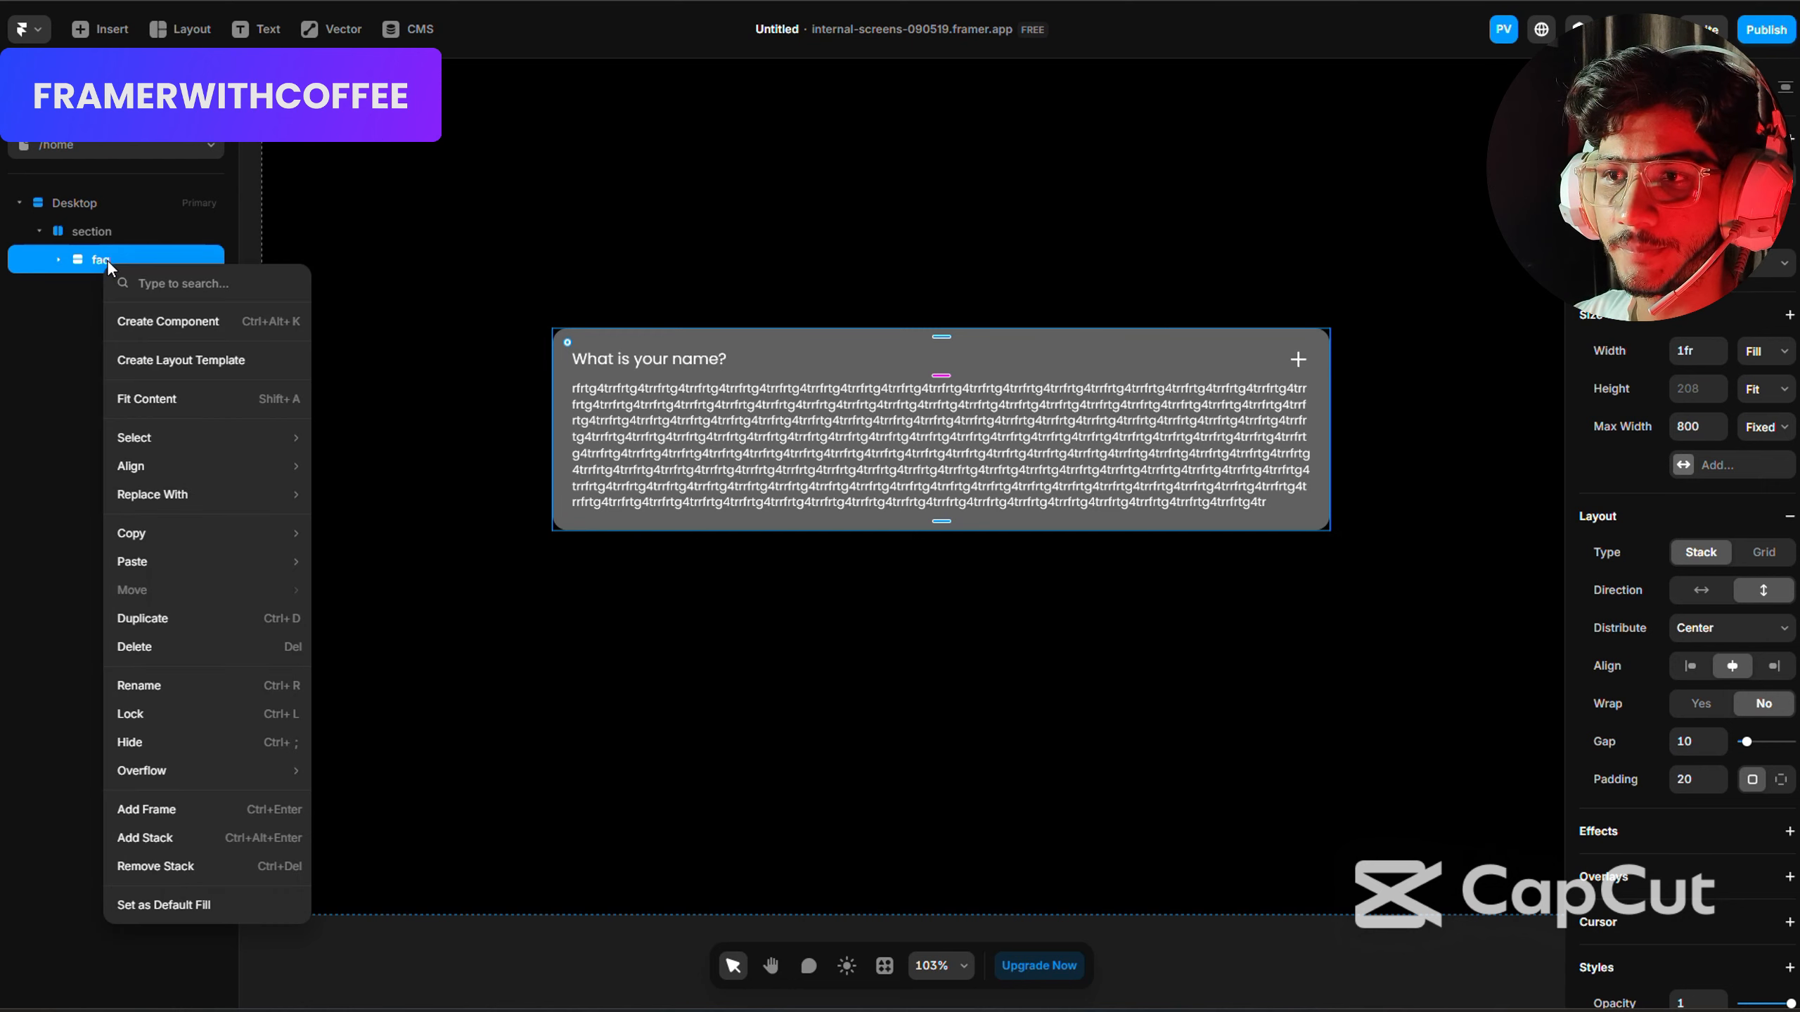
left_click(168, 321)
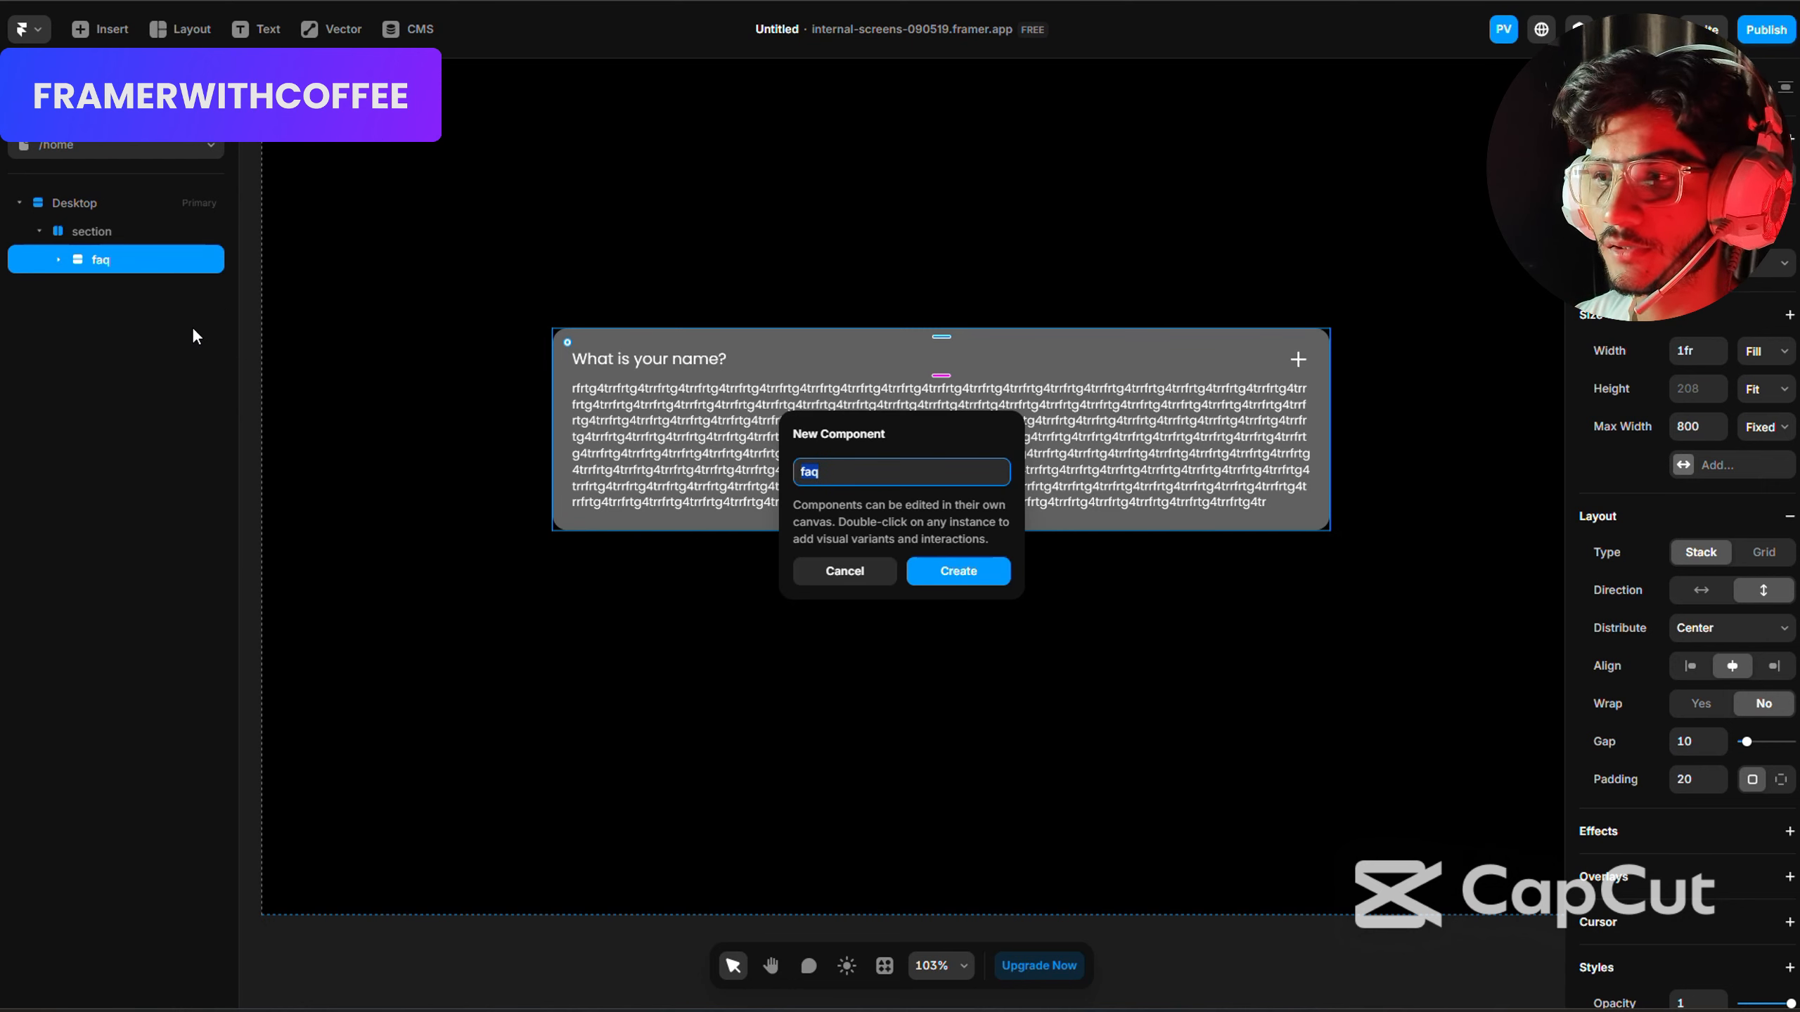
left_click(957, 570)
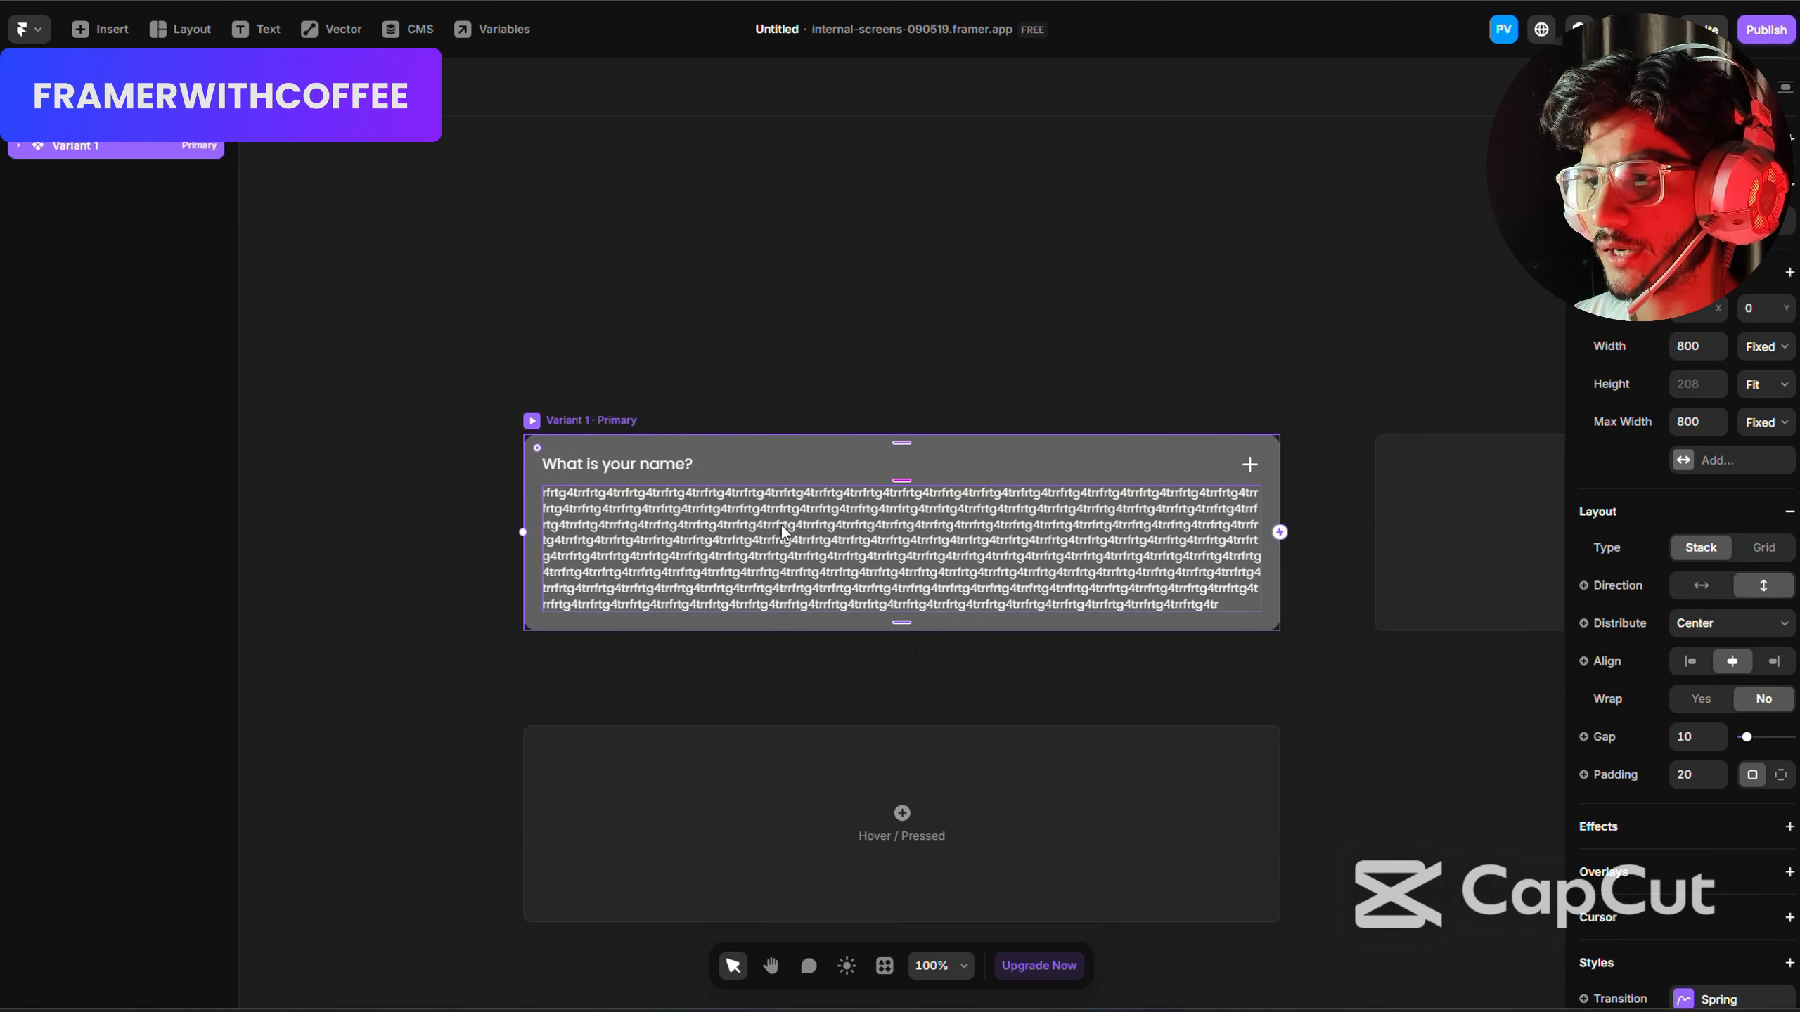
Set the answer stack's visibility to No in Variant 1 of the faq component.
left_click(580, 528)
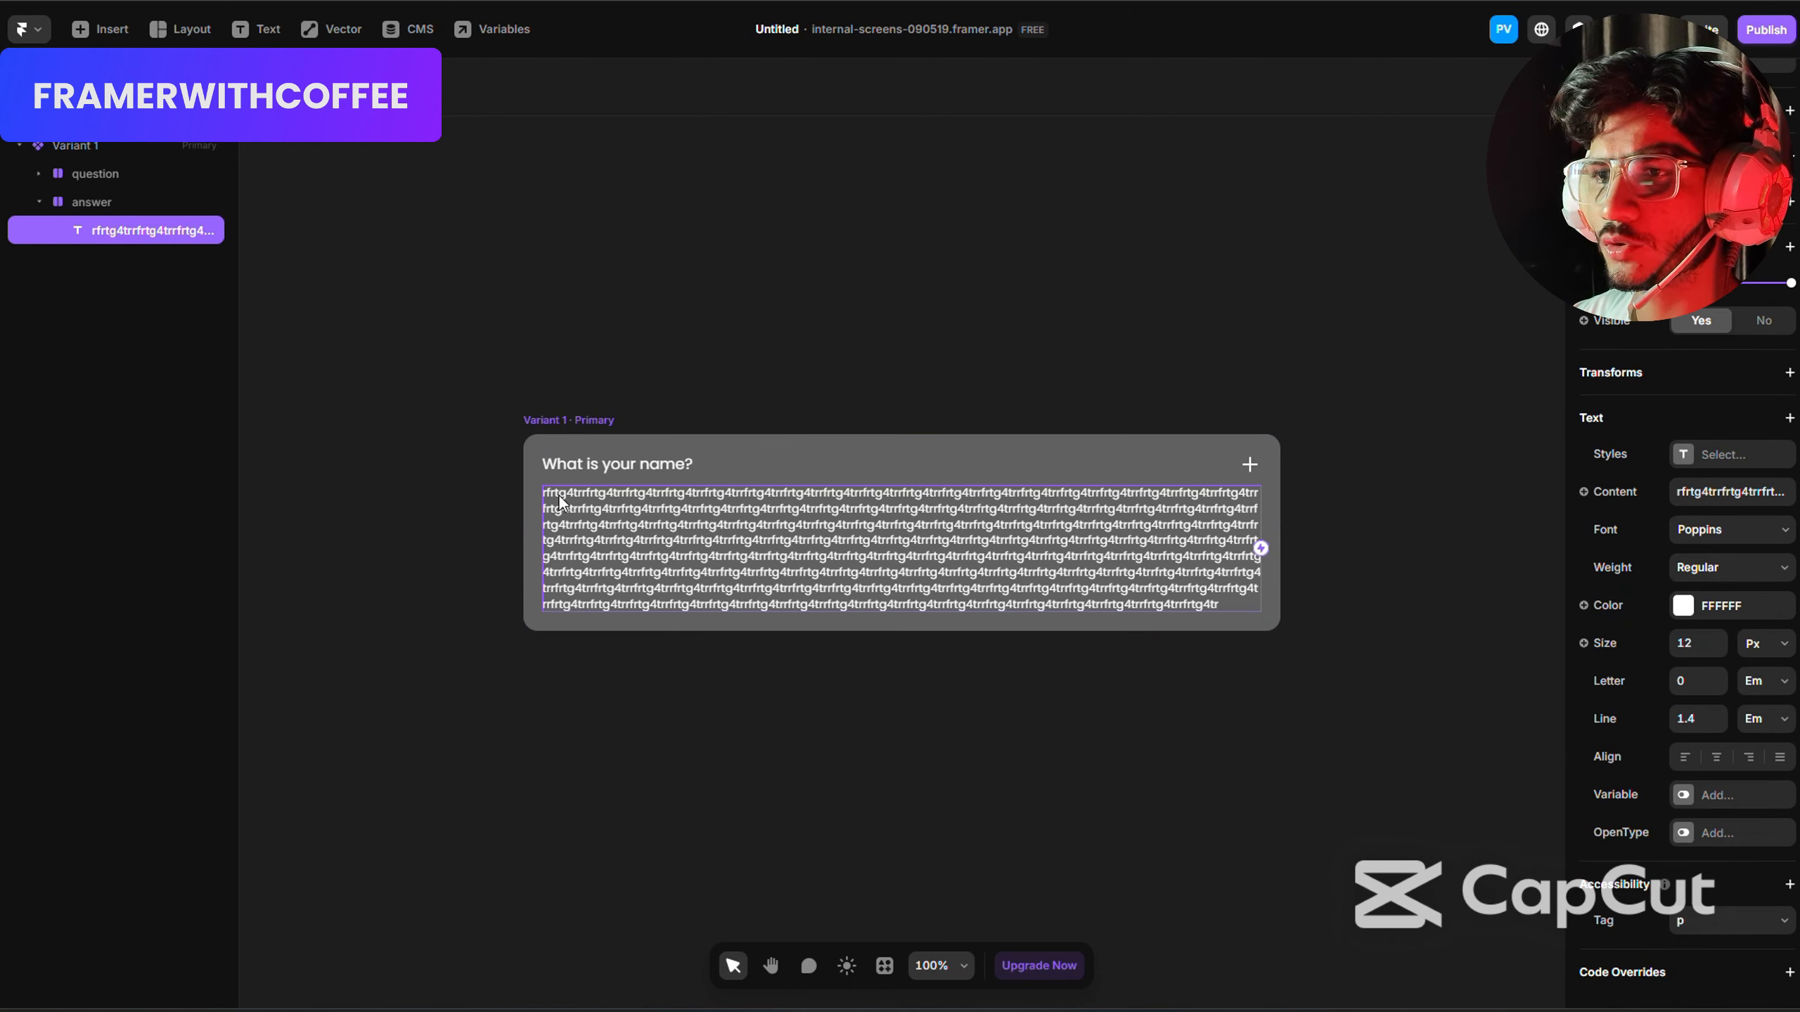
left_click(39, 203)
left_click(100, 205)
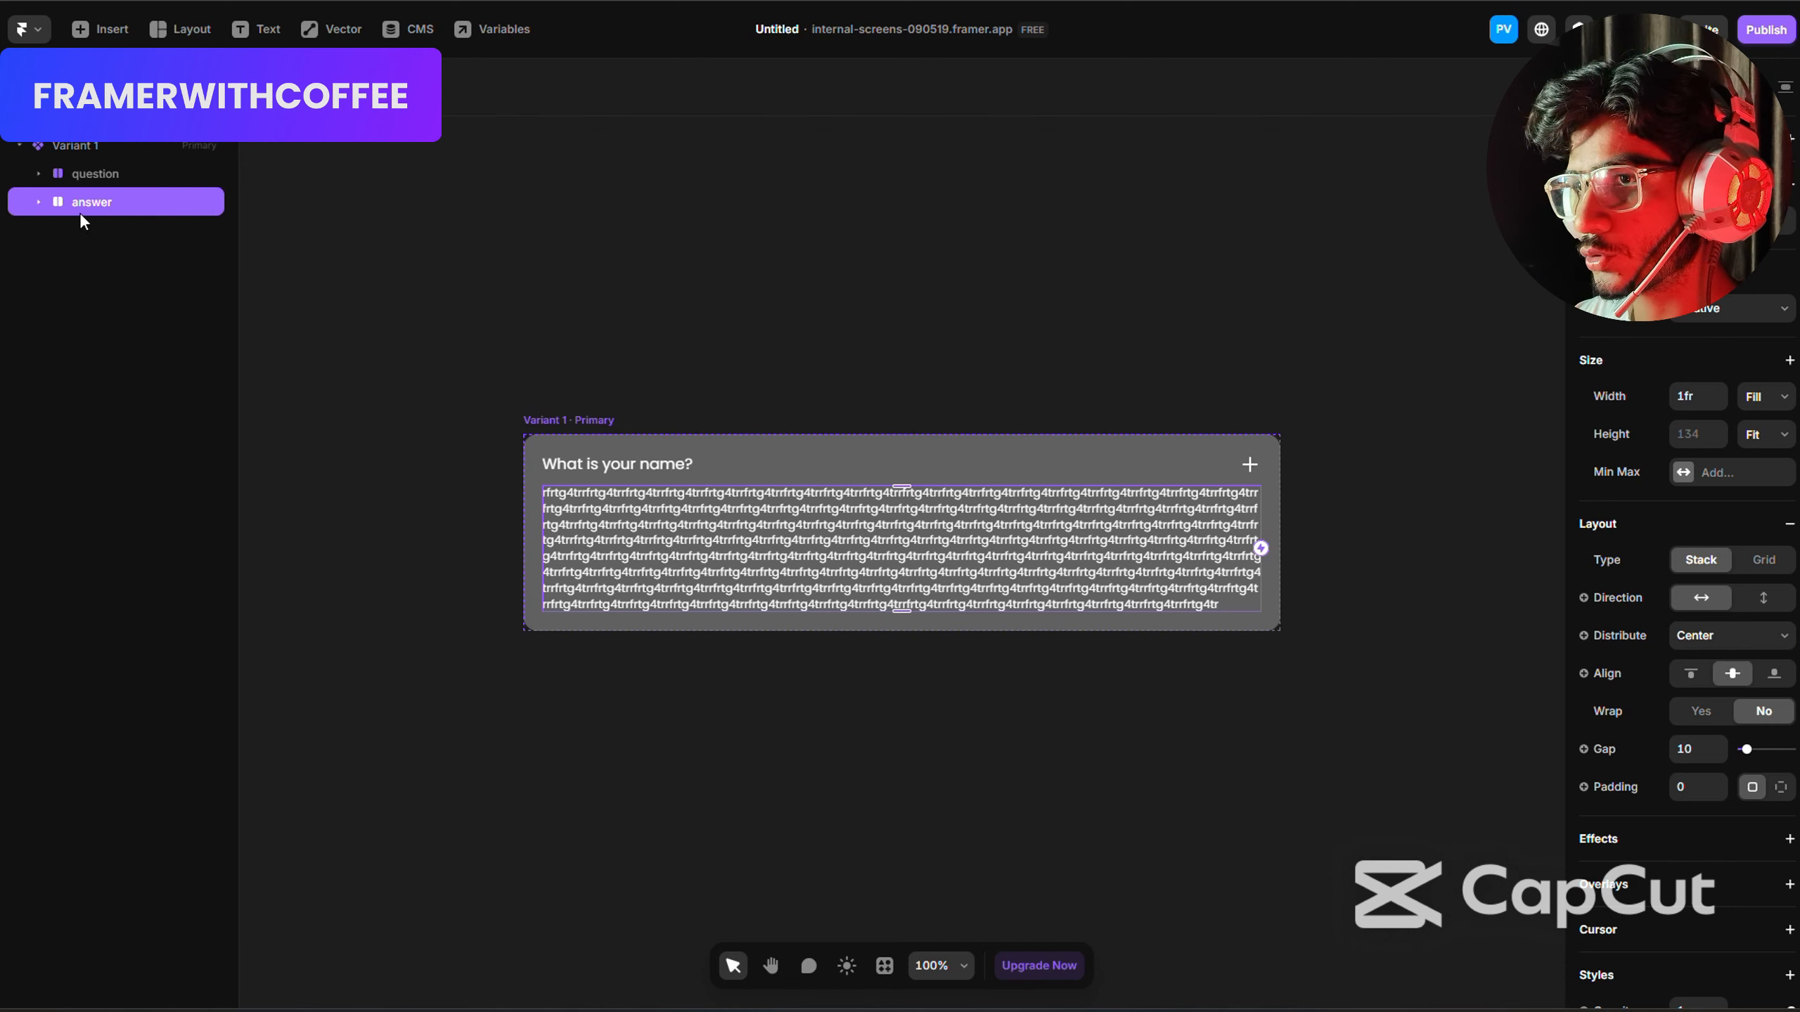
scroll(1651, 473, "down", 7)
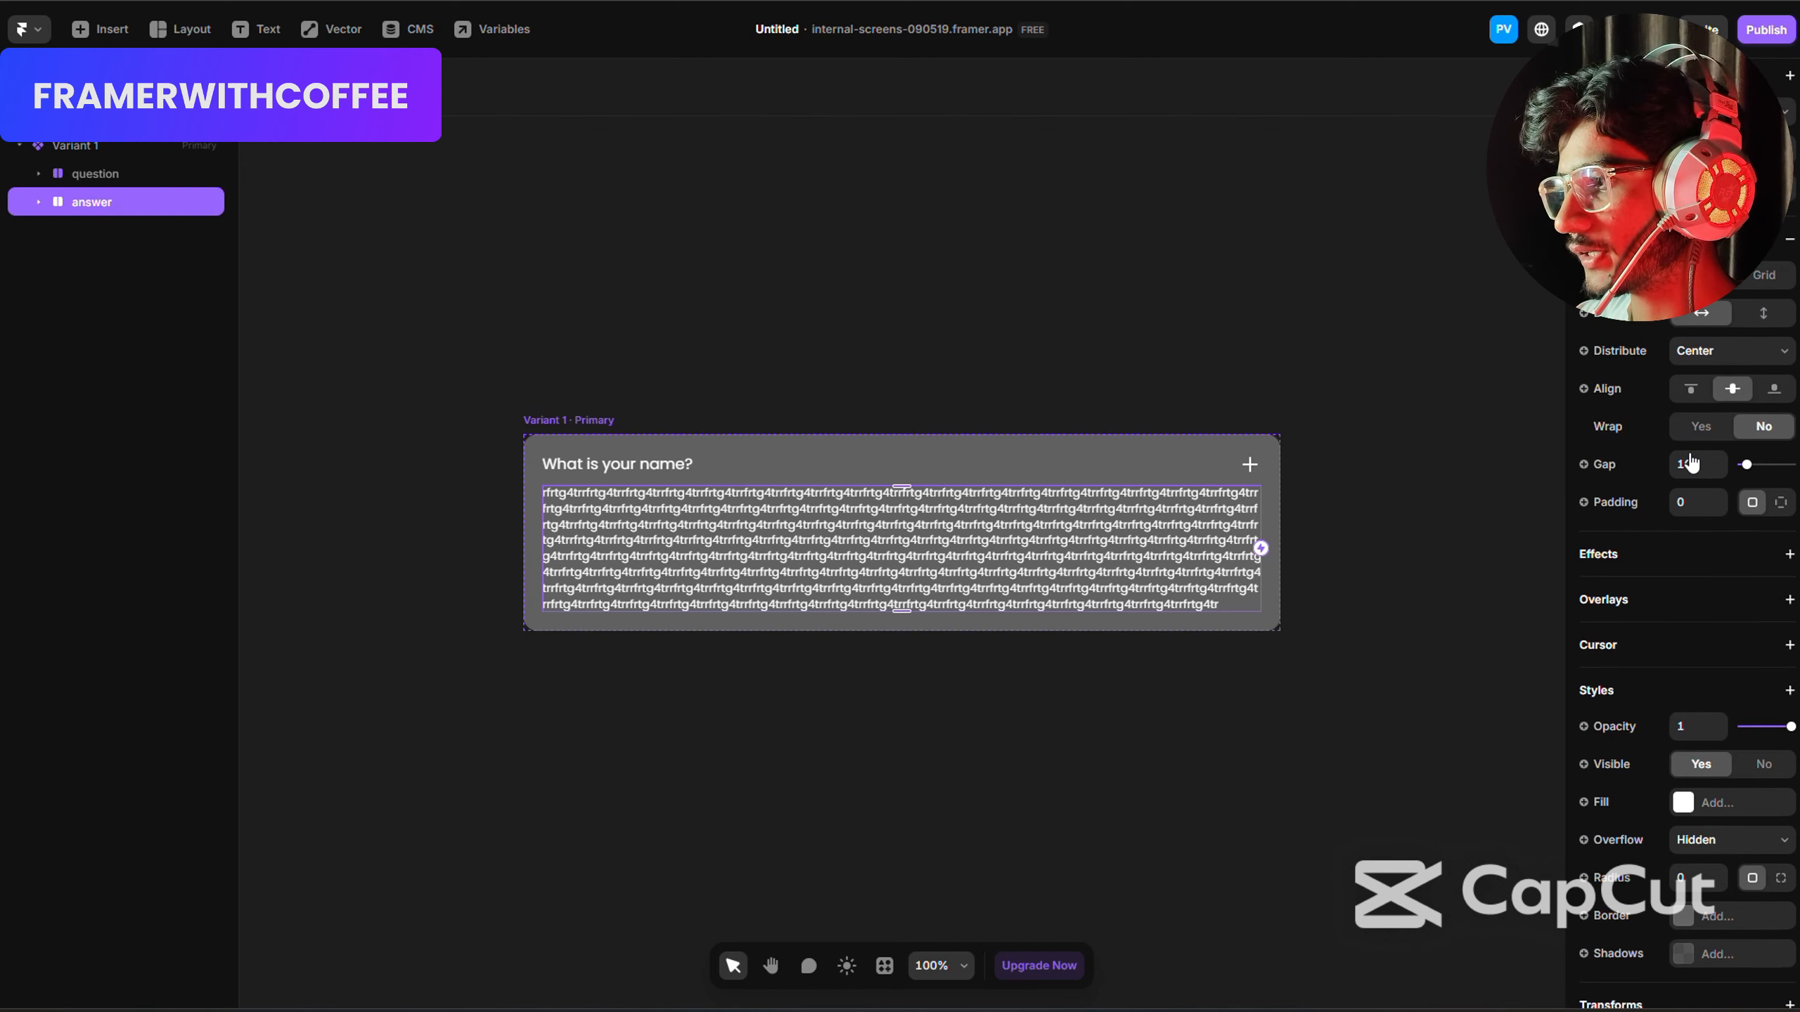
left_click(1754, 580)
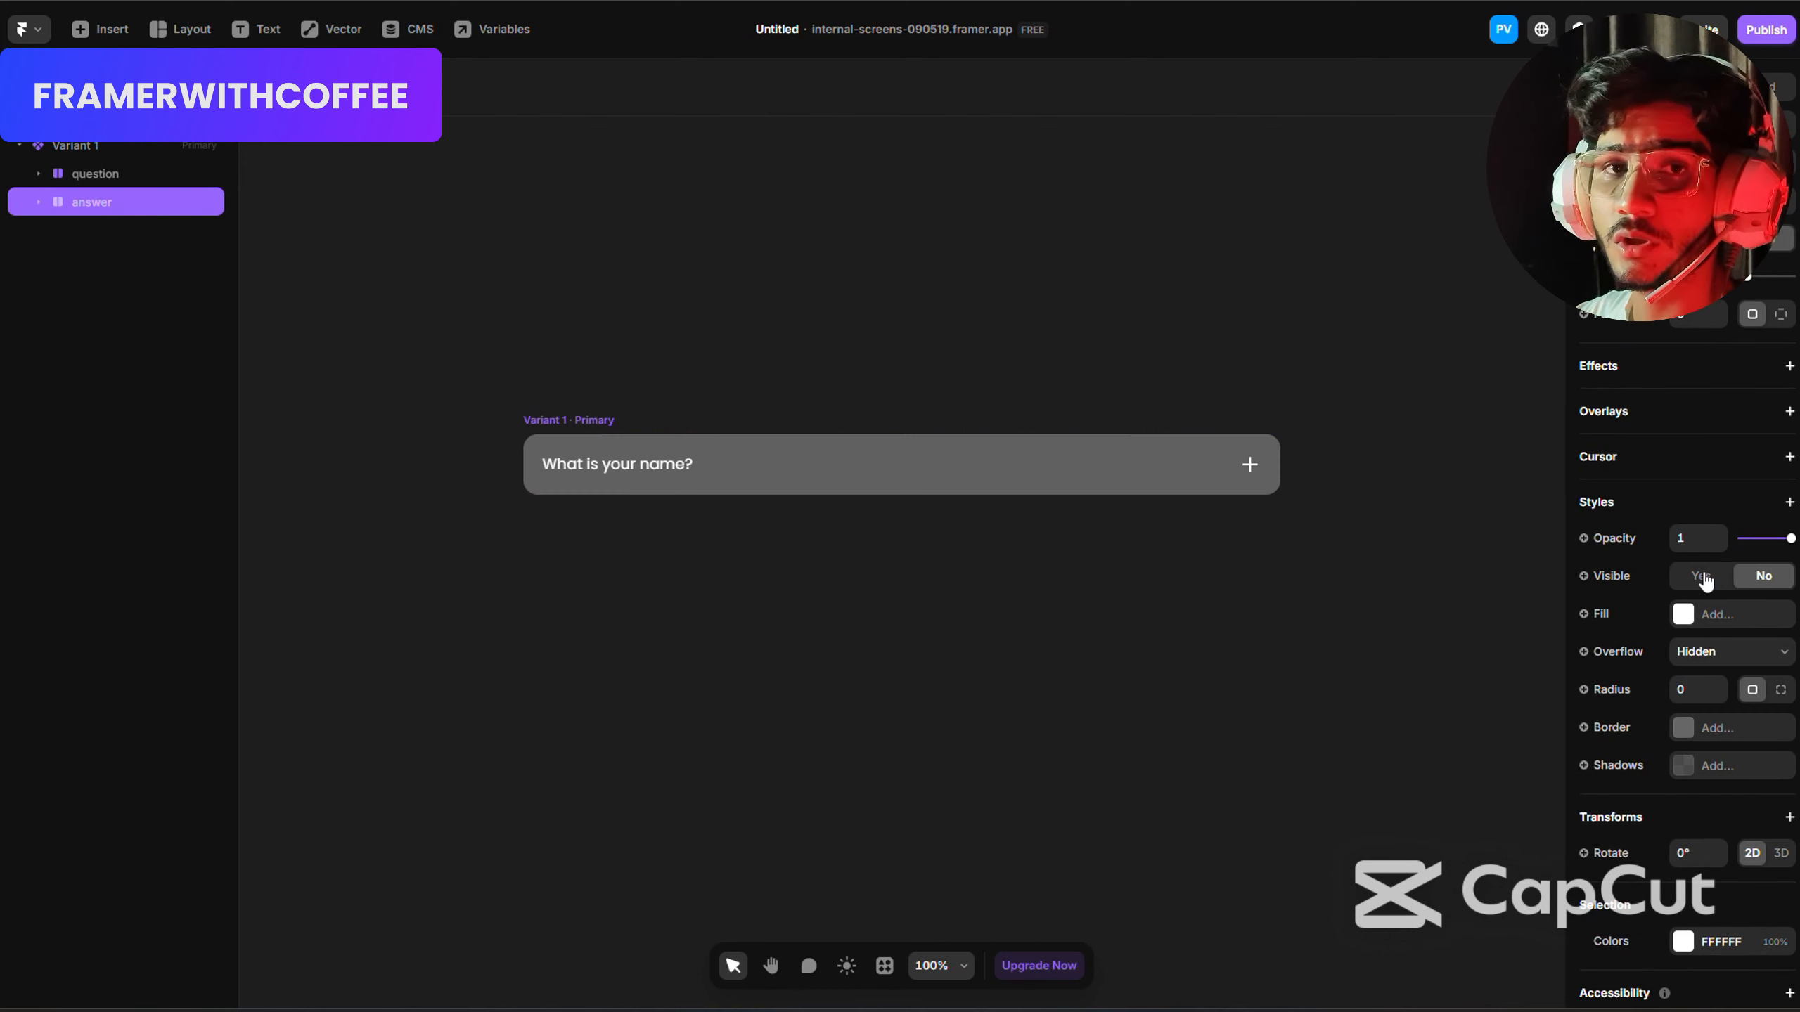
Add a second variant to the faq component and set its answer stack's visibility to Yes.
left_click(577, 419)
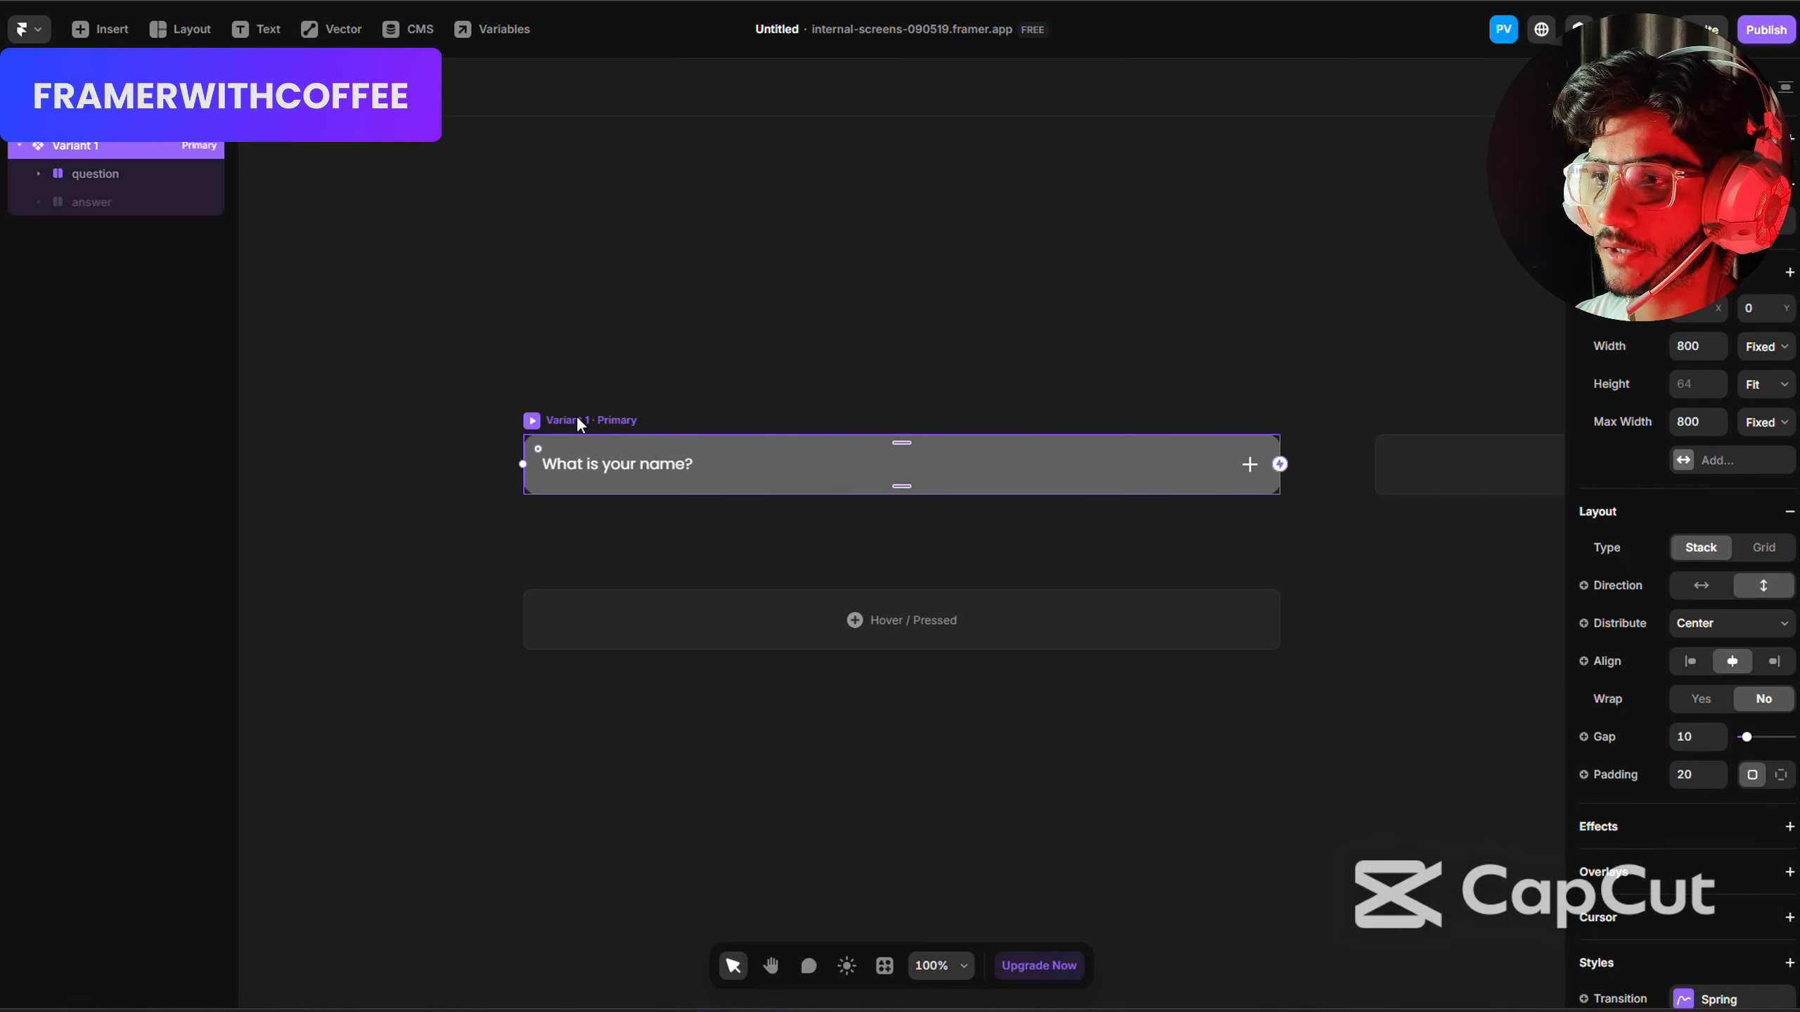
left_click(1350, 476)
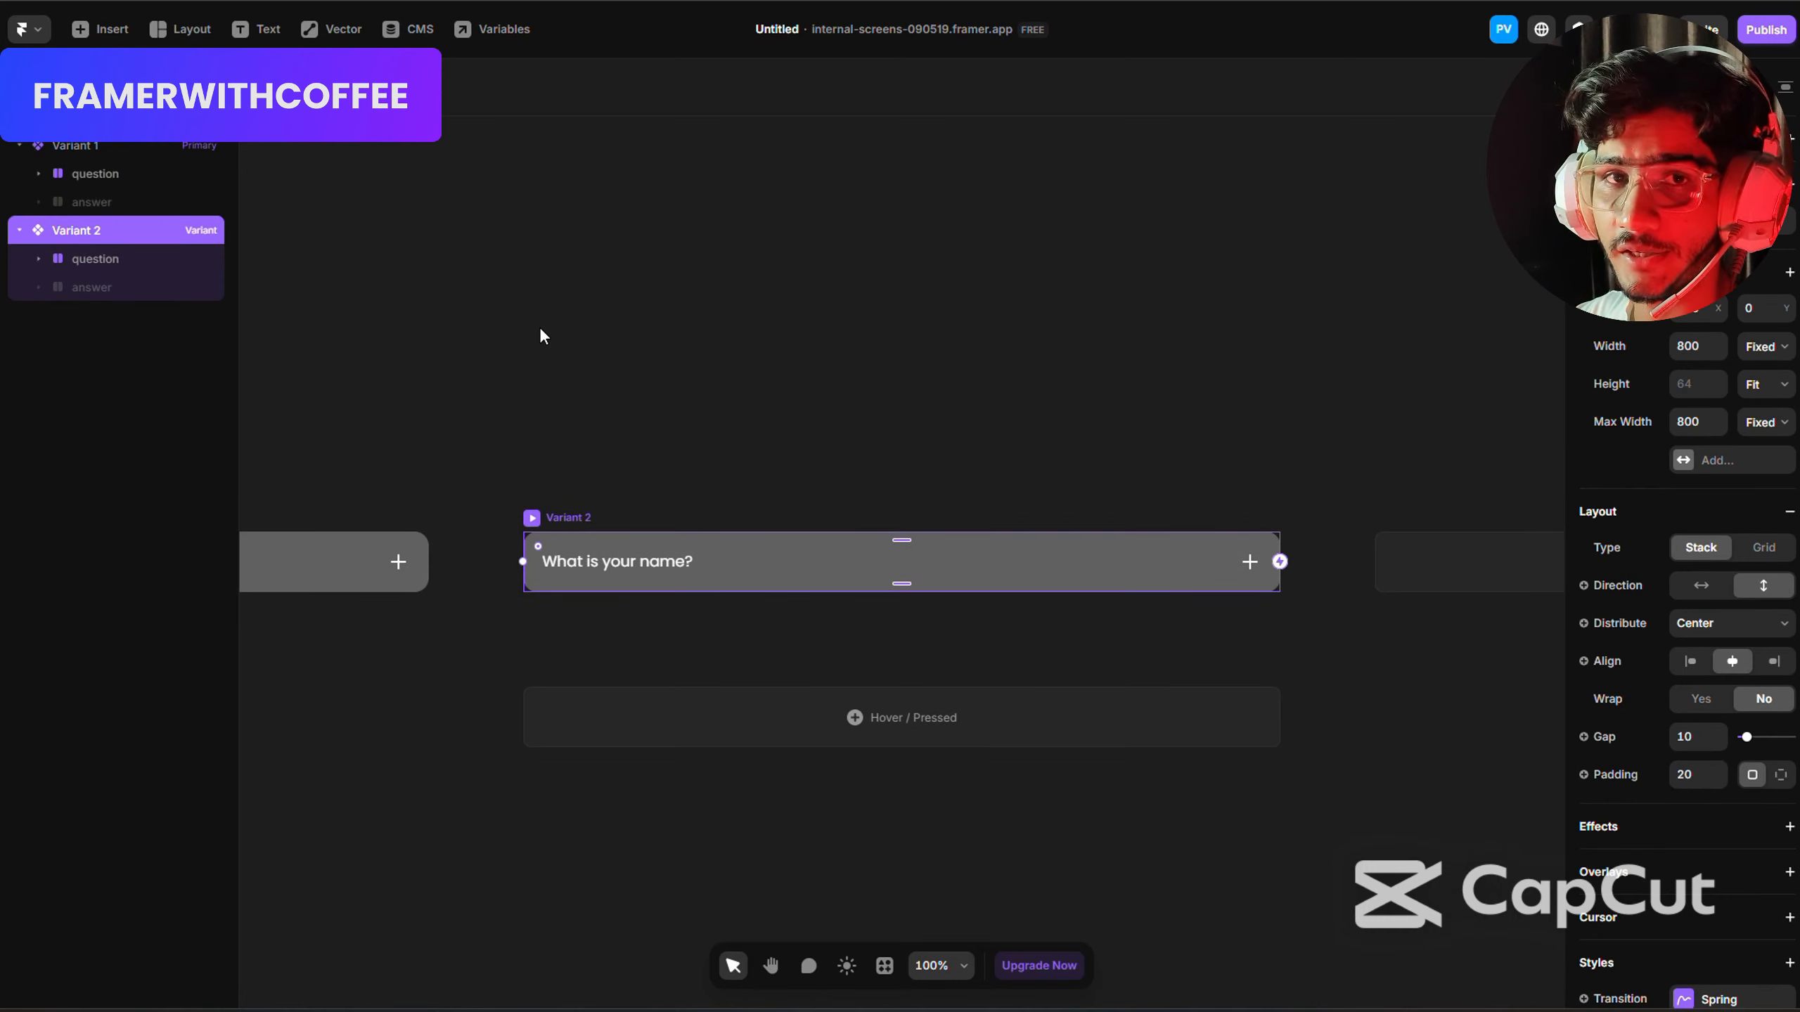
left_click(97, 287)
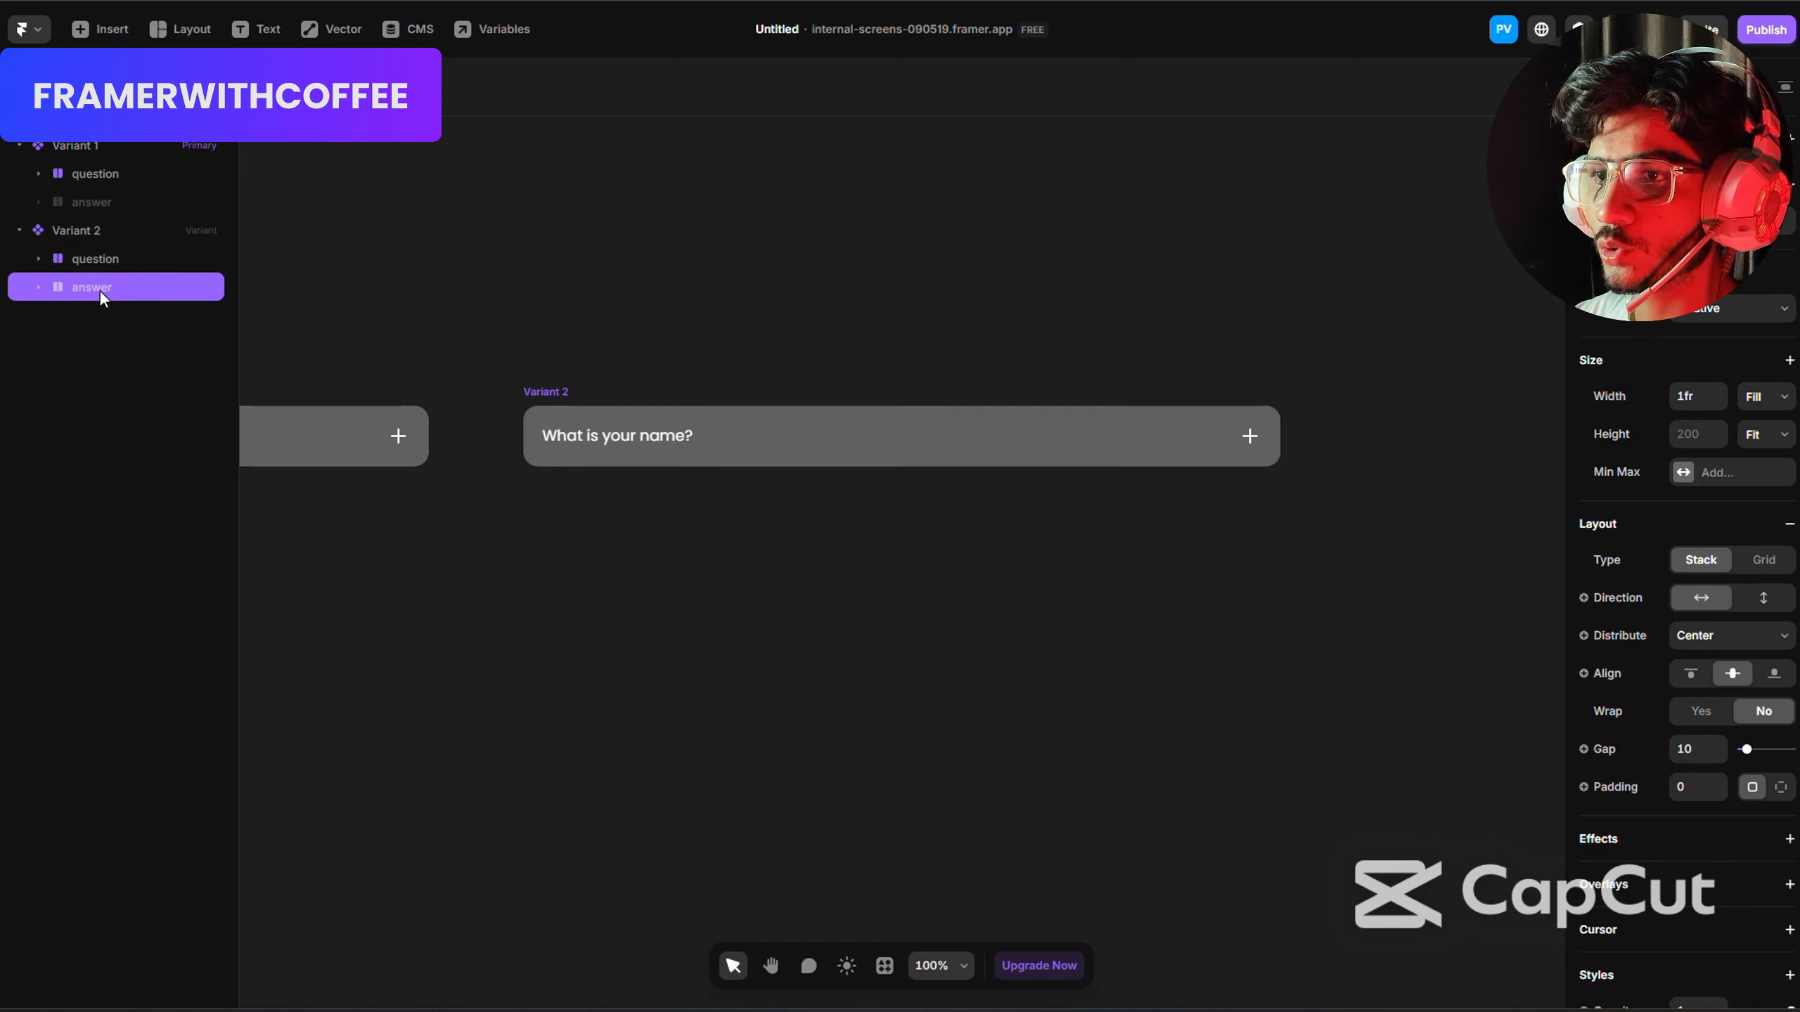
scroll(1686, 602, "down", 5)
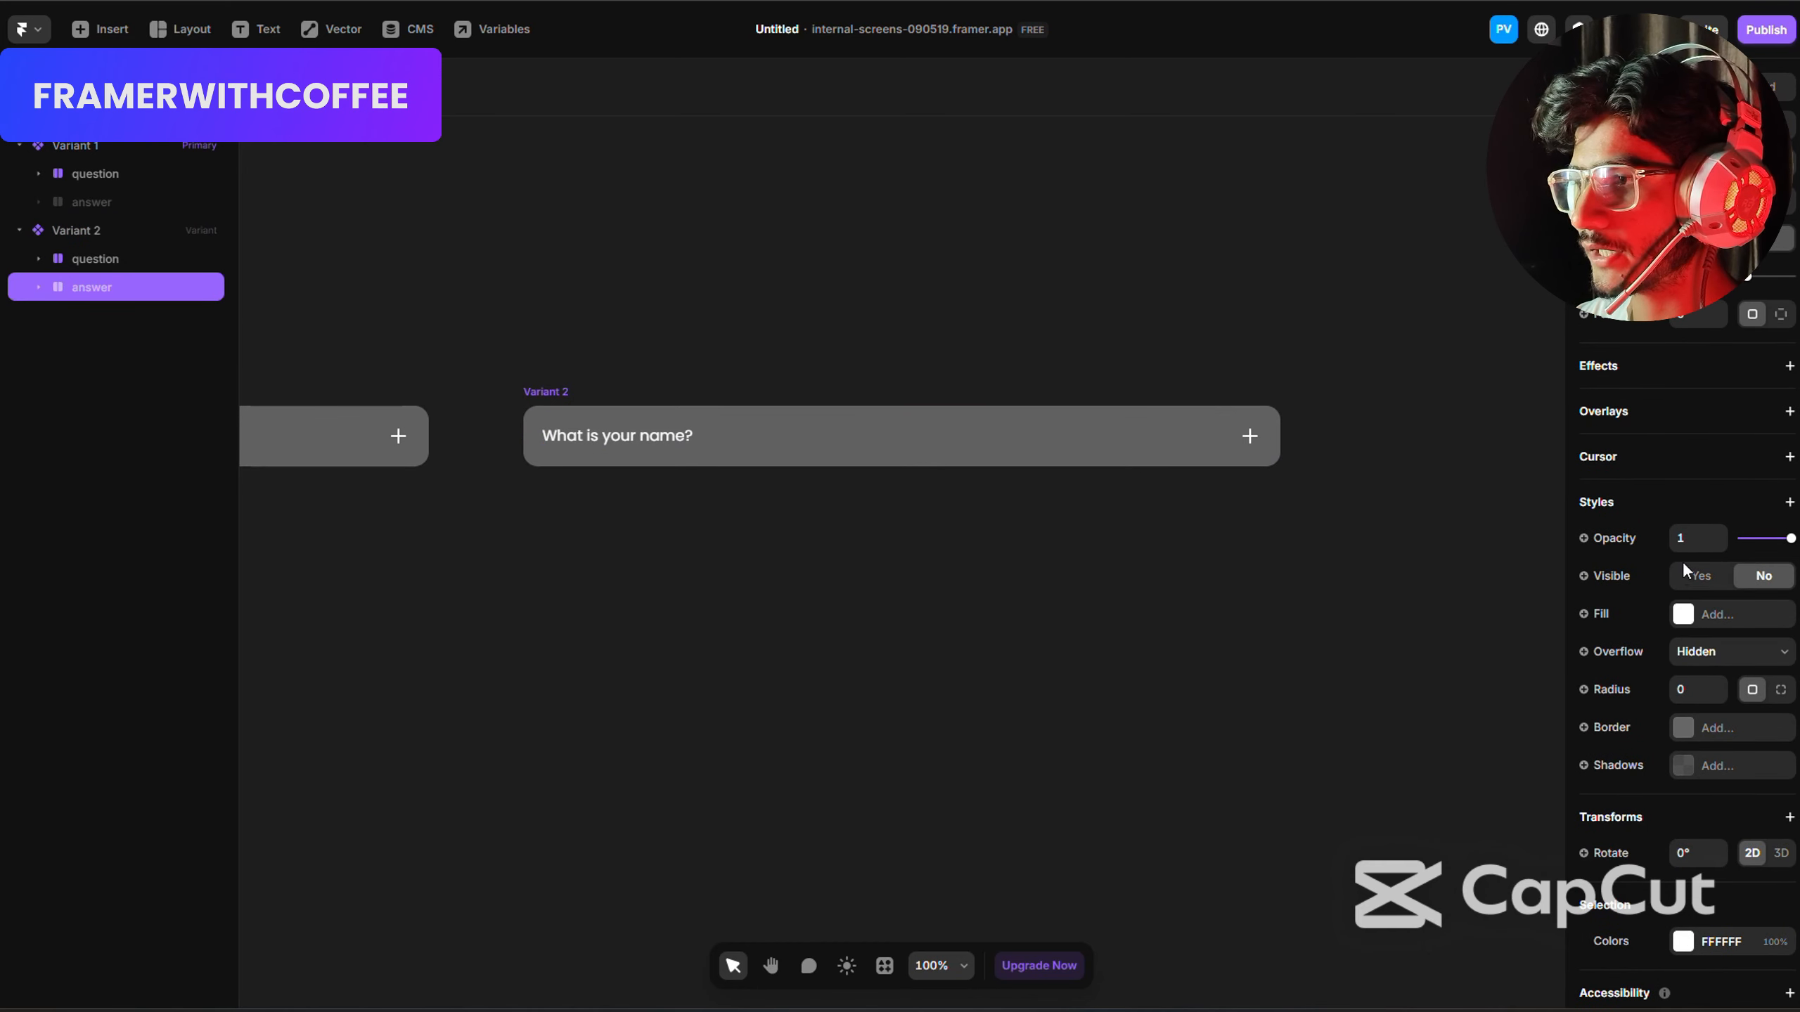
left_click(1699, 576)
Replace the plus icon in Variant 2's question row with the plain Minus icon from the Feather set.
scroll(804, 580, "left", 5)
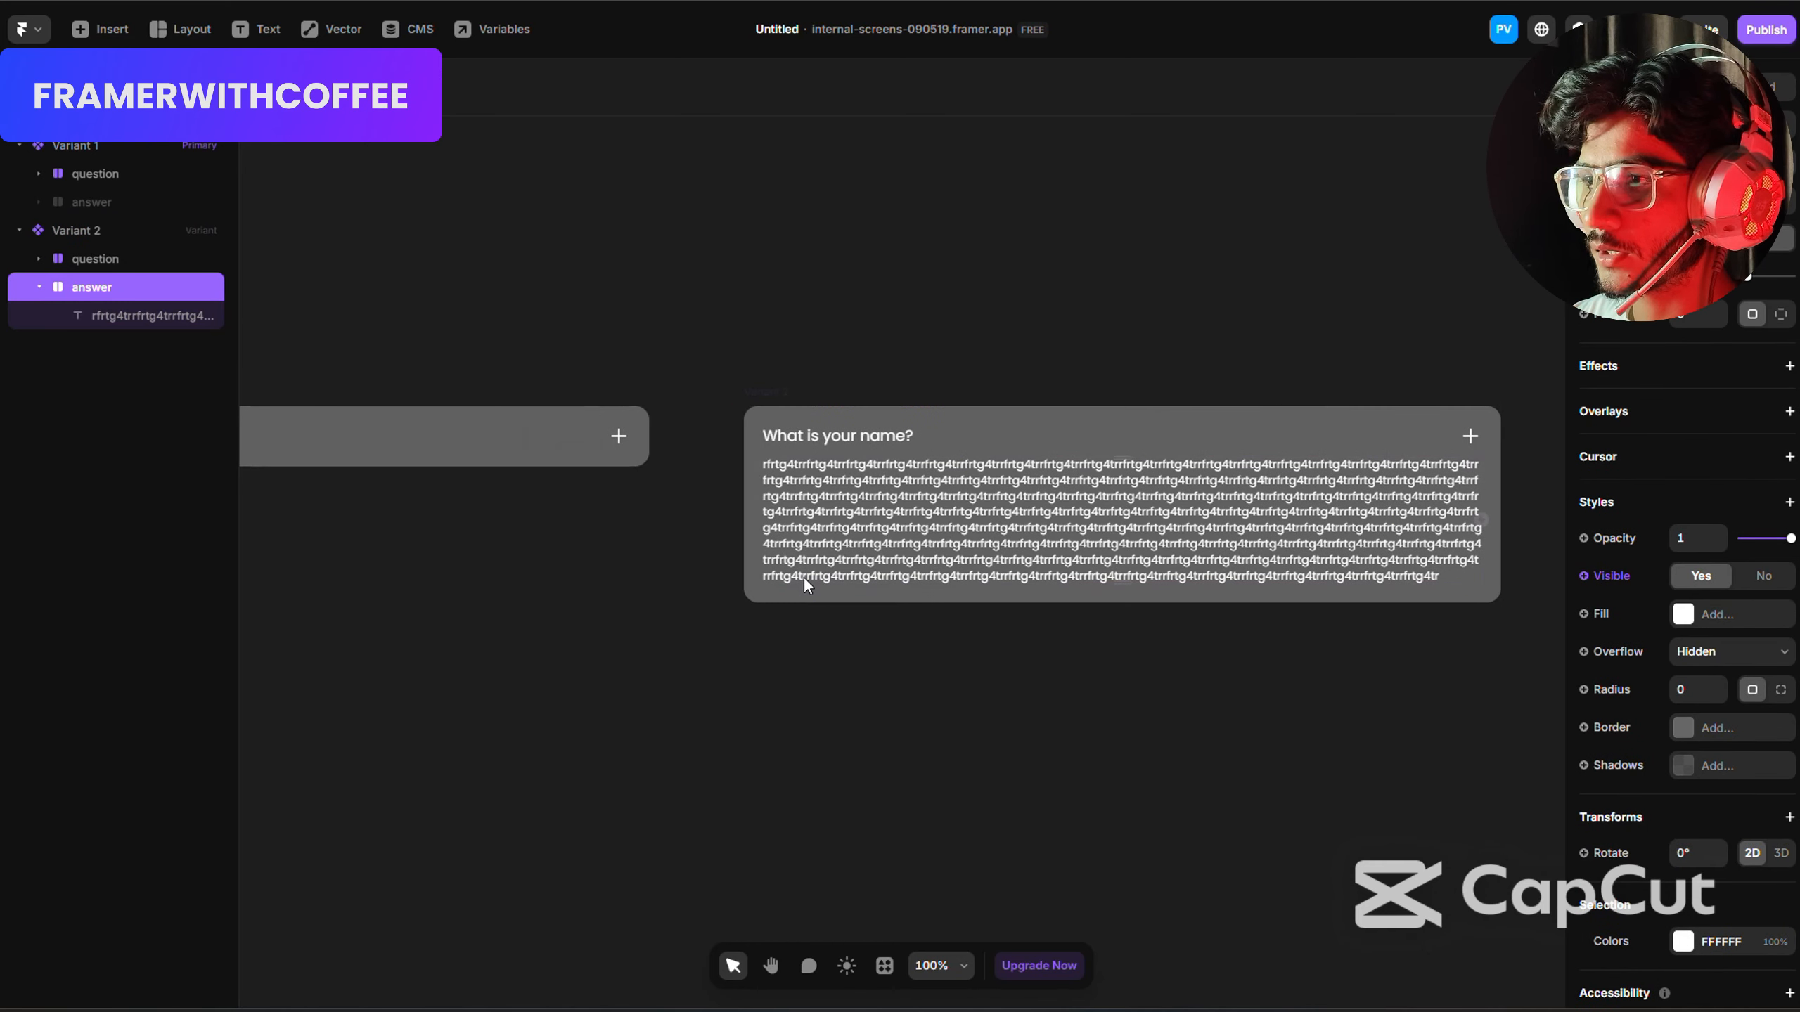
scroll(803, 577, "right", 3)
left_click(1344, 435)
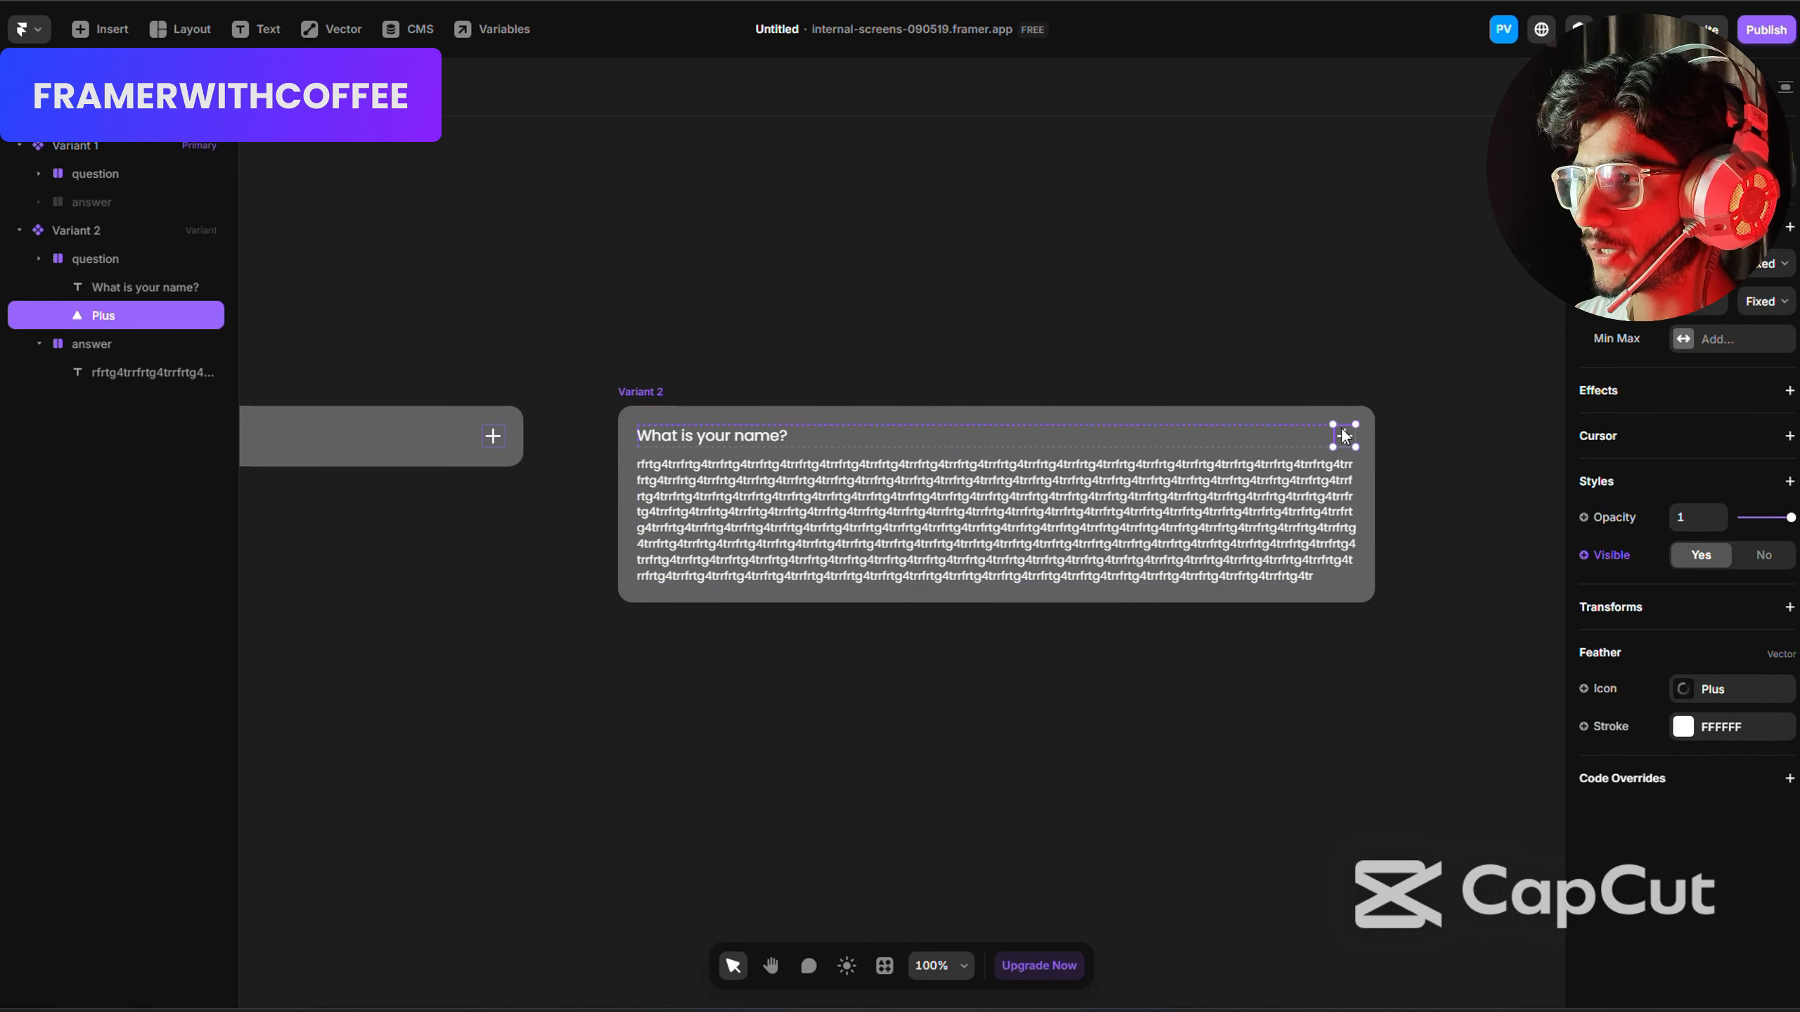
left_click(1702, 690)
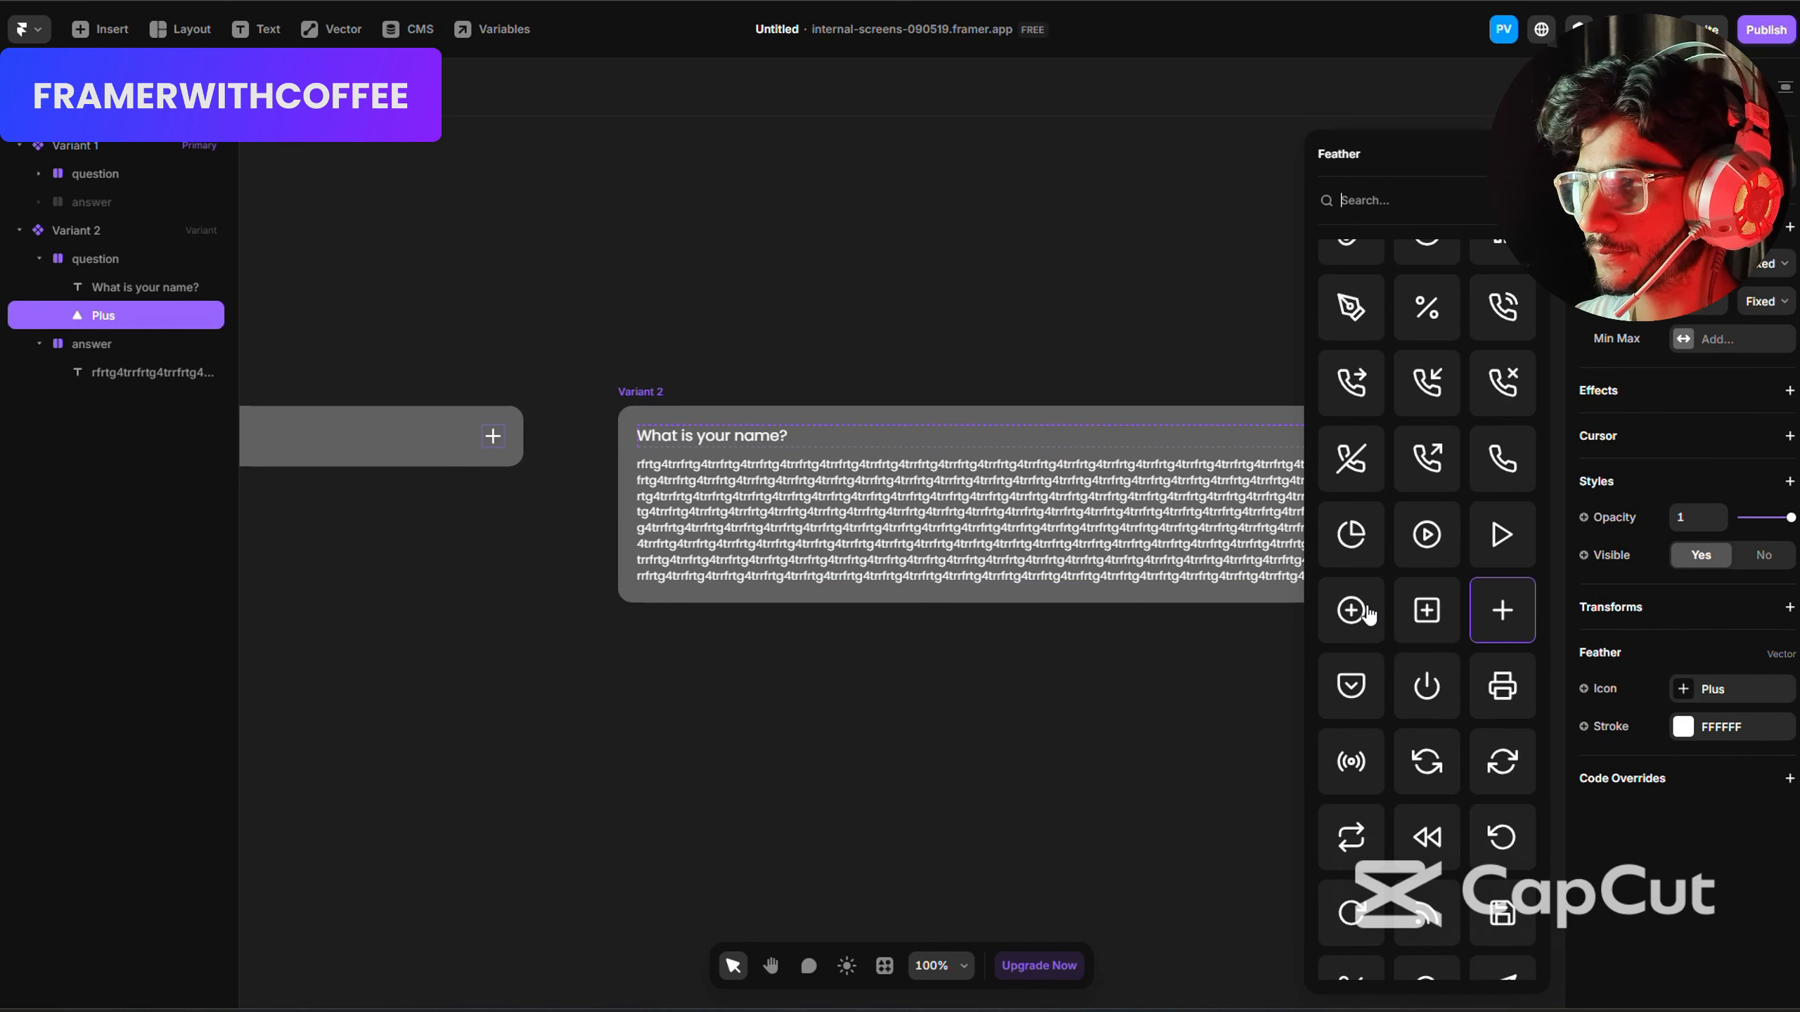
type("minus")
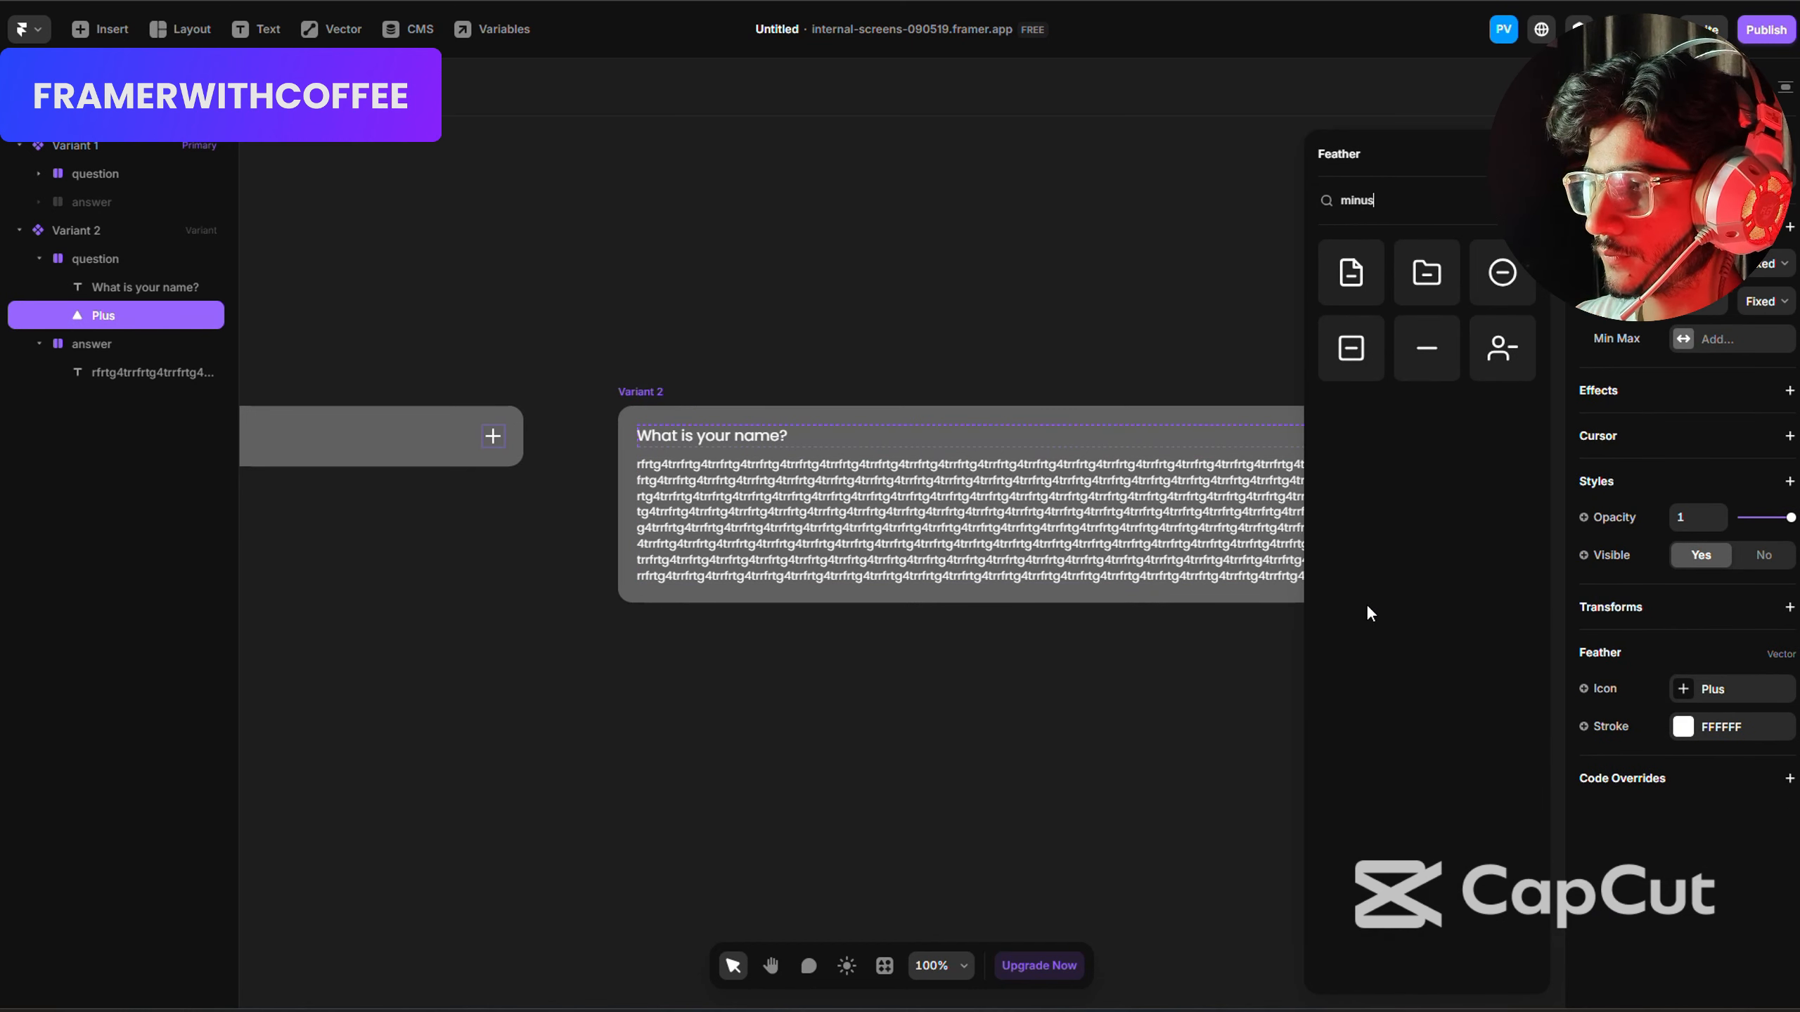
left_click(1407, 352)
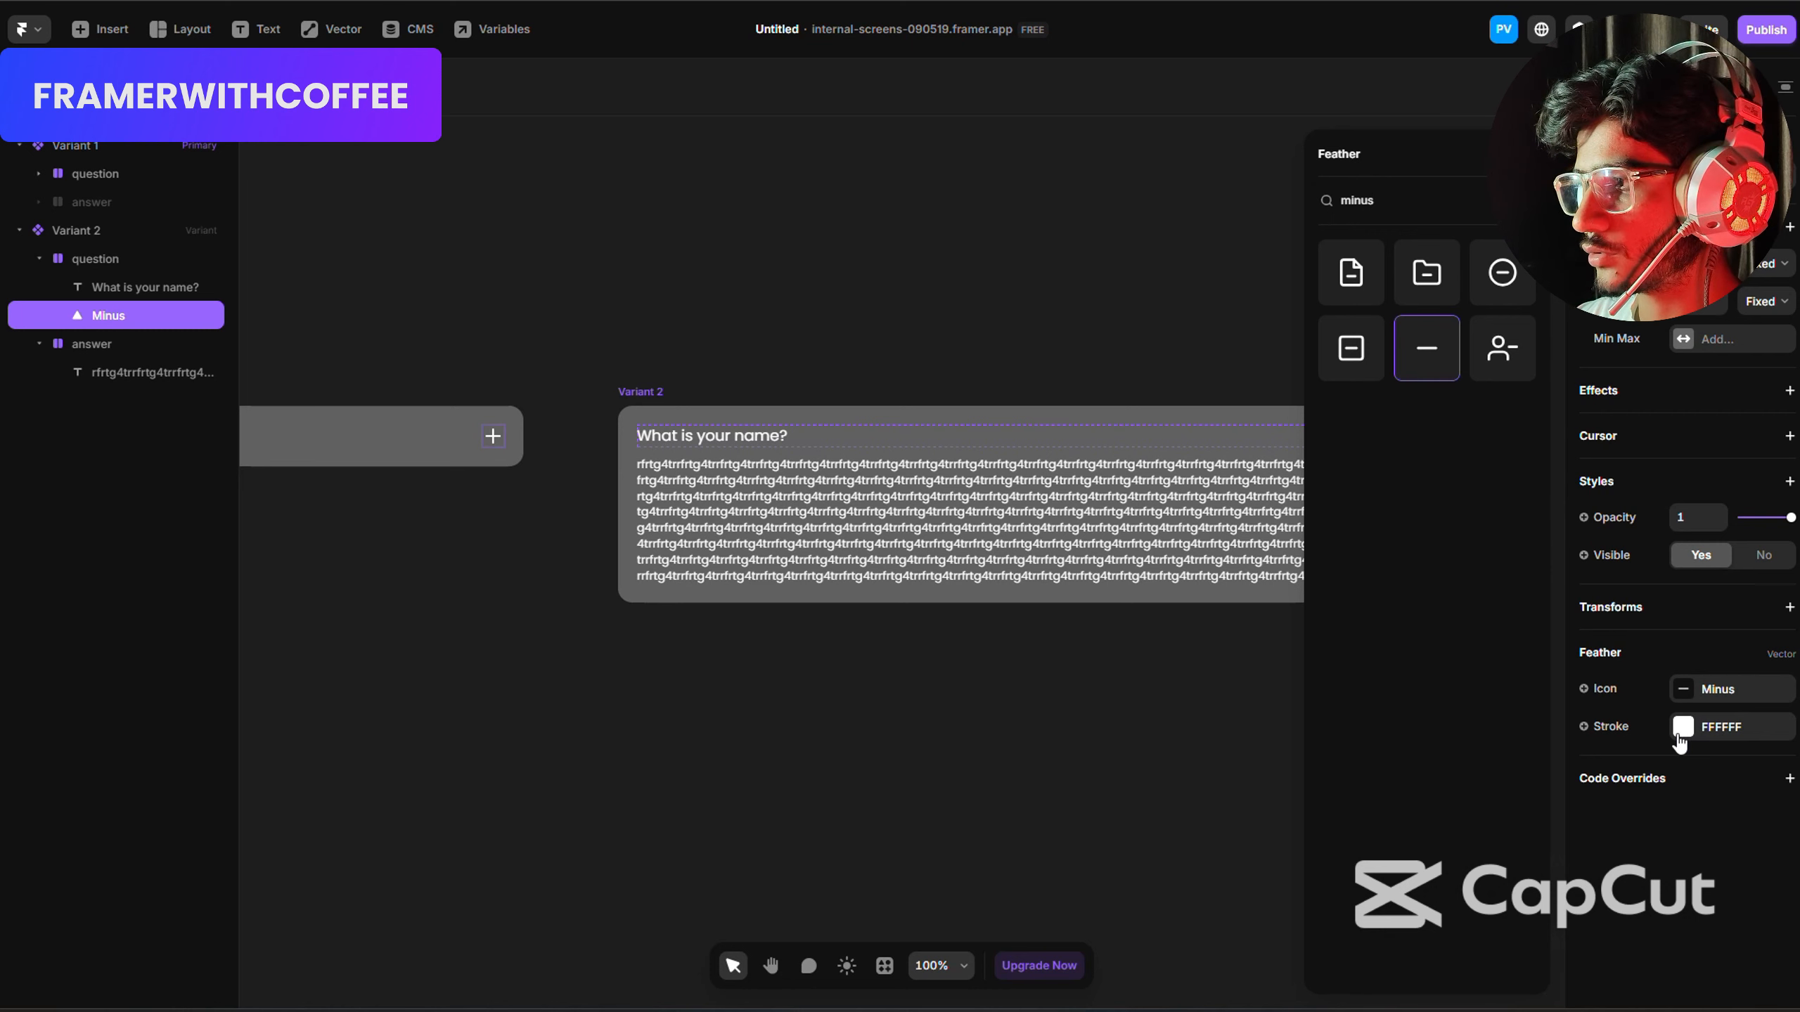
left_click(1681, 729)
left_click(975, 719)
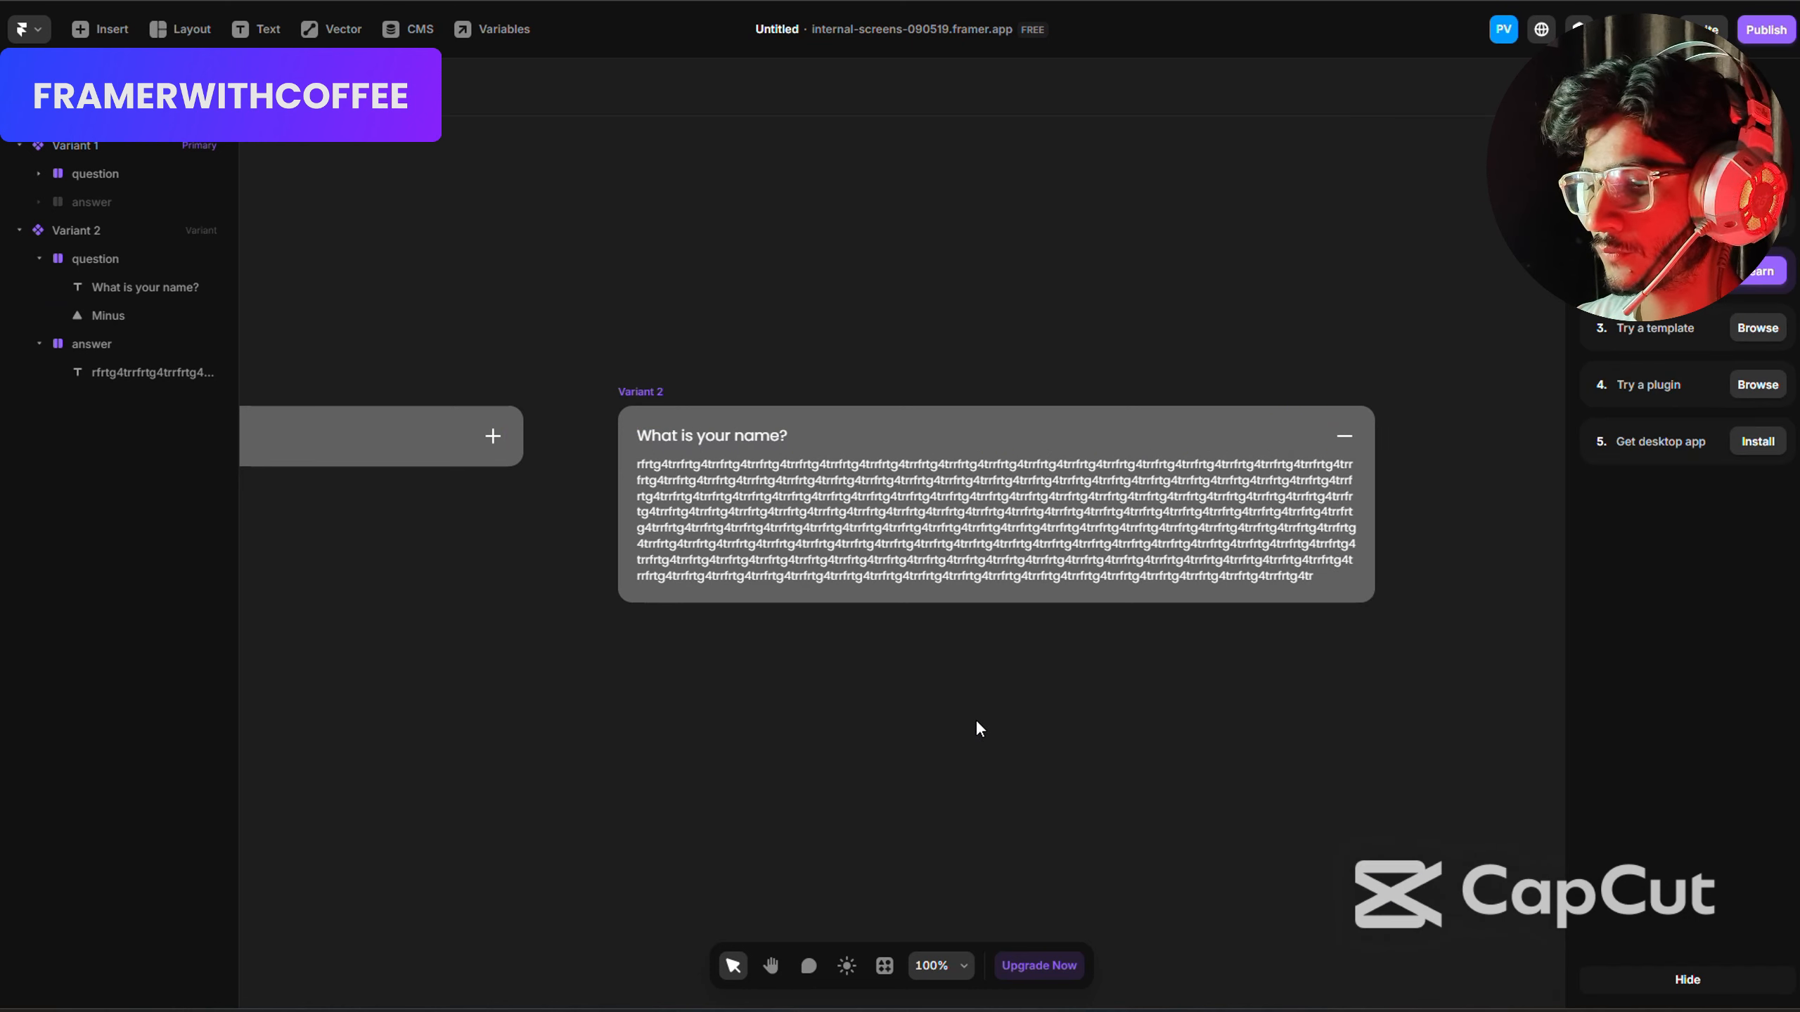
Connect Variant 1 to Variant 2 and Variant 2 back to Variant 1, each with a Click interaction.
scroll(921, 720, "left", 3)
scroll(848, 721, "down", 5)
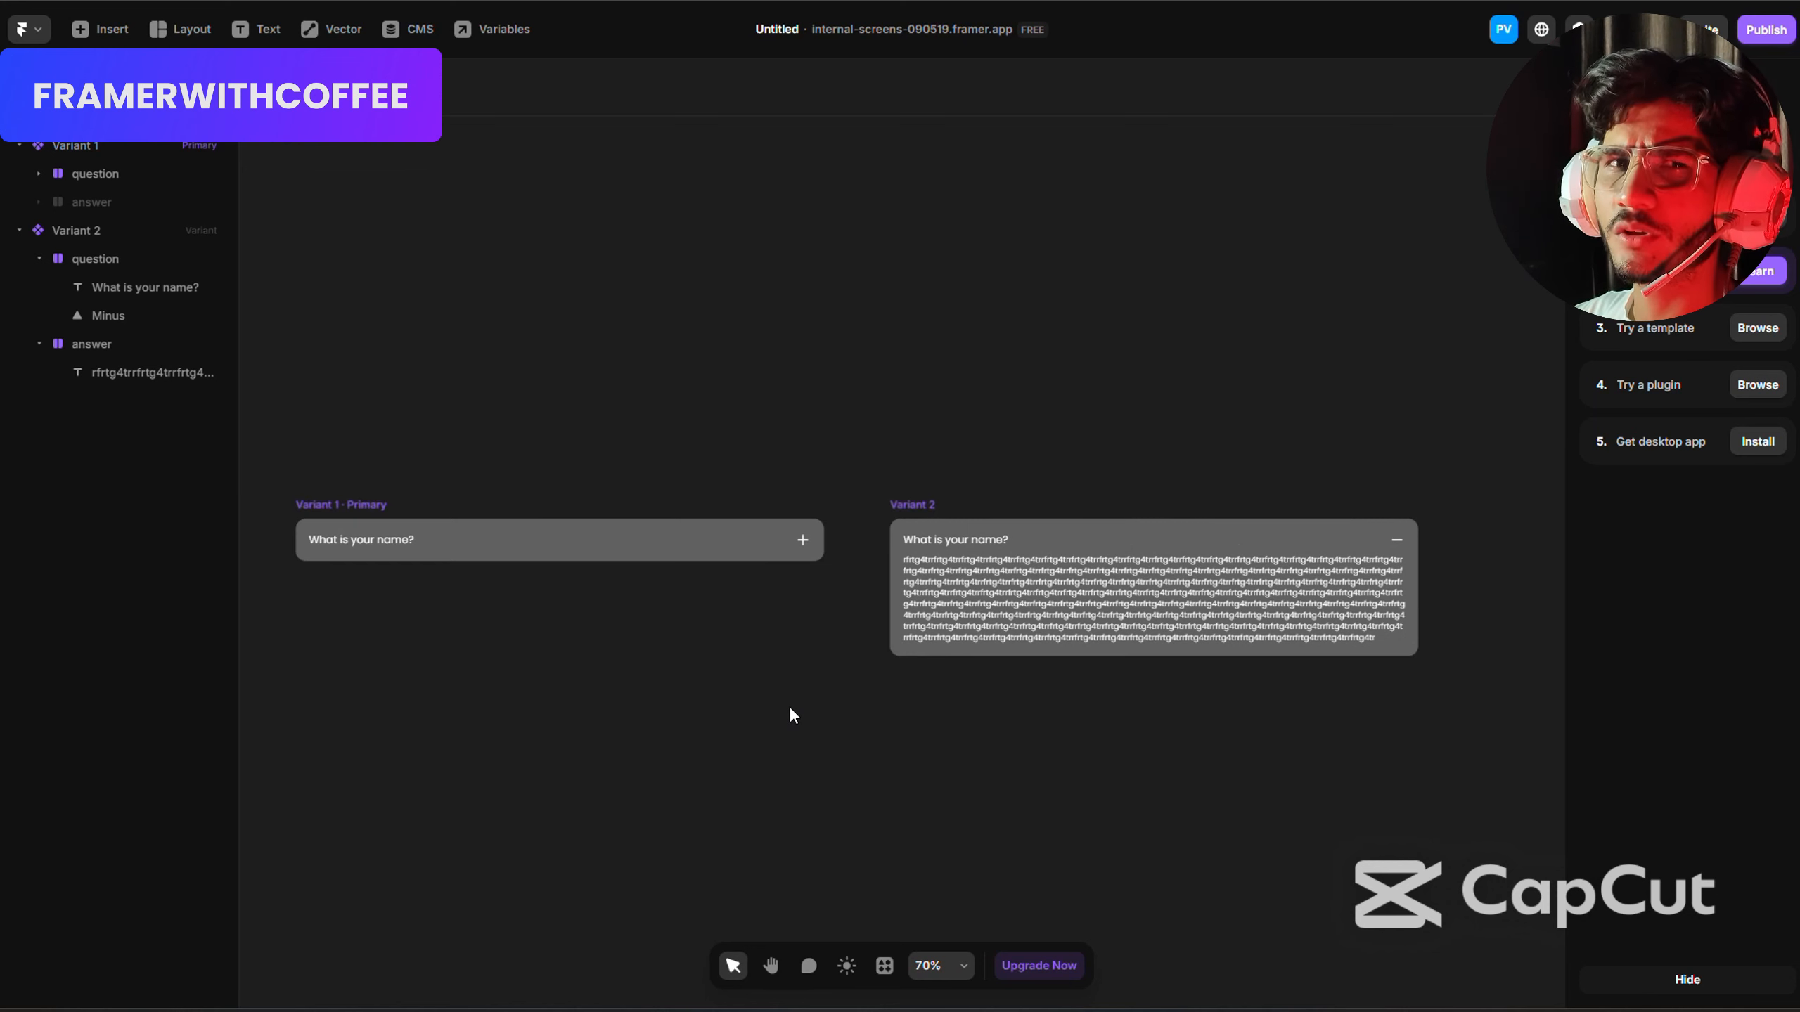
left_click(346, 504)
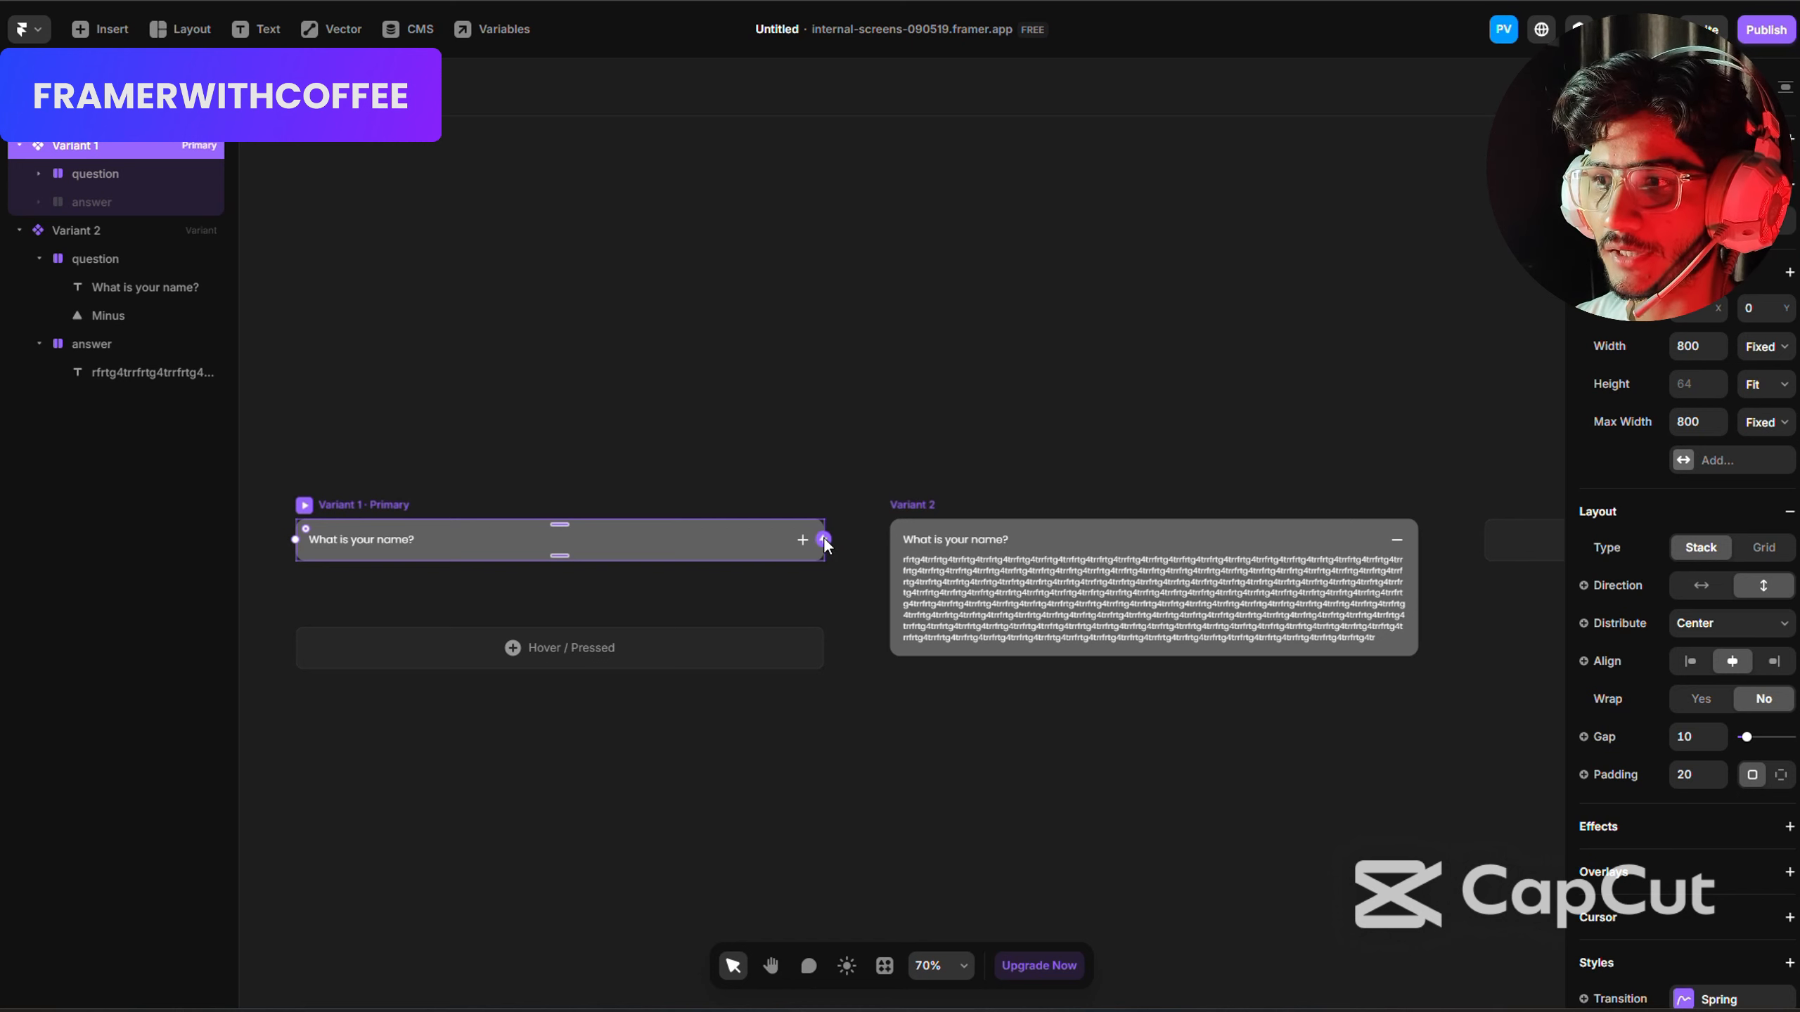
left_click_drag(823, 541, 1089, 569)
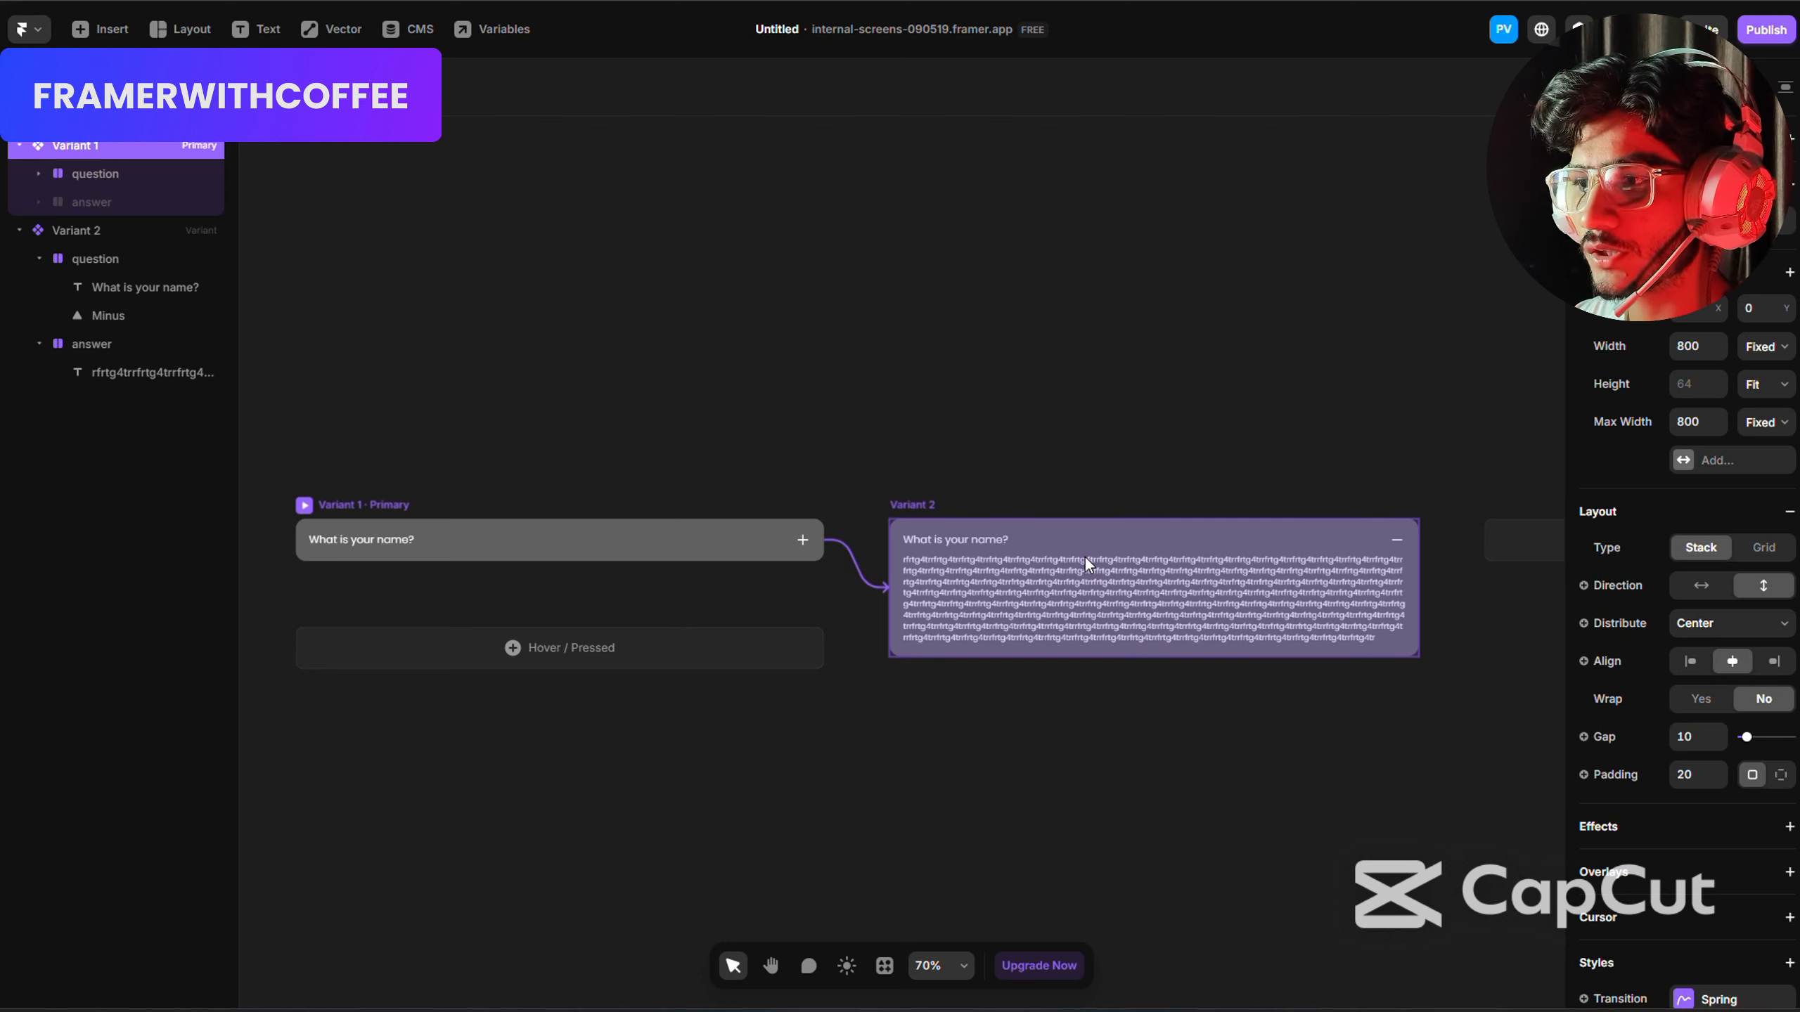
left_click_drag(984, 566, 1097, 560)
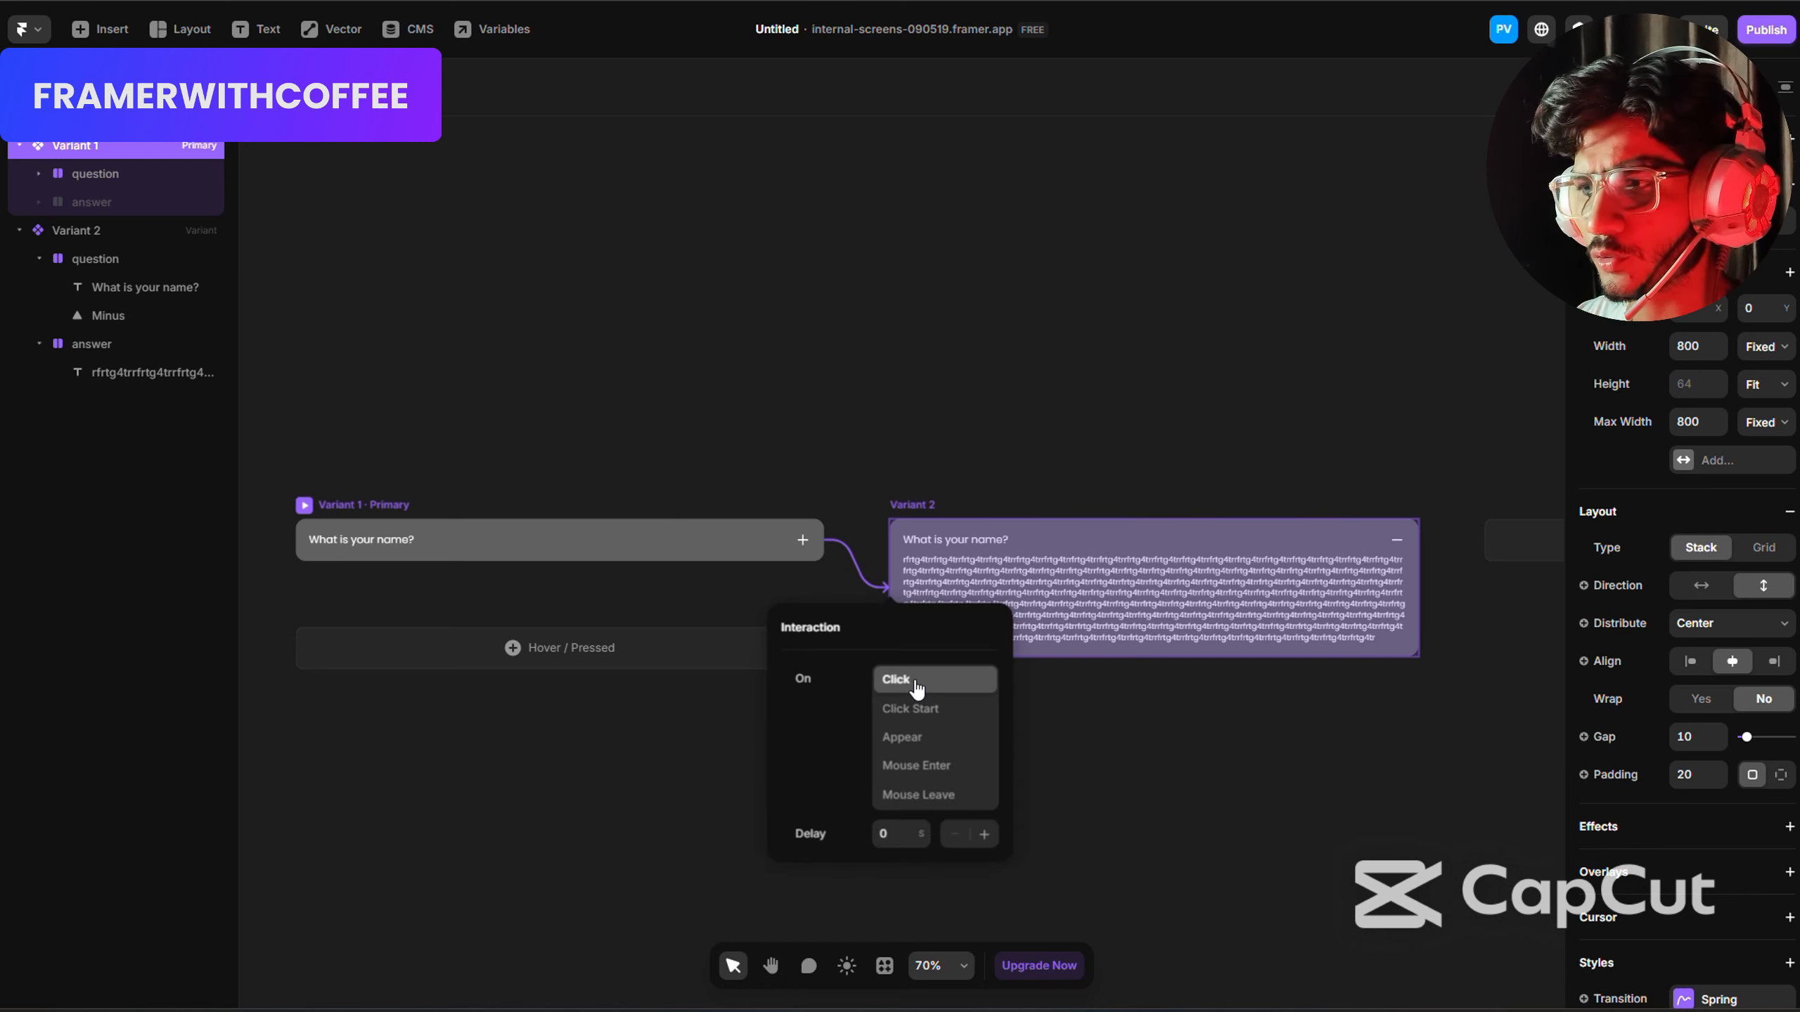
left_click(913, 504)
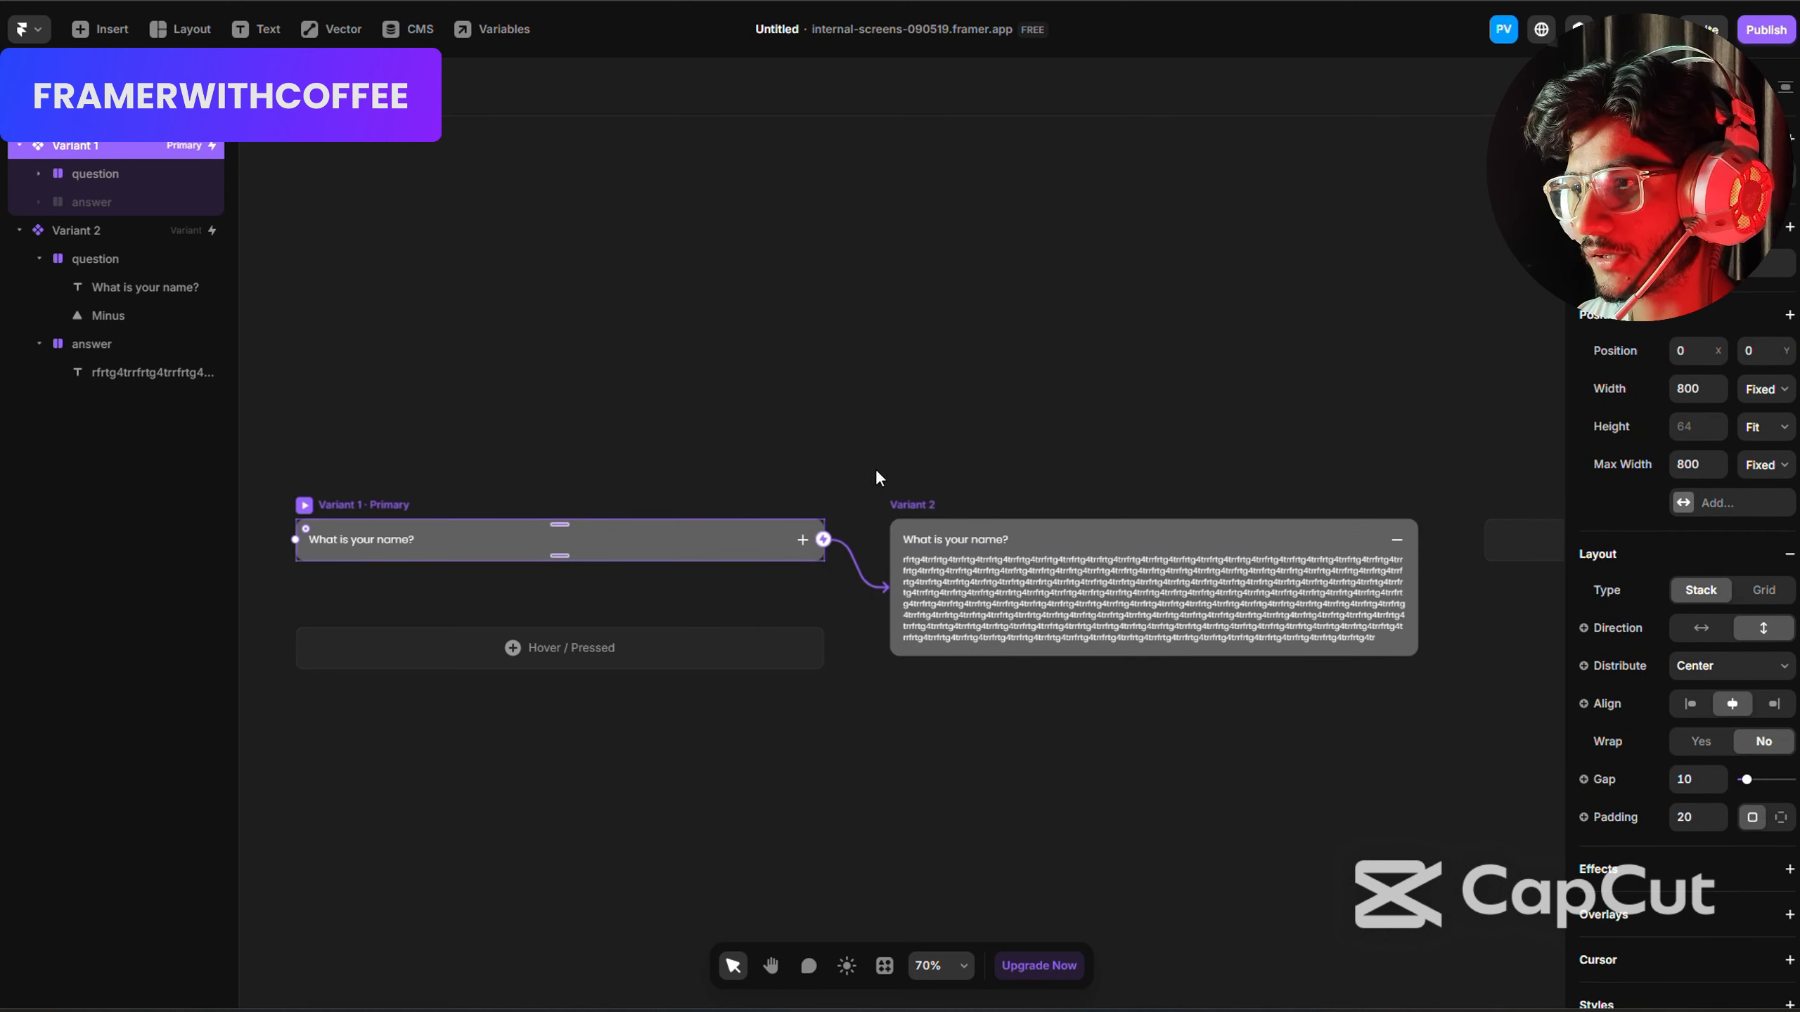
left_click(914, 505)
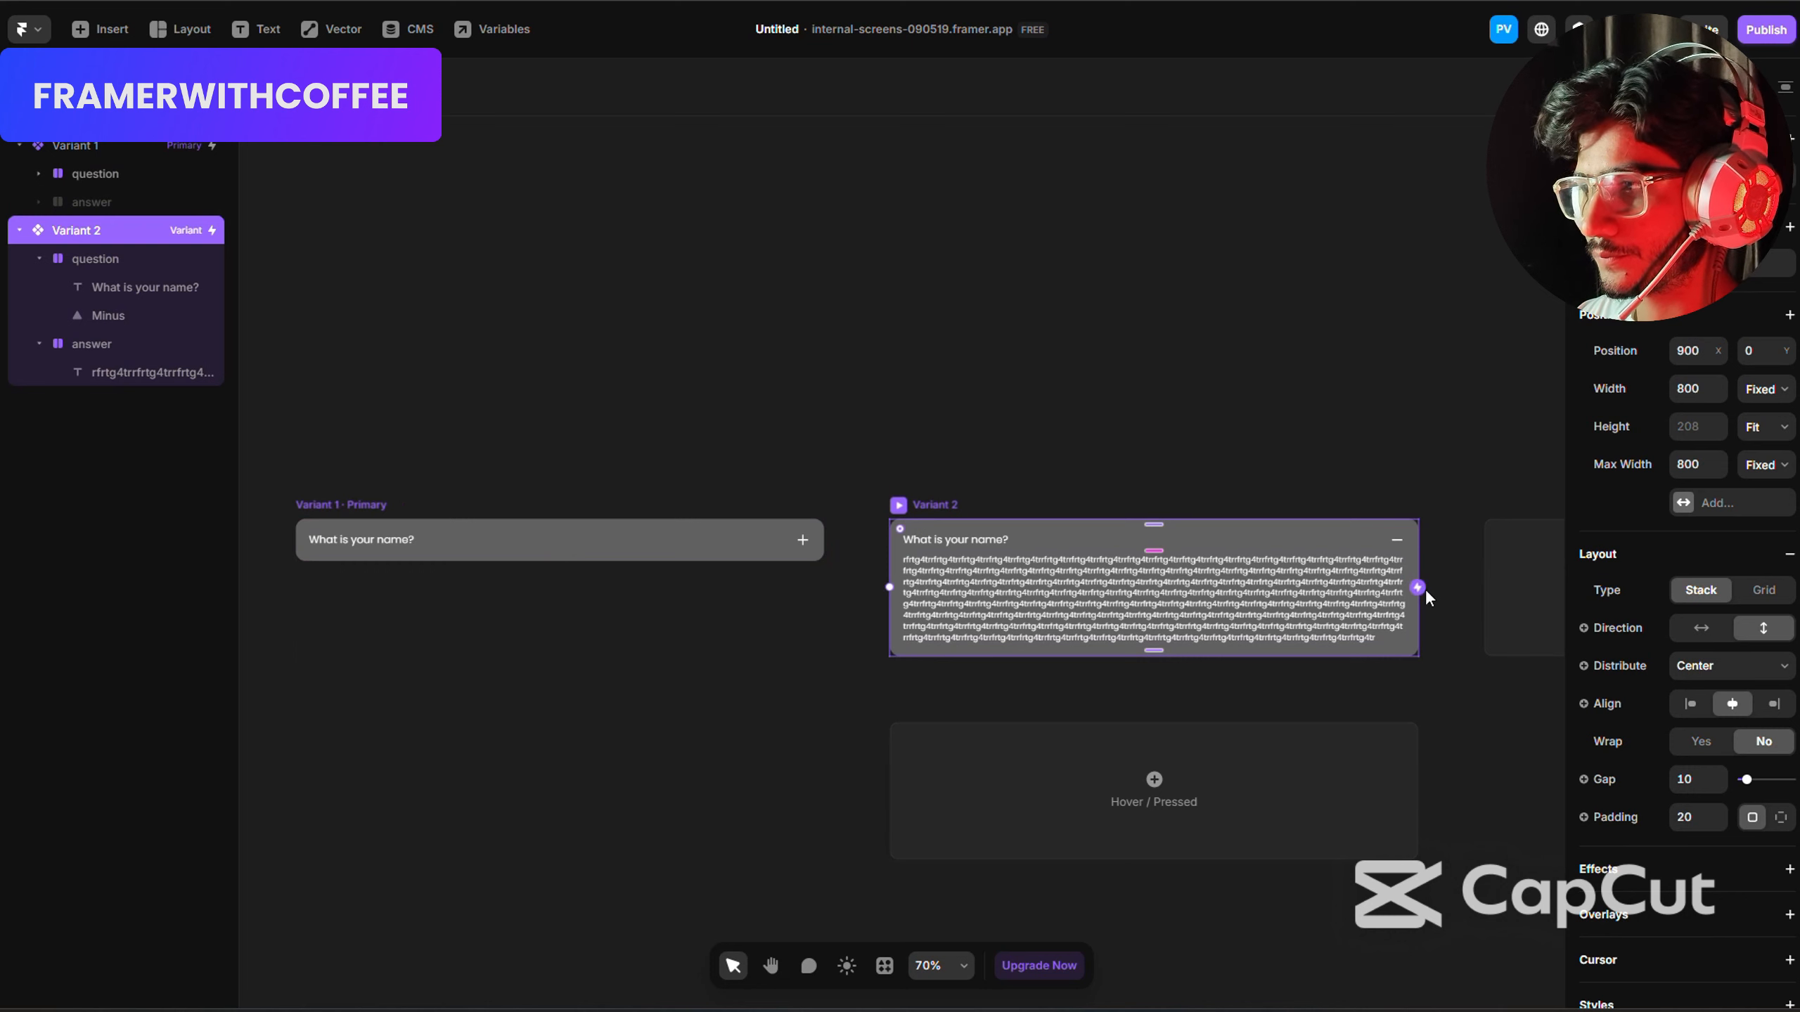
left_click_drag(1426, 596, 745, 523)
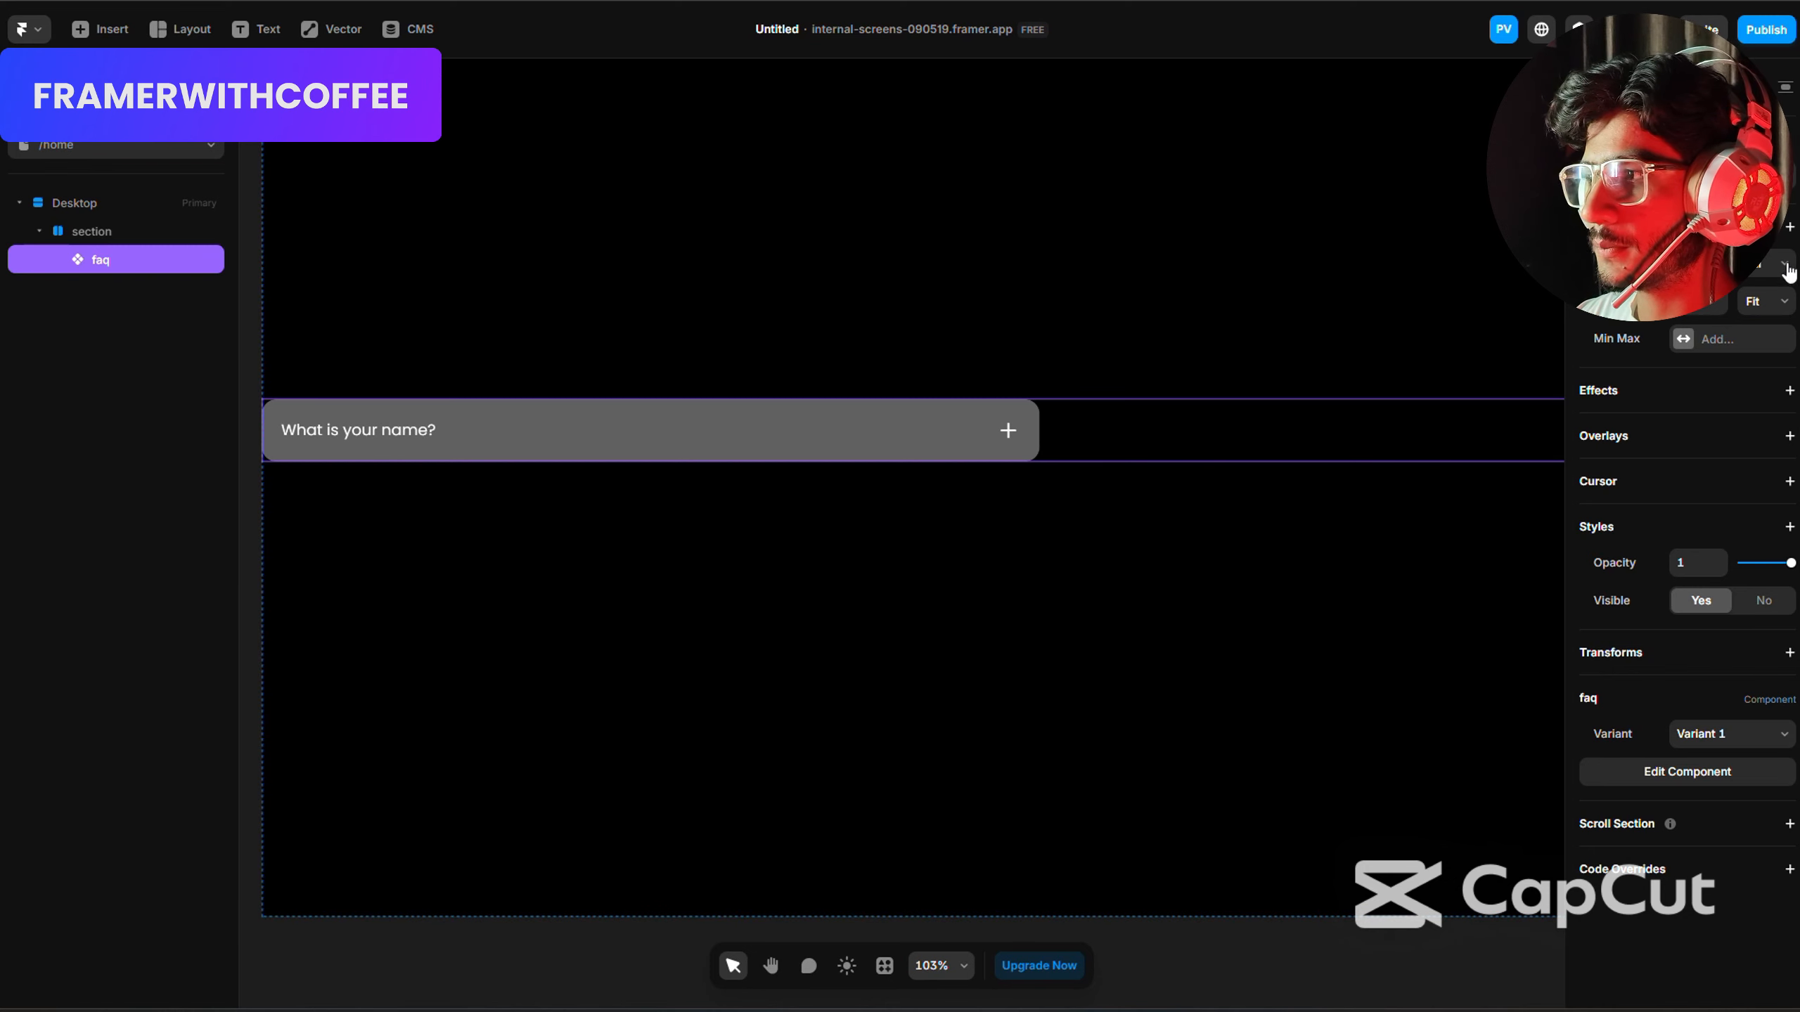
Set the faq component's width on the home page to Fit Content and start publishing the site.
left_click(1770, 265)
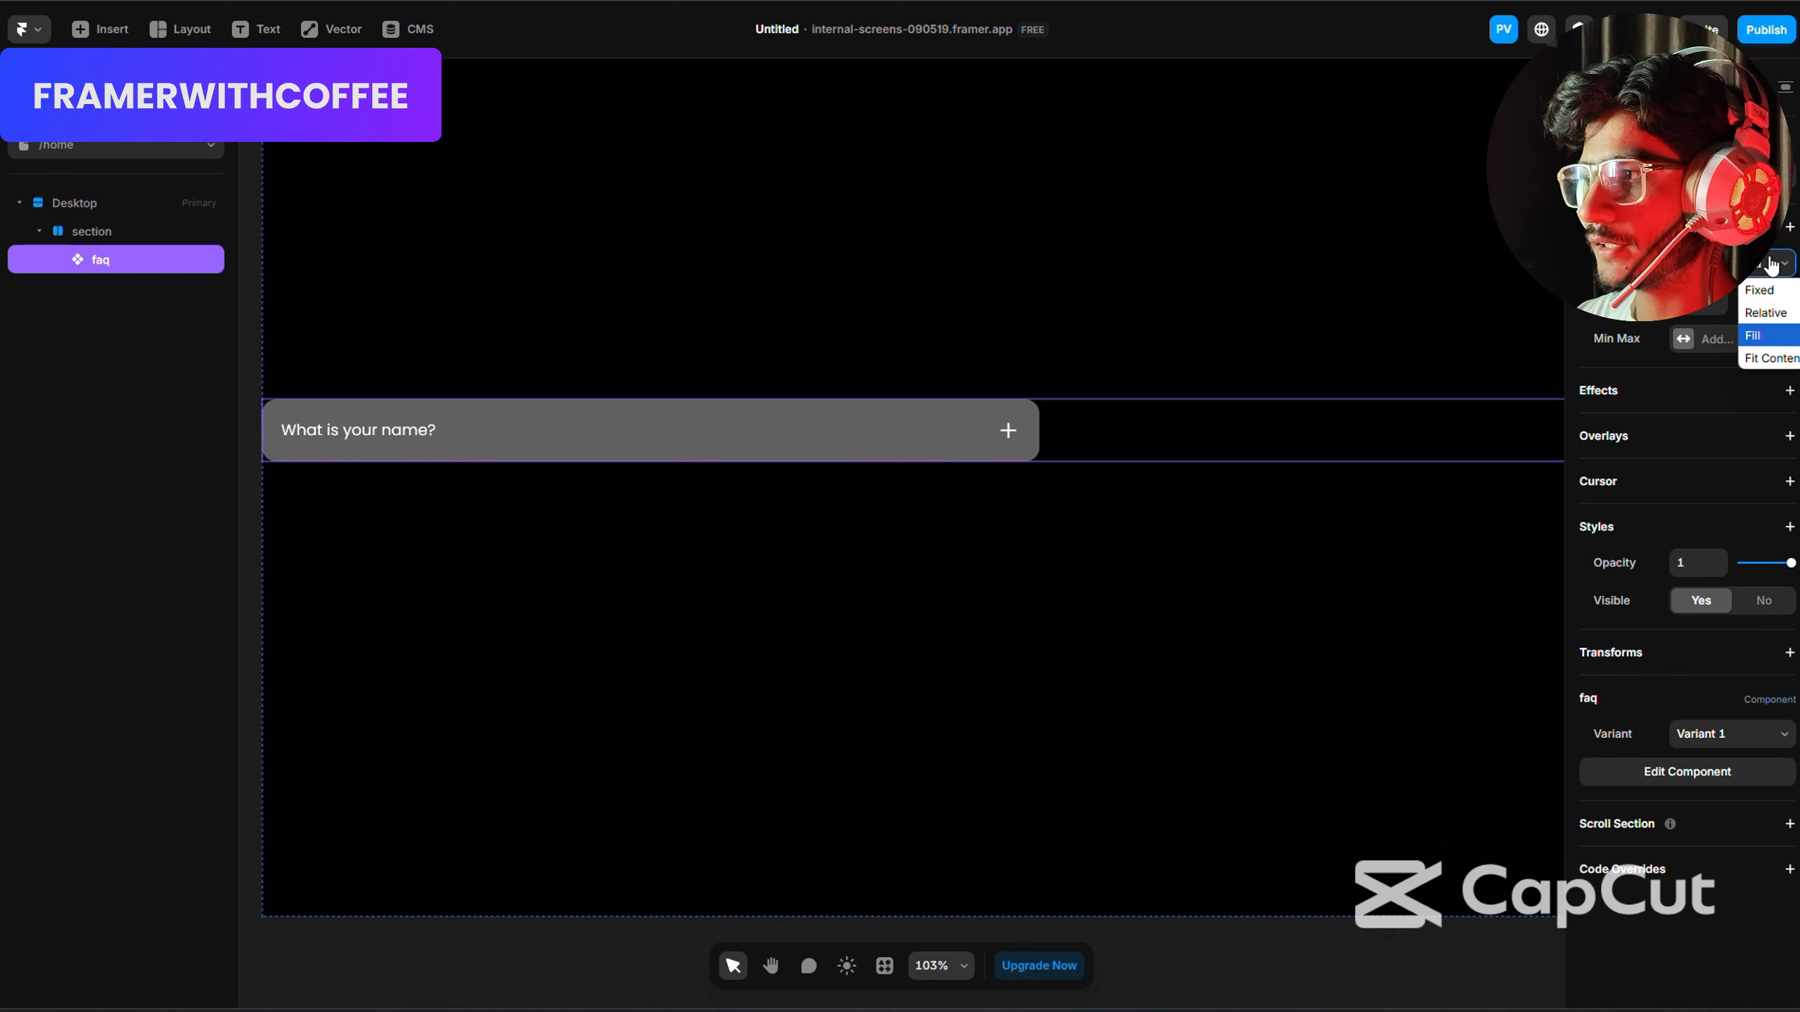
left_click(1768, 357)
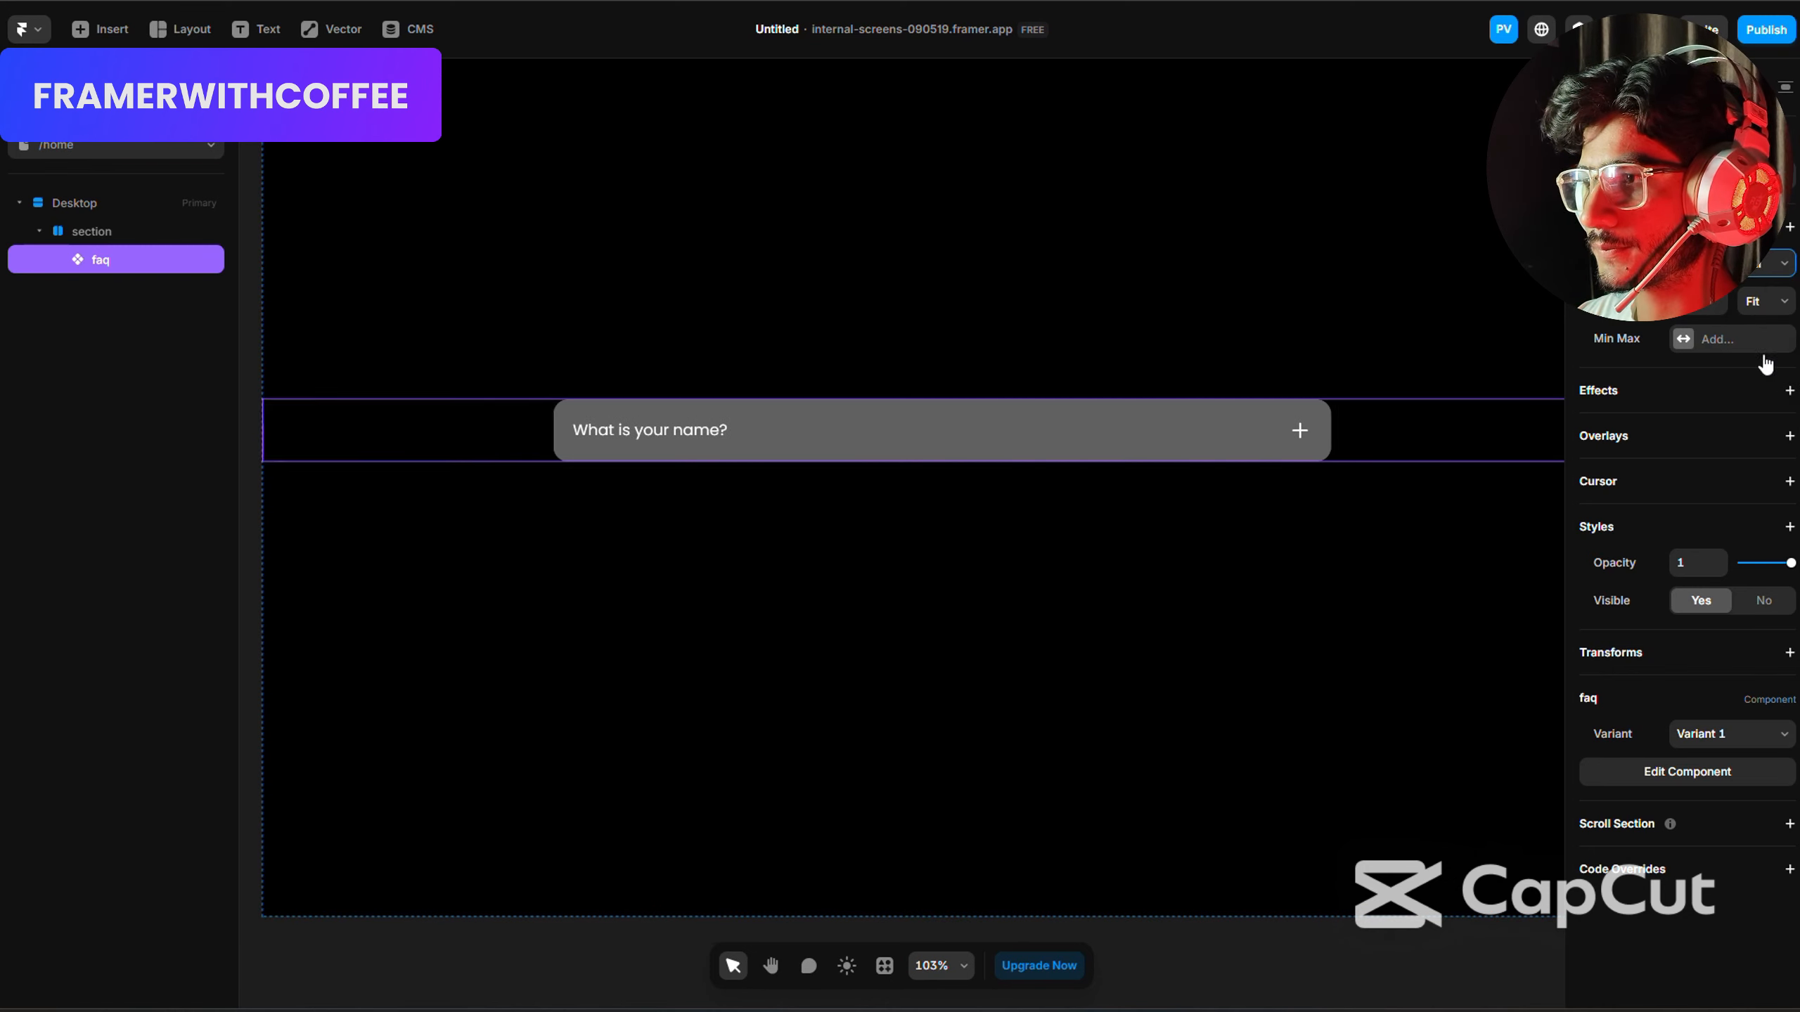
left_click(1766, 30)
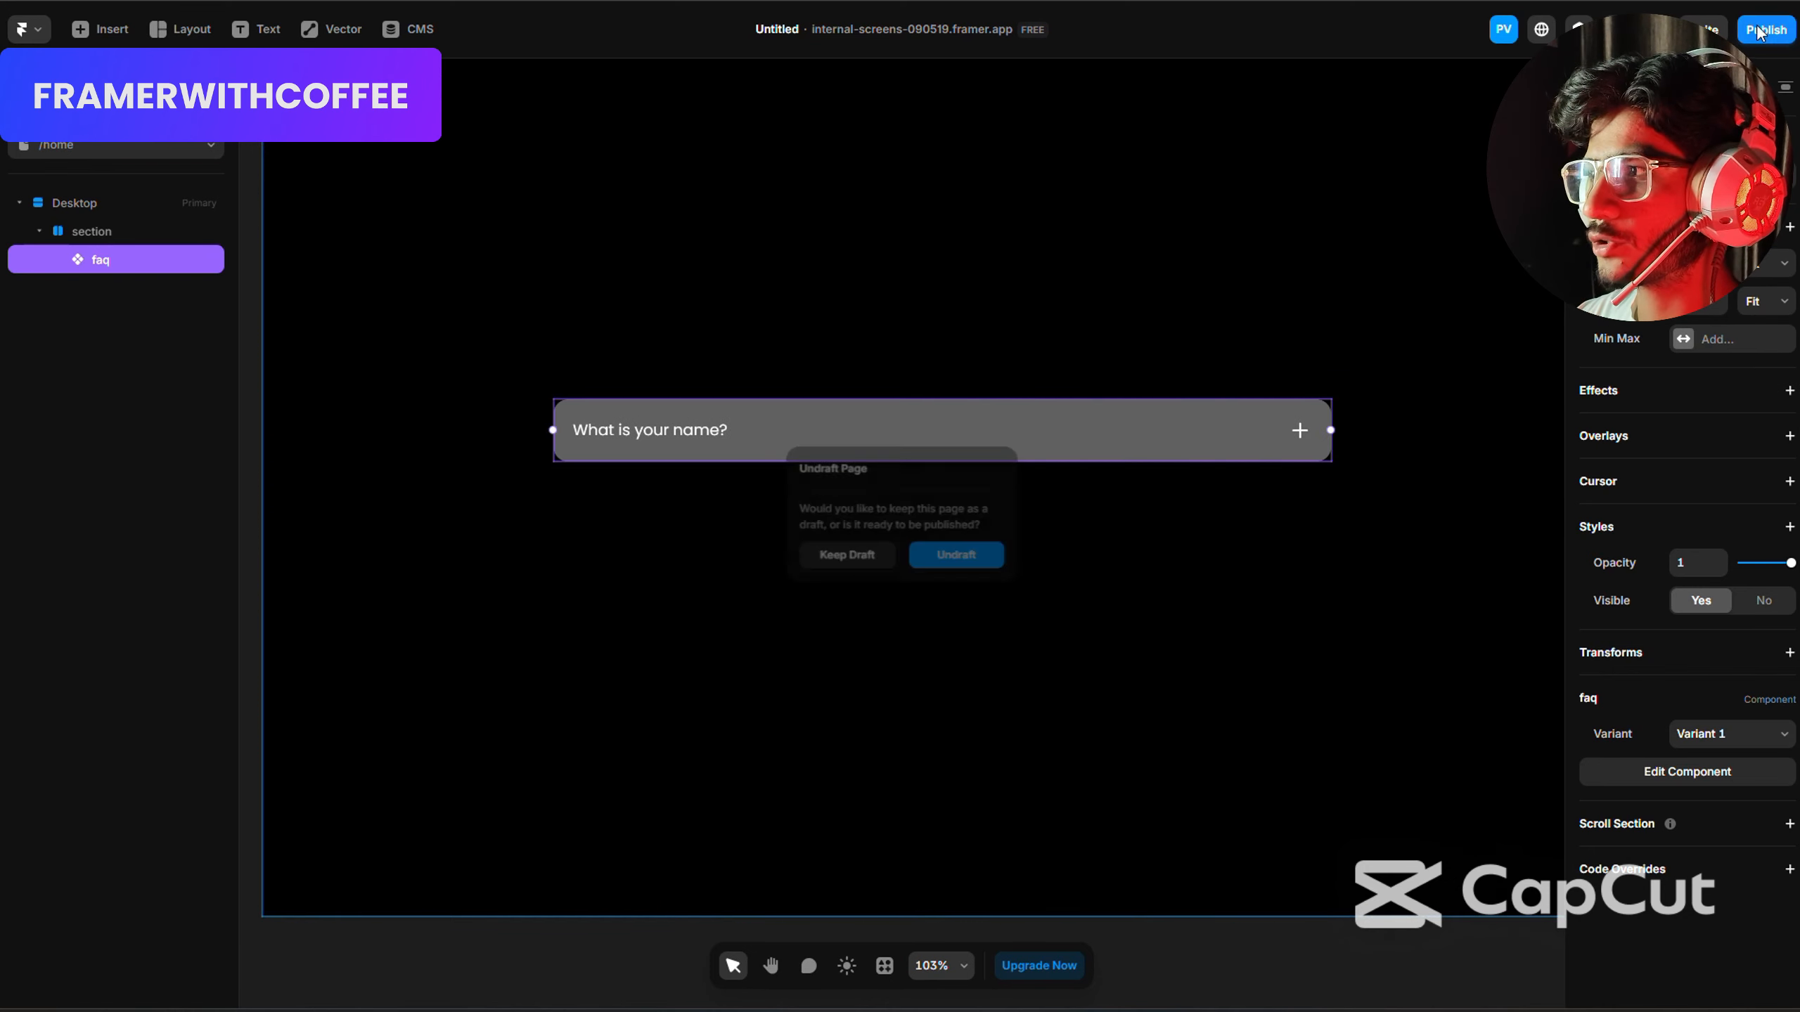